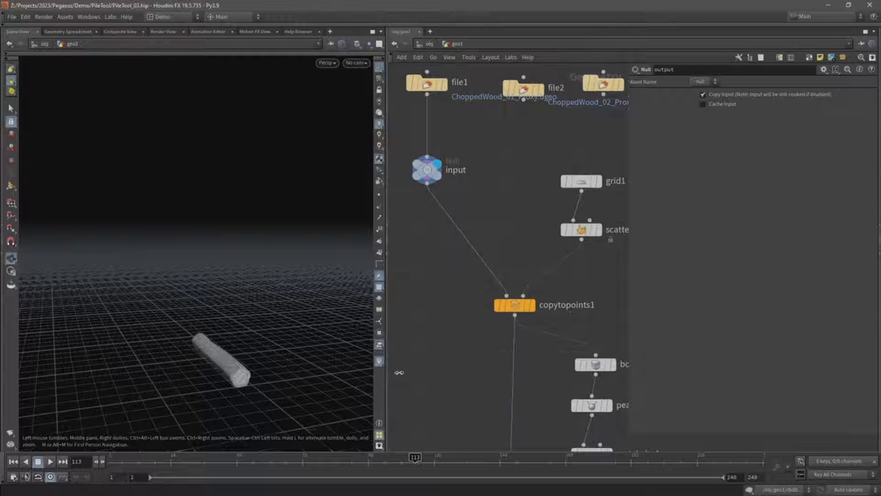
- Display the Copy to Points result, followed by the single log from file1
click(537, 284)
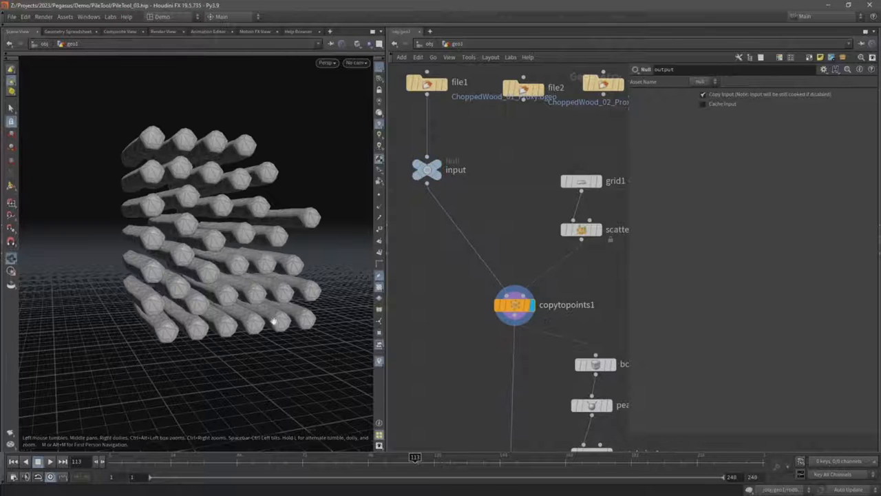
middle_drag(441, 192, 458, 258)
click(459, 150)
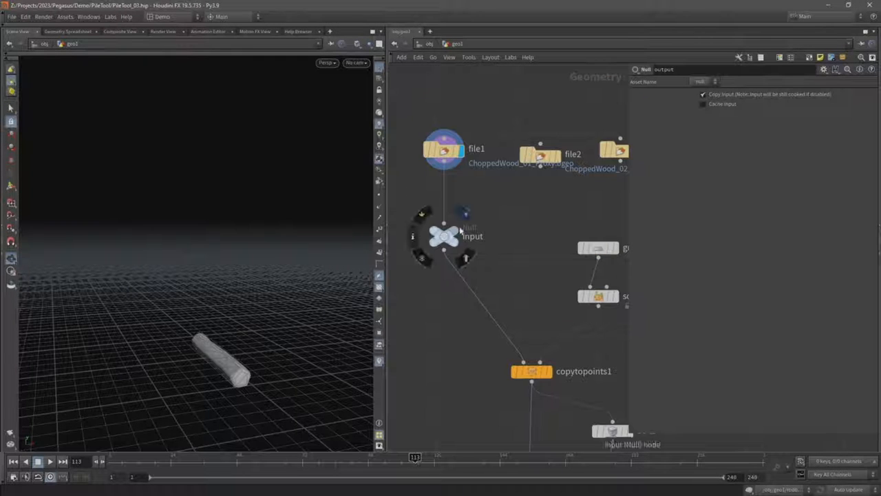
- Merge file1 and file2 with a Merge node feeding the input null, and display the merged logs
drag(540, 155, 544, 118)
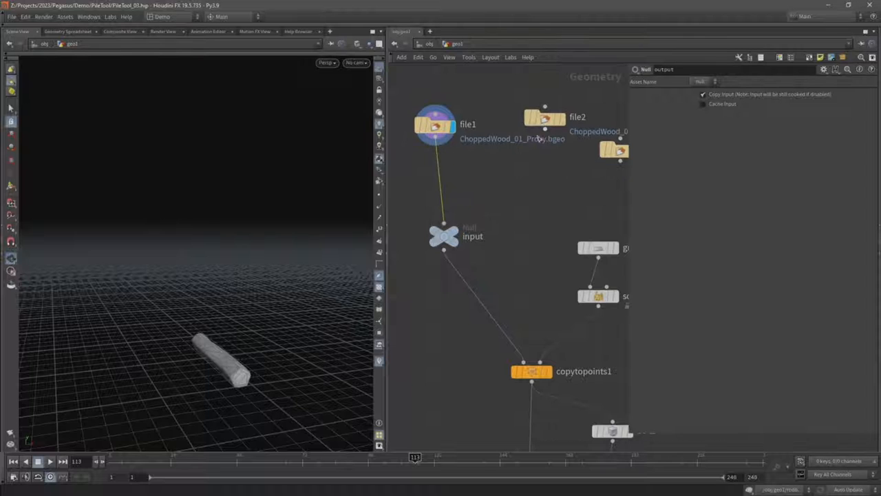
key(Tab)
text(merge)
key(Return)
click(522, 191)
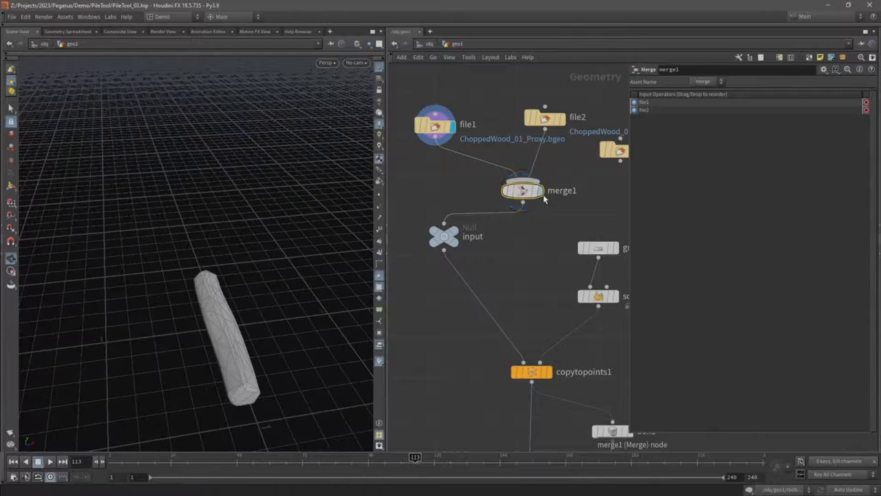
click(540, 191)
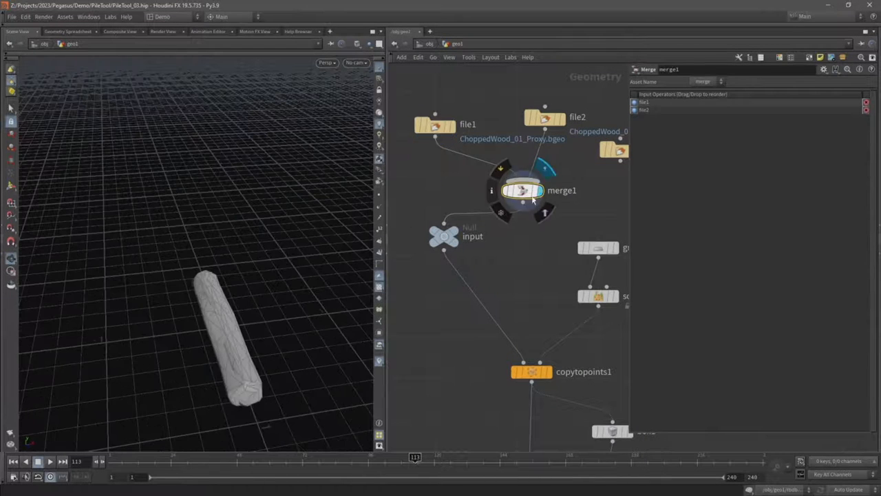
alt+drag(194, 357, 214, 358)
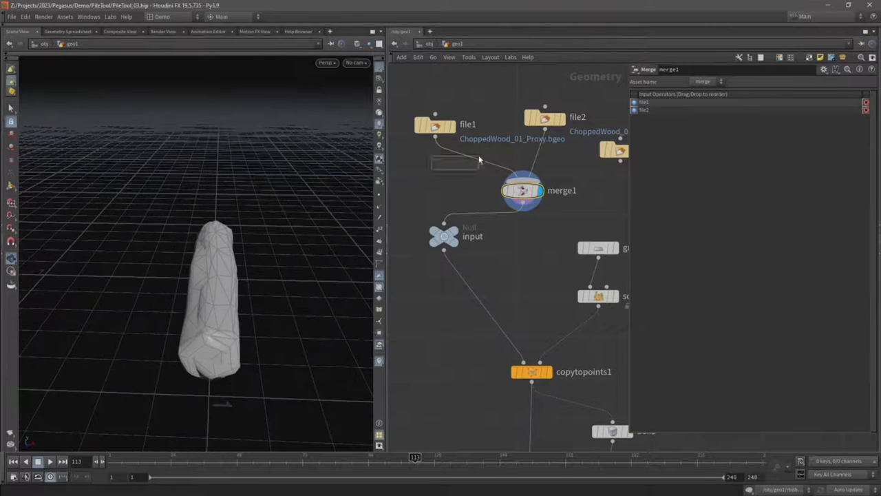
- Insert a Color node between file1 and the merge and set its colour to pink with green at 0.319
key(Tab)
text(color)
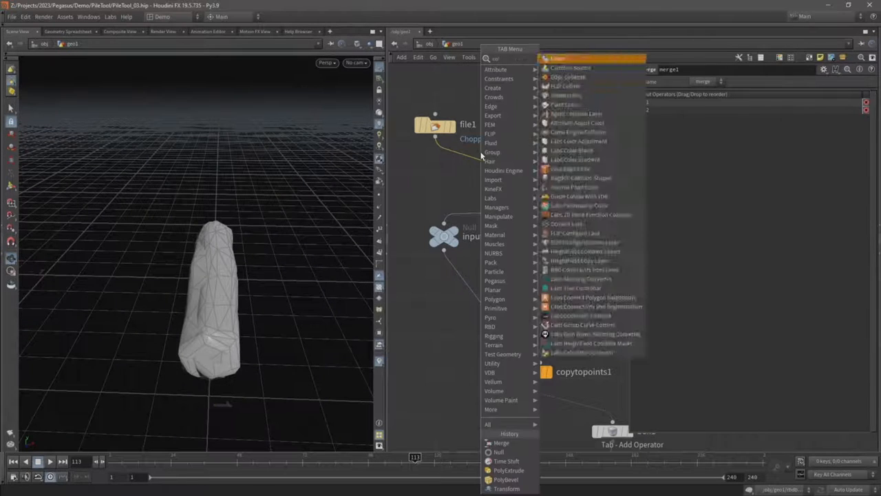
key(Return)
click(481, 156)
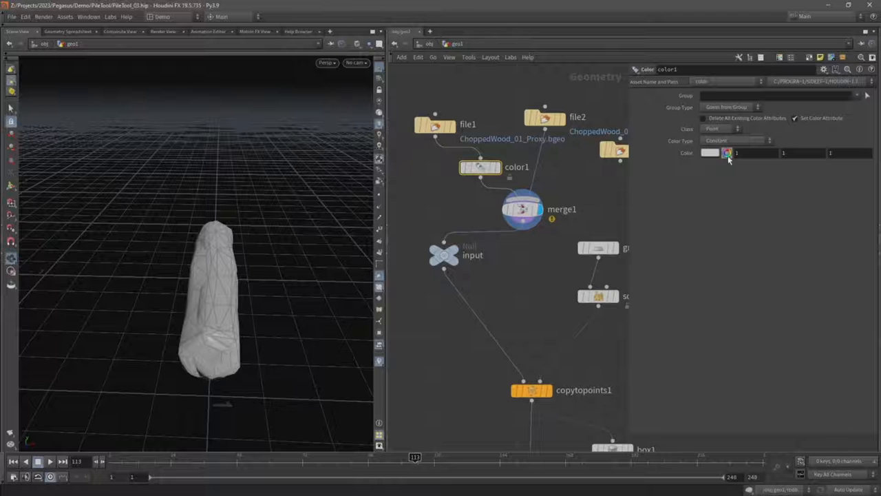
click(726, 153)
click(800, 161)
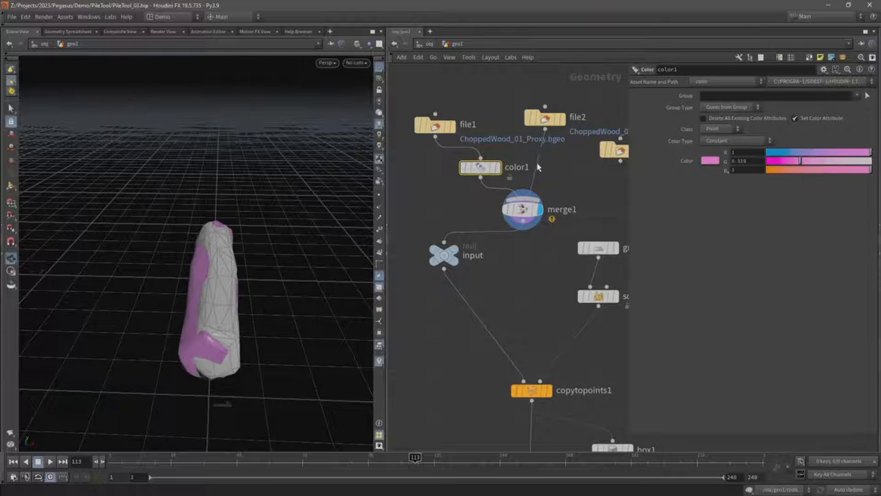
- Duplicate the Color node onto the file2 branch and make that log light blue
drag(481, 167, 545, 169)
drag(796, 153, 833, 161)
drag(207, 289, 196, 232)
- Lay out the two file nodes, two Color nodes and the merge neatly, placing them directly above the input null
mouse_move(427, 98)
drag(413, 91, 625, 180)
key(shift+l)
drag(537, 204, 493, 162)
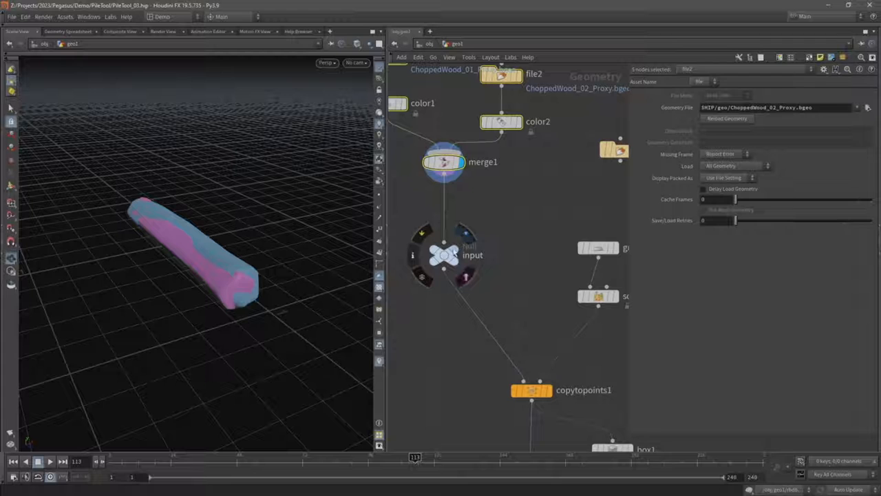
- Display the Copy to Points result and examine how the two coloured logs are distributed on the points
mouse_move(543, 391)
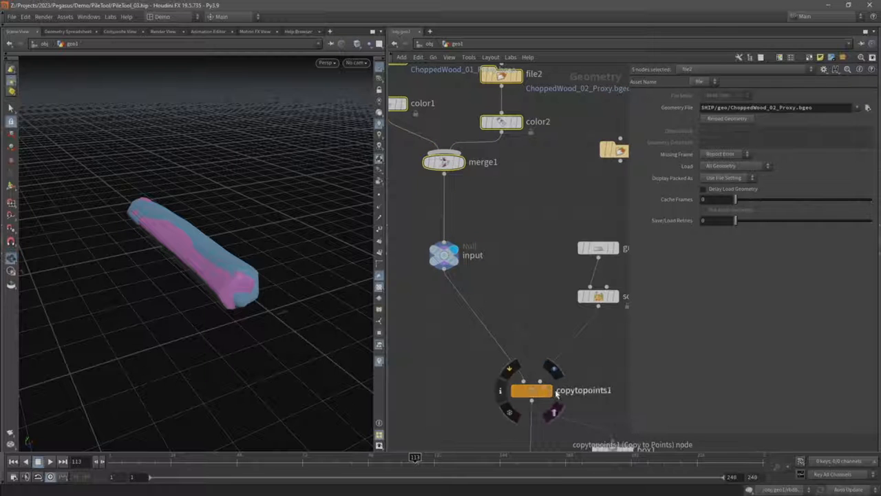
click(550, 394)
click(531, 391)
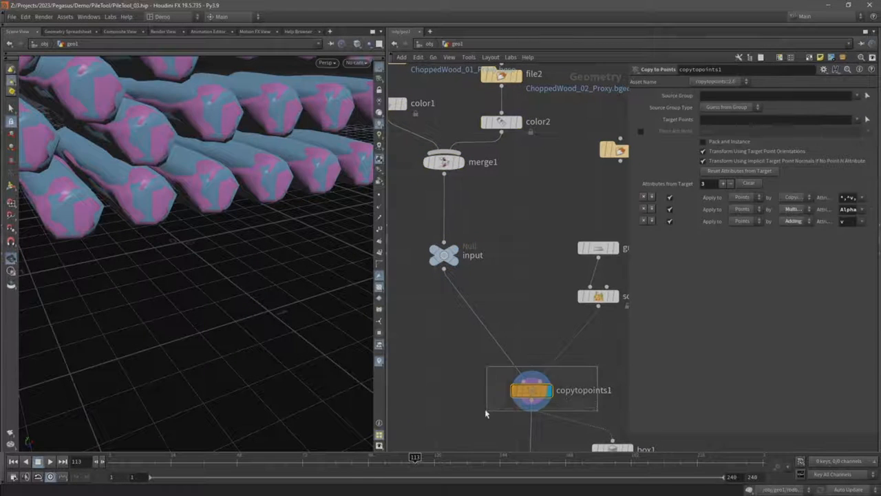
drag(206, 227, 221, 241)
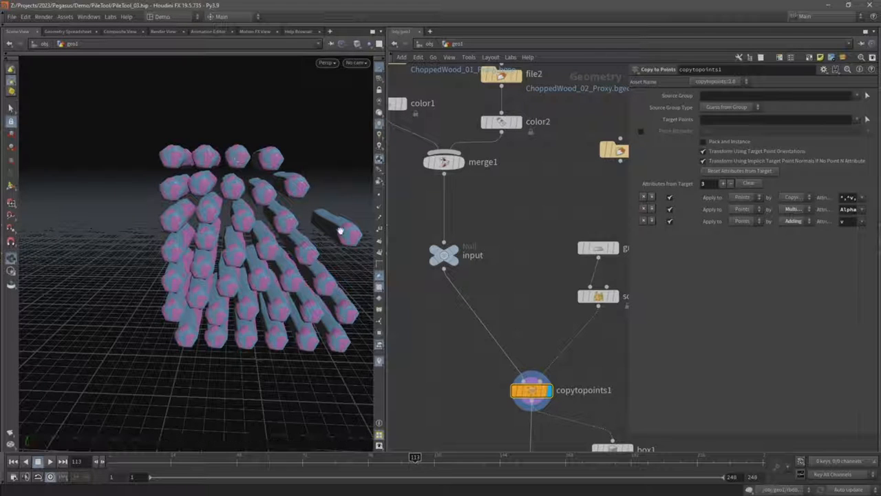
- Display the scatter node's points and move grid1 further above the scatter node
click(616, 296)
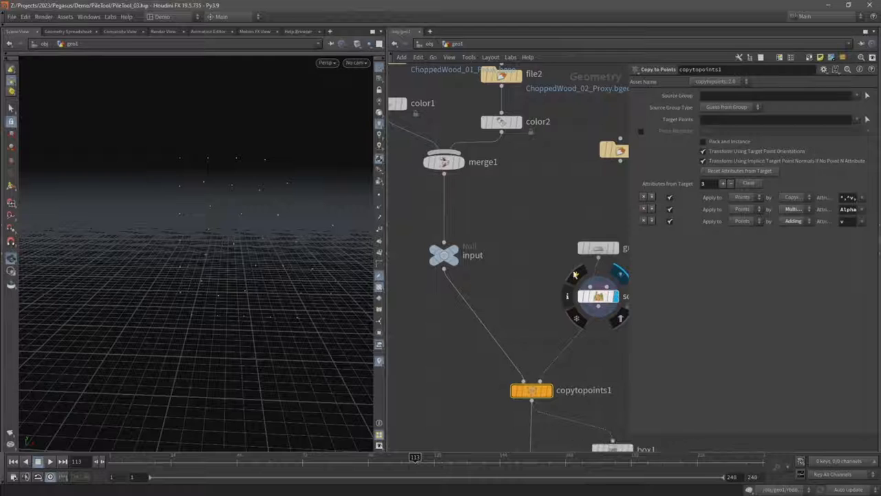
middle_drag(560, 232, 531, 208)
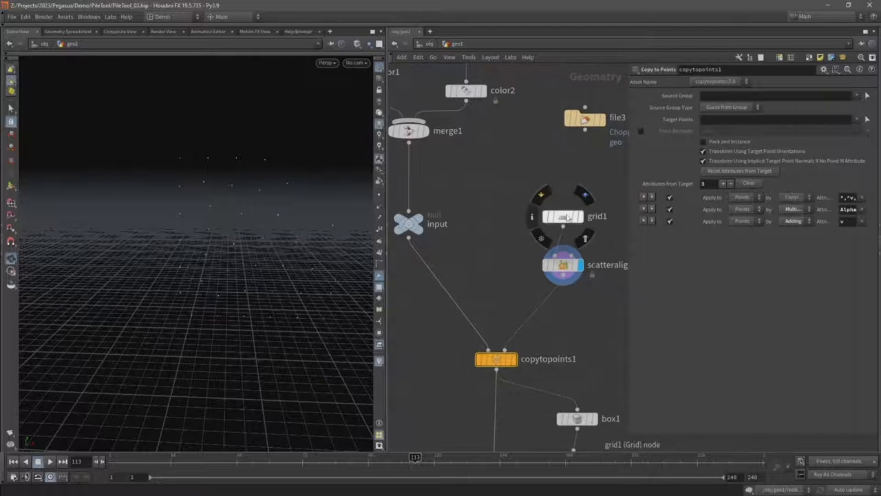
drag(561, 216, 563, 173)
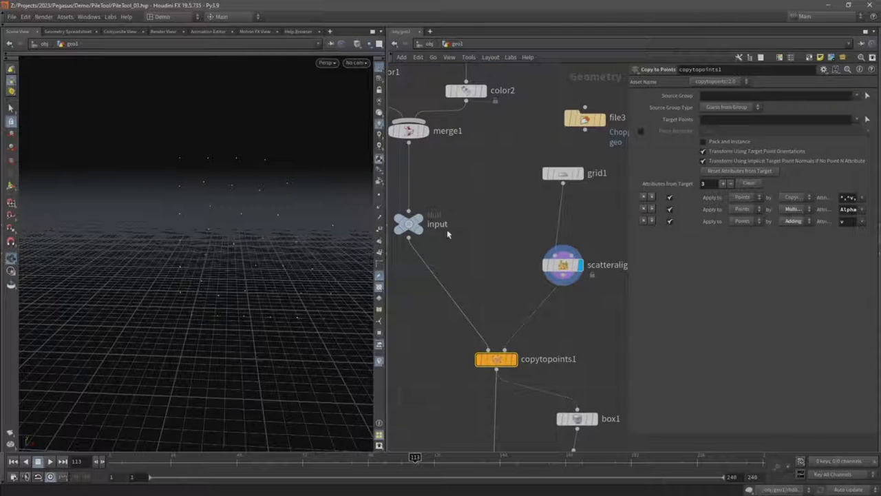
- Insert a Connectivity node between the input null and copytopoints1 and display it
middle_drag(447, 199, 521, 195)
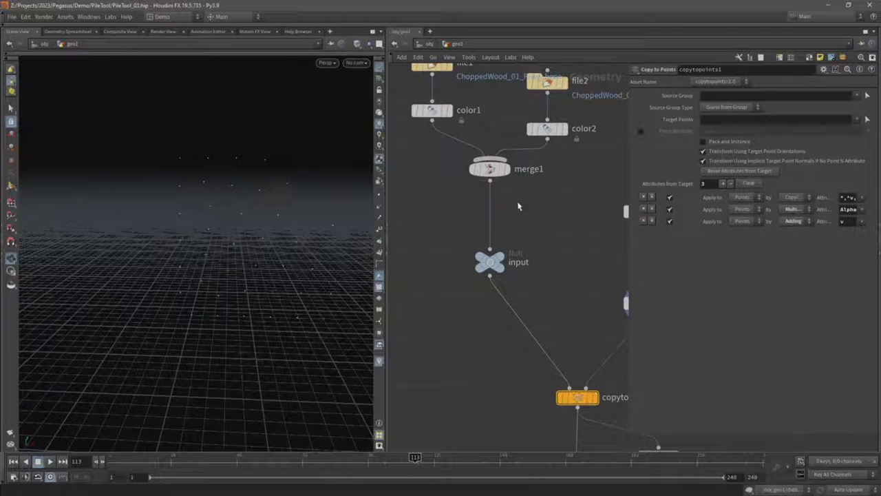
key(Tab)
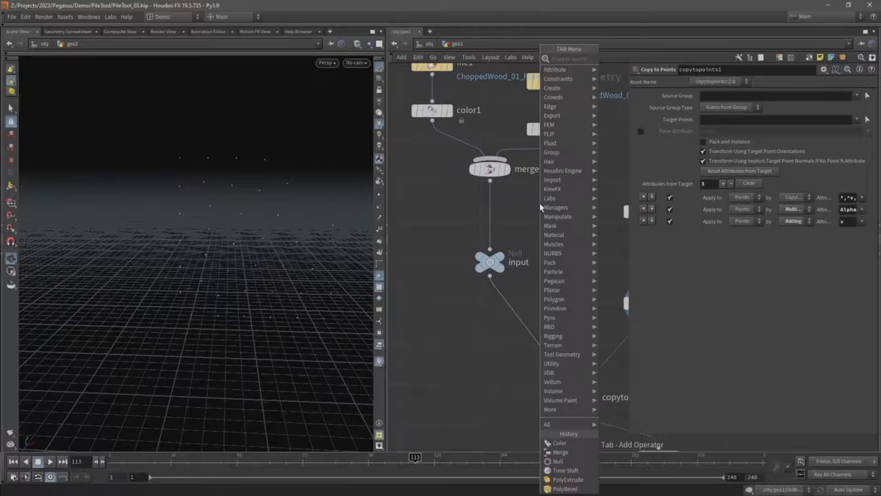
text(conn)
key(Return)
click(539, 207)
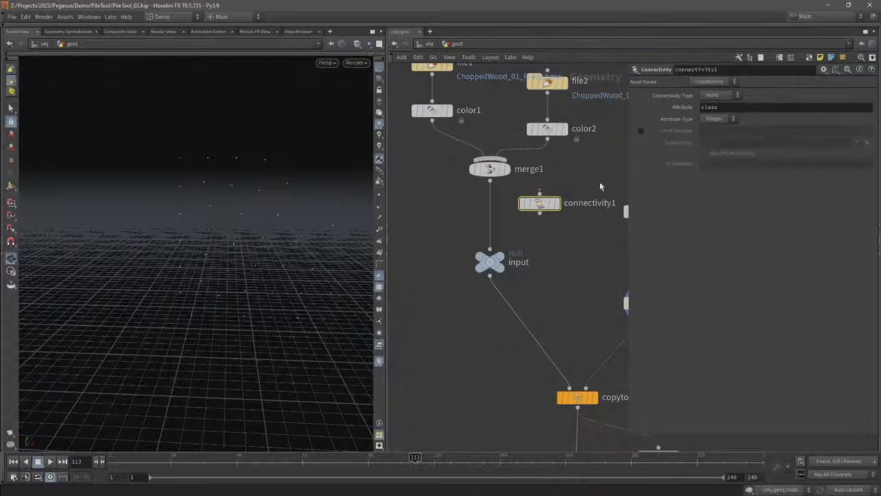
drag(540, 207, 491, 313)
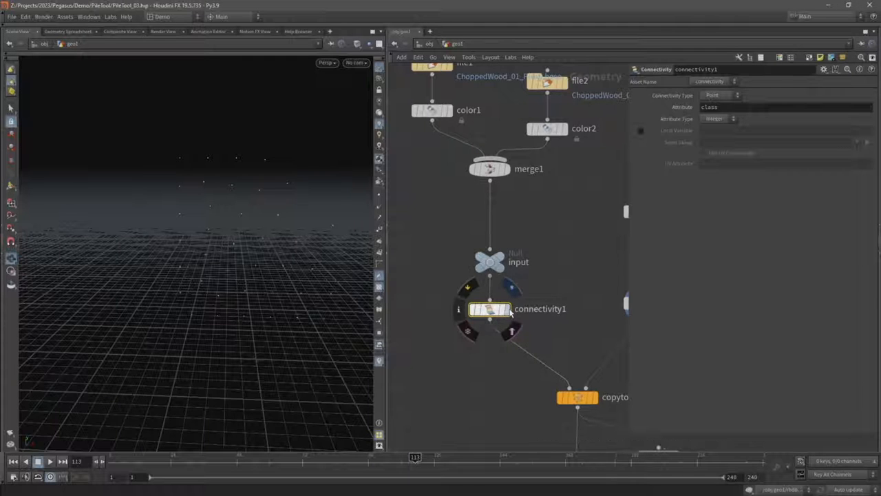
click(507, 309)
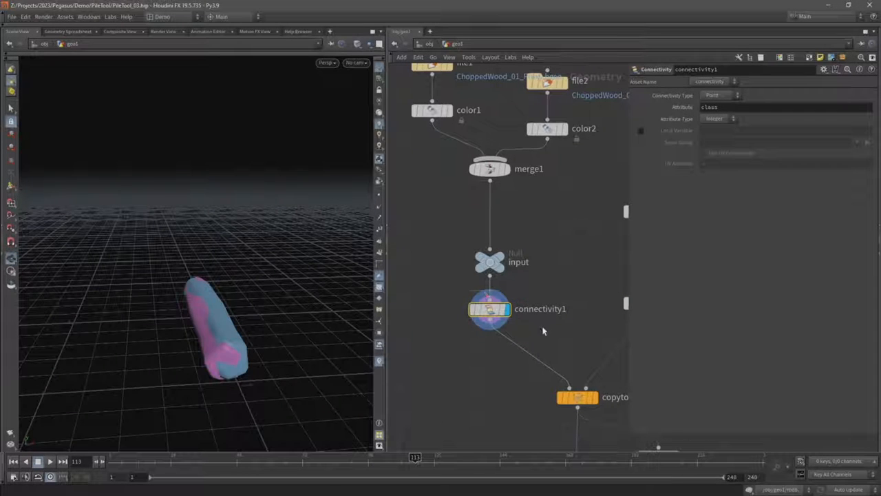
- Set the Connectivity node's connectivity type to Primitive, keeping the attribute class as Integer
double_click(743, 106)
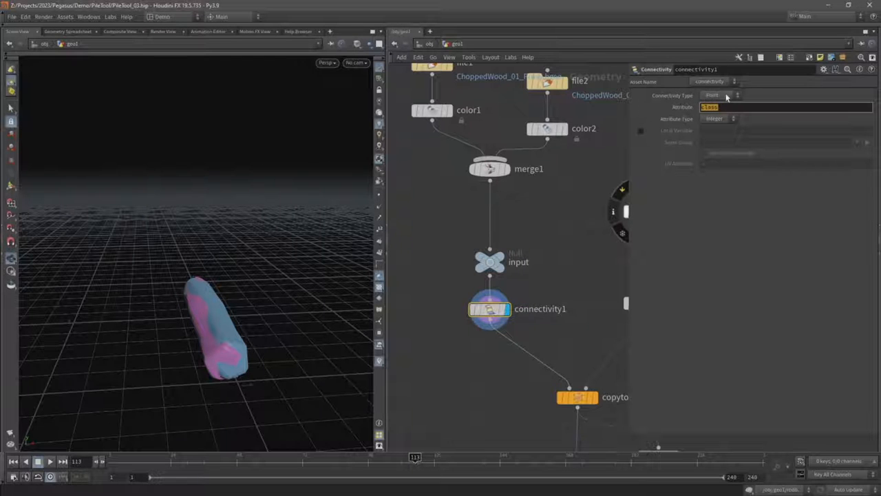
click(720, 98)
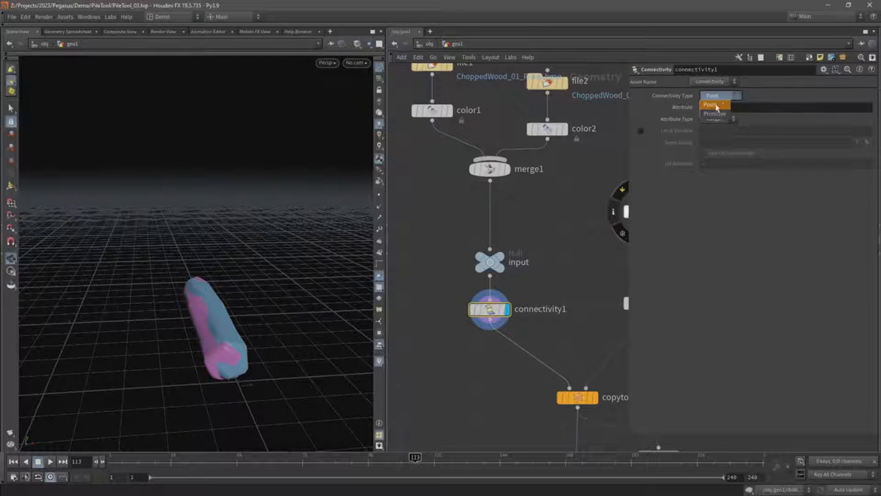
click(723, 107)
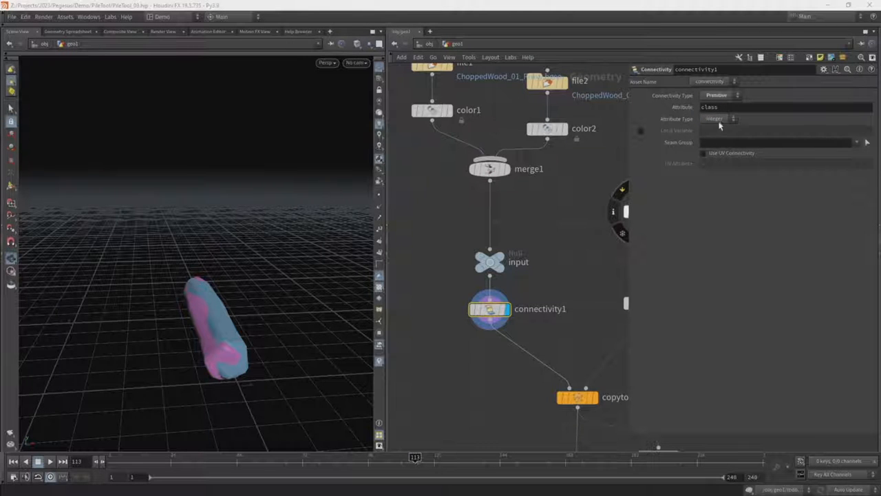
click(719, 121)
click(719, 120)
- Check the primitives' class values in the geometry spreadsheet and return to the 3D scene view
click(66, 32)
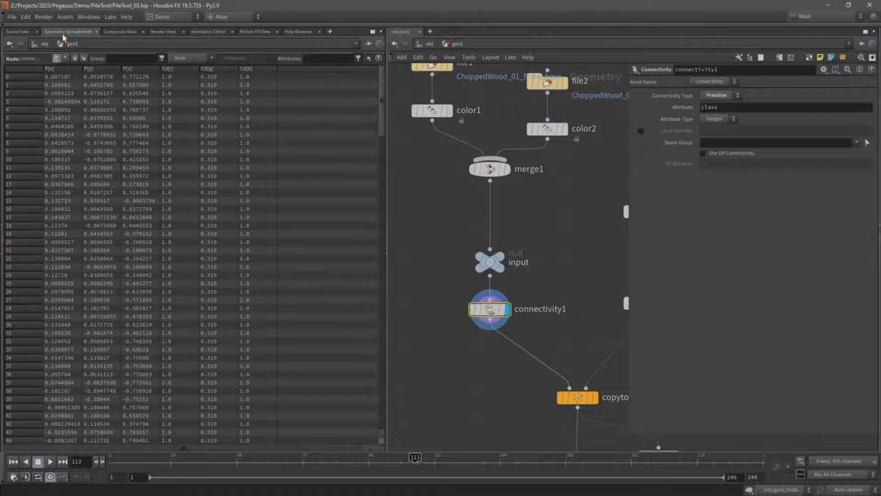
click(75, 57)
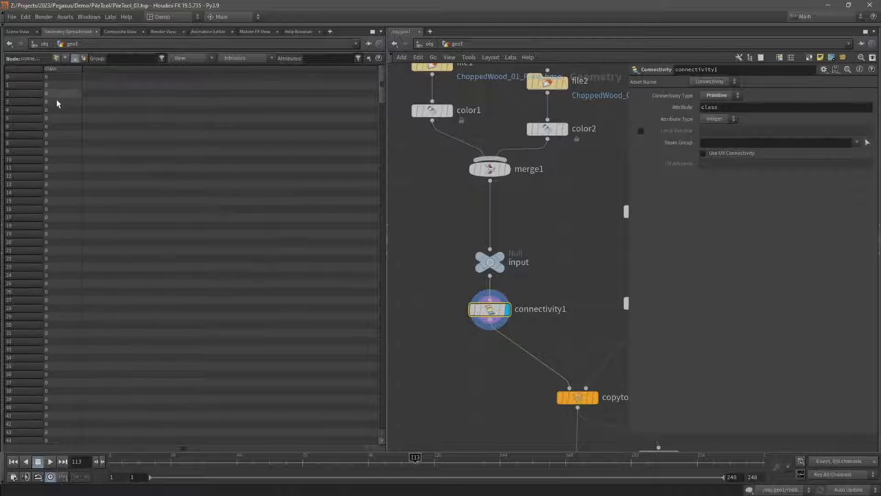
drag(382, 79, 407, 310)
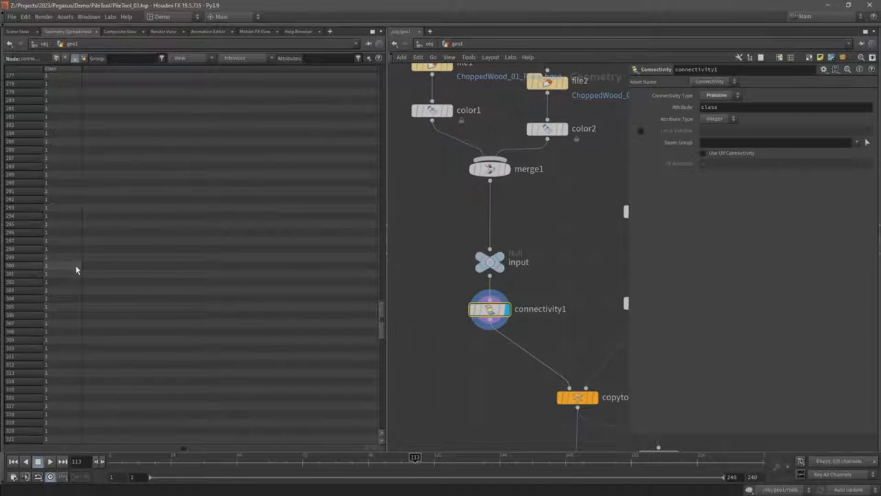
click(18, 32)
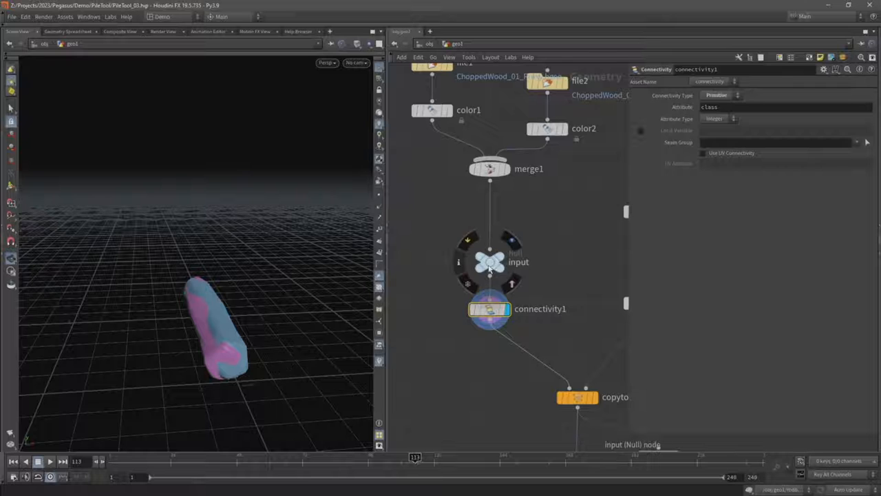
- Move the input null slightly up from the Connectivity node and add a Marker visualizer at scene level
drag(489, 268, 490, 256)
middle_drag(573, 310, 539, 263)
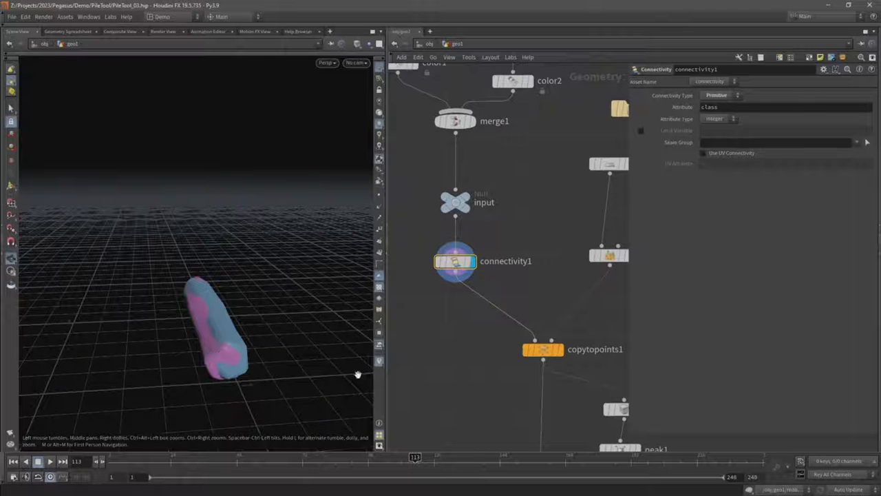
click(378, 360)
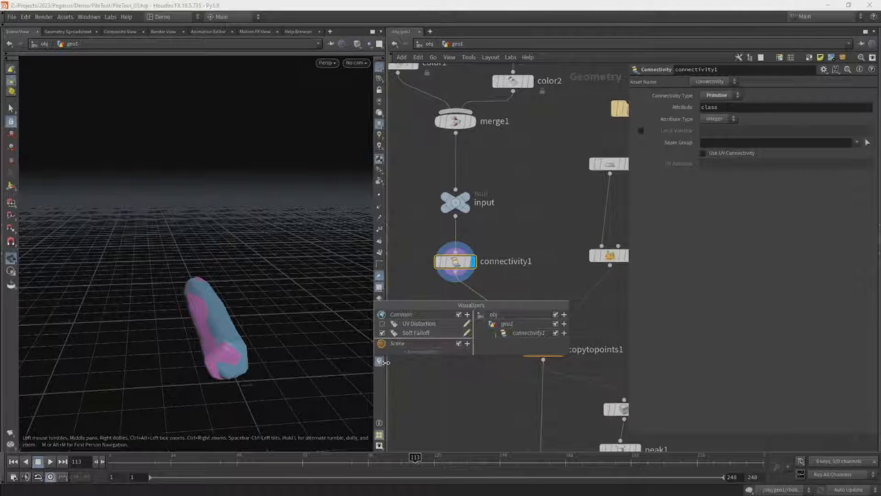
click(468, 344)
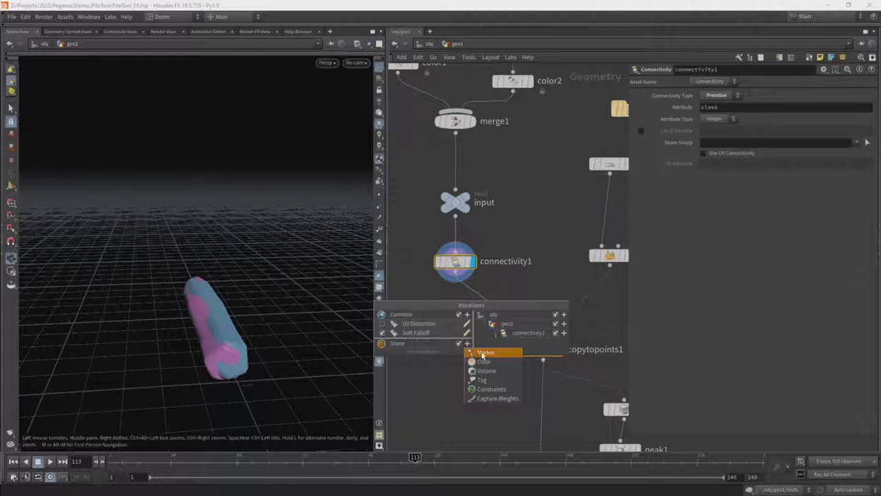
click(484, 353)
drag(434, 229, 445, 90)
- Label the marker visualizer class and set it to show the class attribute
drag(482, 124, 427, 136)
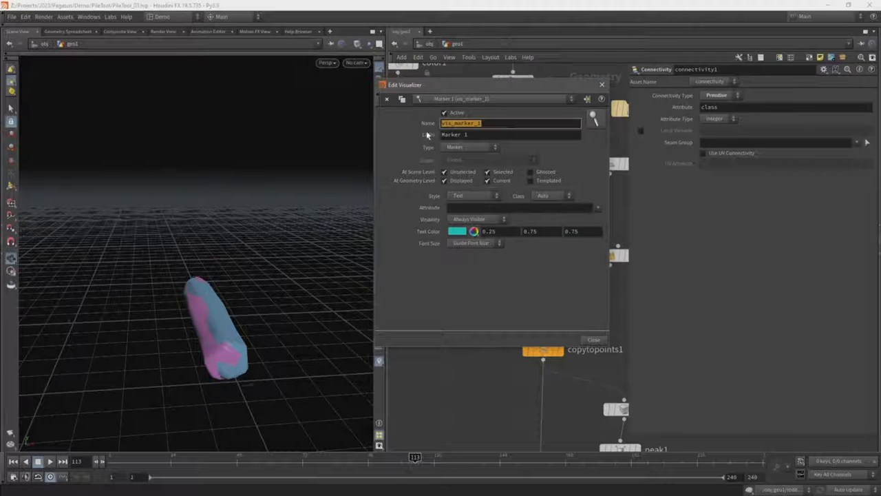
key(Tab)
text(clas)
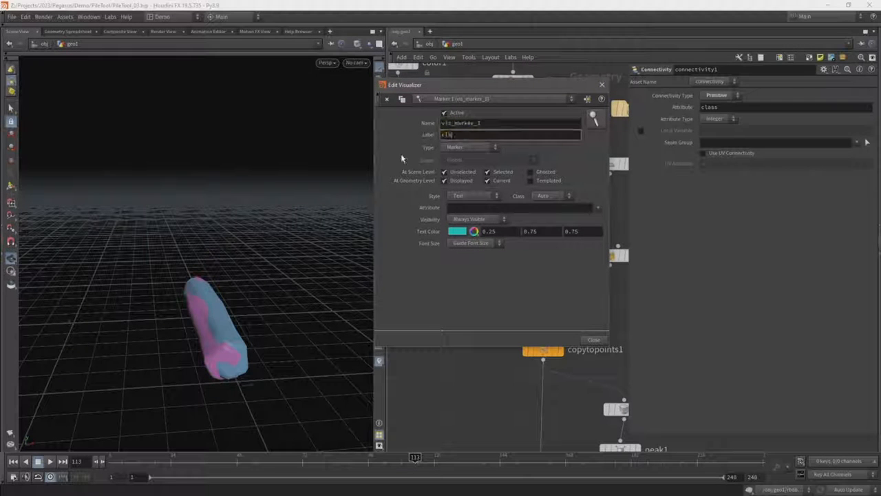
text(s)
key(Return)
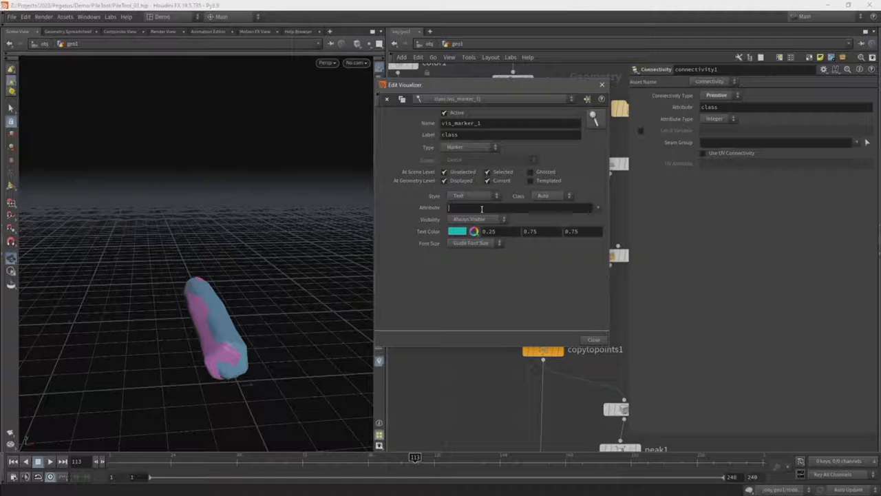
click(598, 208)
click(603, 245)
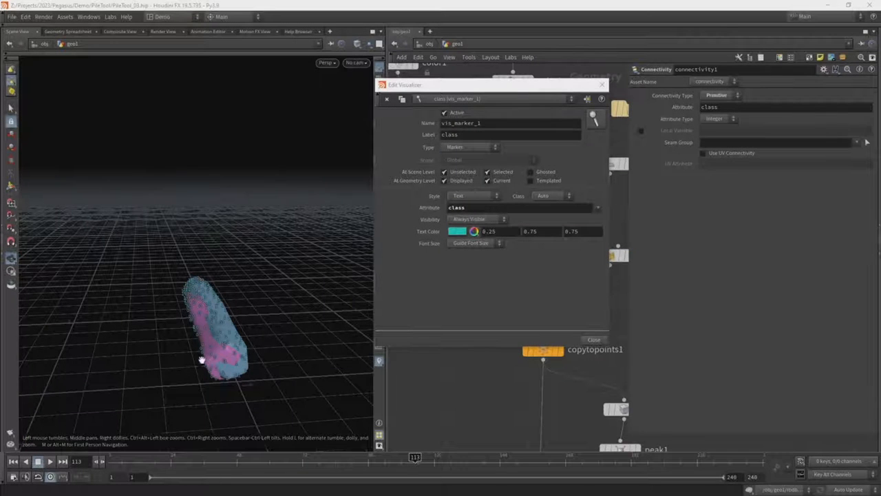
- Look closely at the class markers on the overlapping logs and close the visualizer settings
scroll(207, 358, up, 5)
middle_drag(224, 351, 220, 335)
drag(220, 335, 226, 340)
click(603, 84)
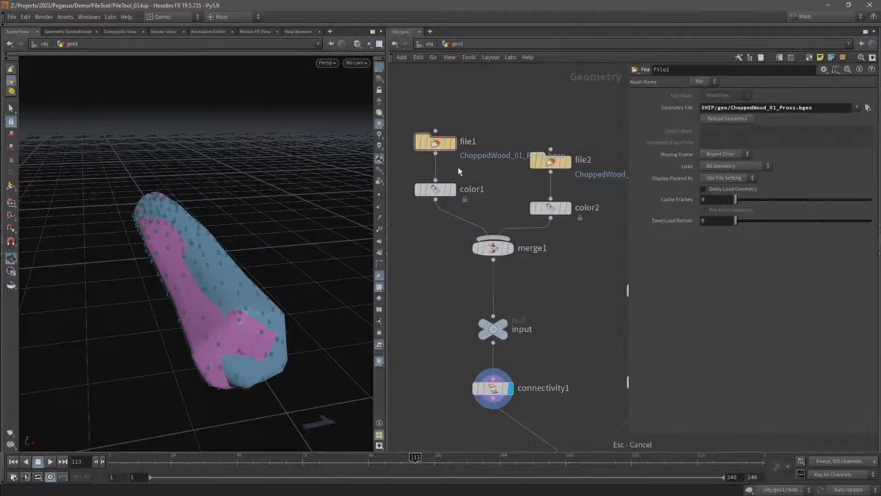
- Insert a Transform node between color1 and merge1 and move that log about -0.44 along X, away from the other one
key(Tab)
text(trans)
key(Return)
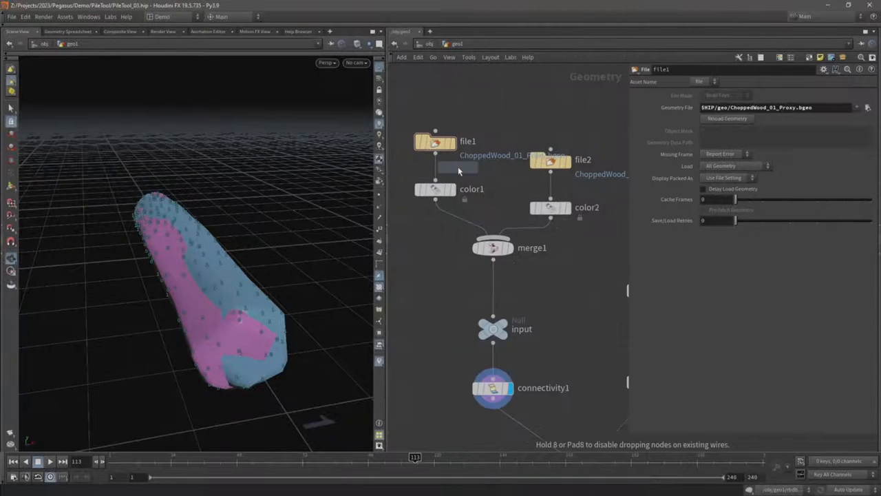
click(455, 230)
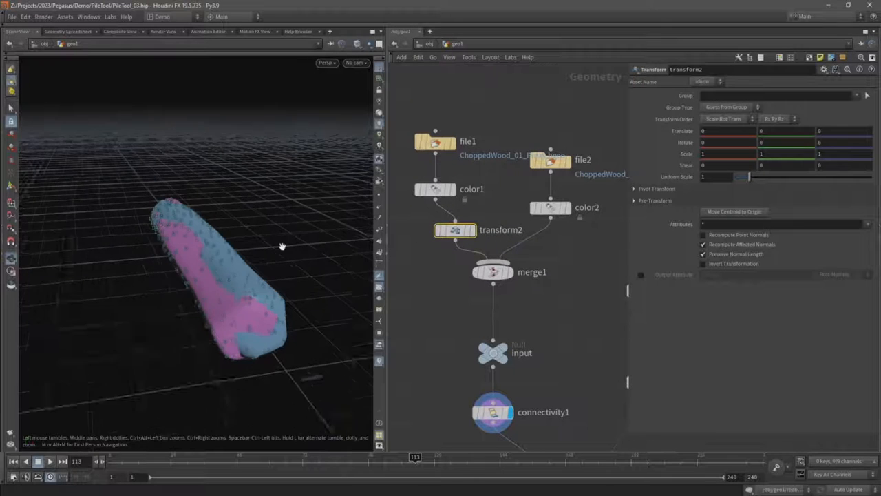
key(Return)
drag(228, 253, 131, 293)
key(Escape)
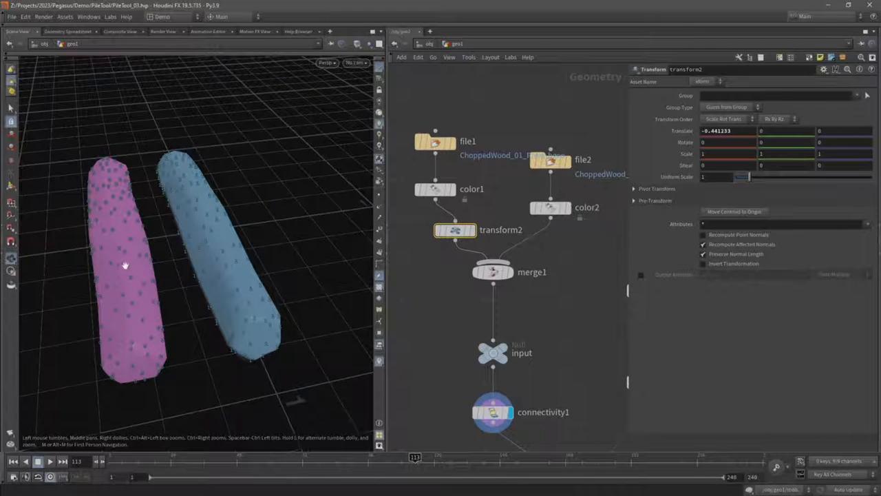
- Delete the Transform node between color1 and merge1
drag(453, 238, 437, 237)
key(Delete)
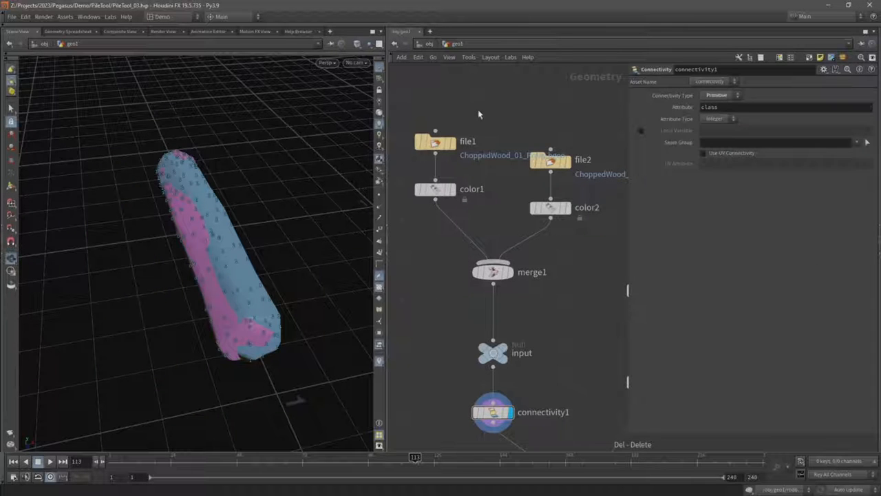
- Turn off the class marker display and tidy the layout of the grid1 and scatteralign1 nodes
middle_drag(448, 361, 415, 209)
scroll(415, 209, down, 2)
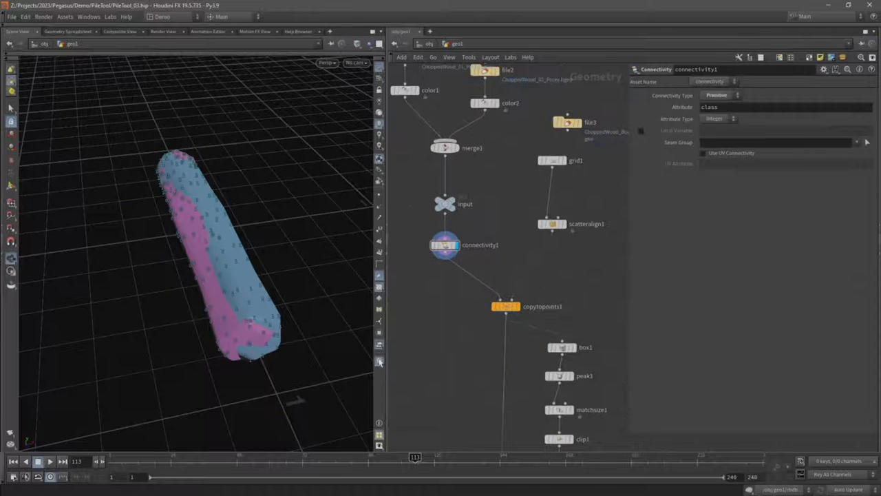
click(379, 361)
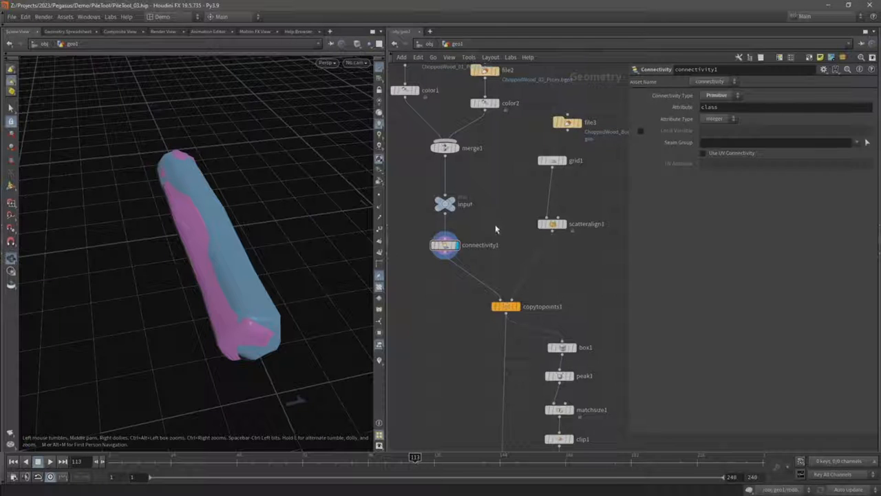
middle_drag(501, 217, 511, 218)
drag(532, 146, 568, 239)
key(shift+l)
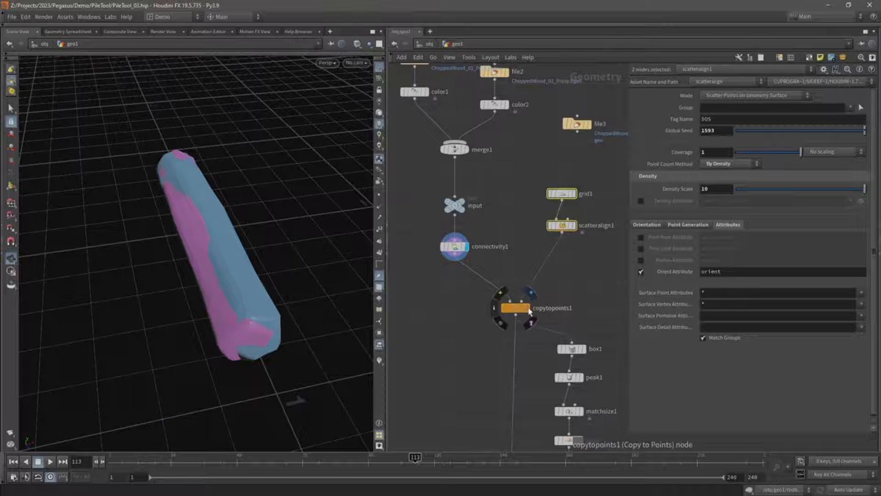
- Display and select copytopoints1 and examine how the merged logs are copied onto the scattered points
click(528, 309)
drag(568, 295, 521, 315)
scroll(230, 191, down, 3)
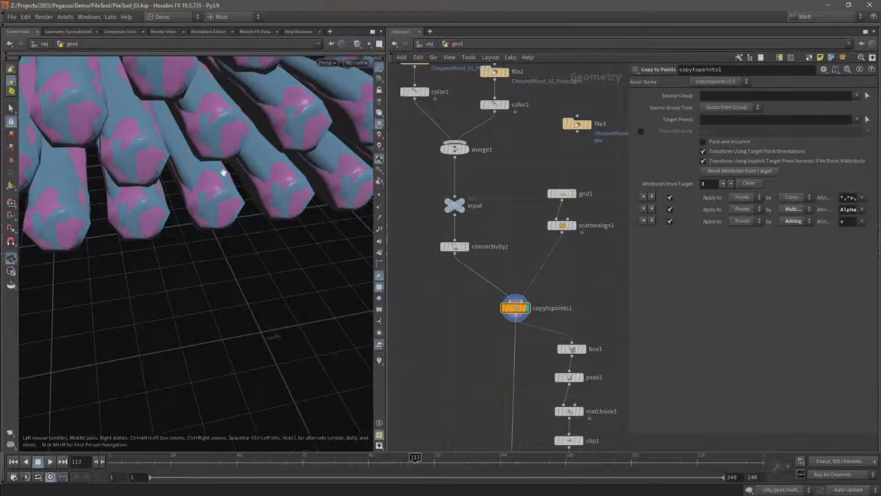
middle_drag(223, 173, 240, 271)
scroll(237, 268, down, 2)
drag(232, 264, 300, 259)
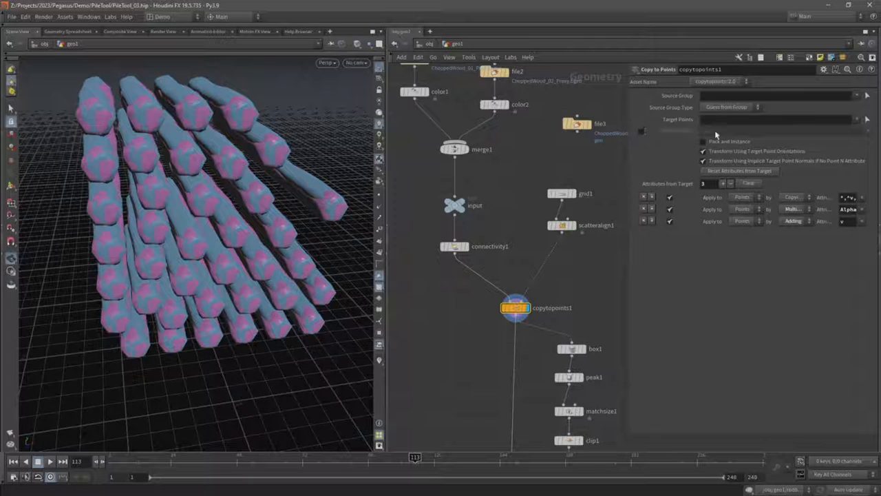
- Enable the Piece Attribute option on copytopoints1, keeping the attribute name
click(641, 131)
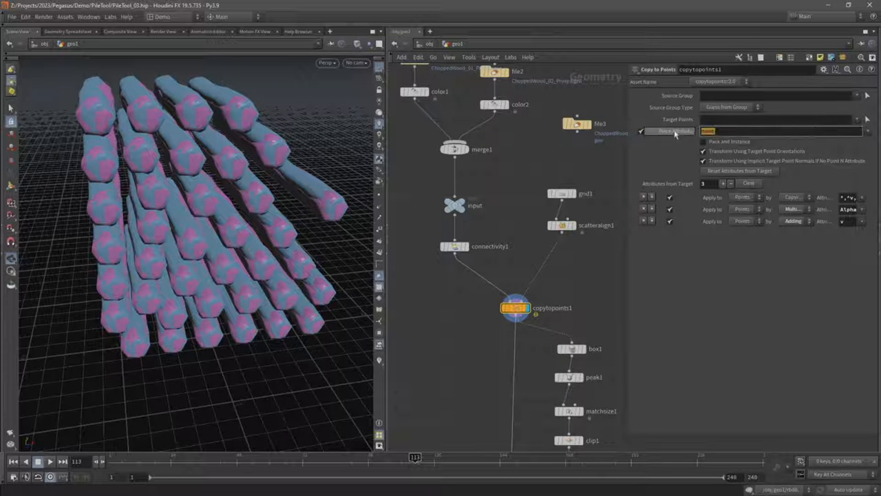
click(866, 131)
click(764, 136)
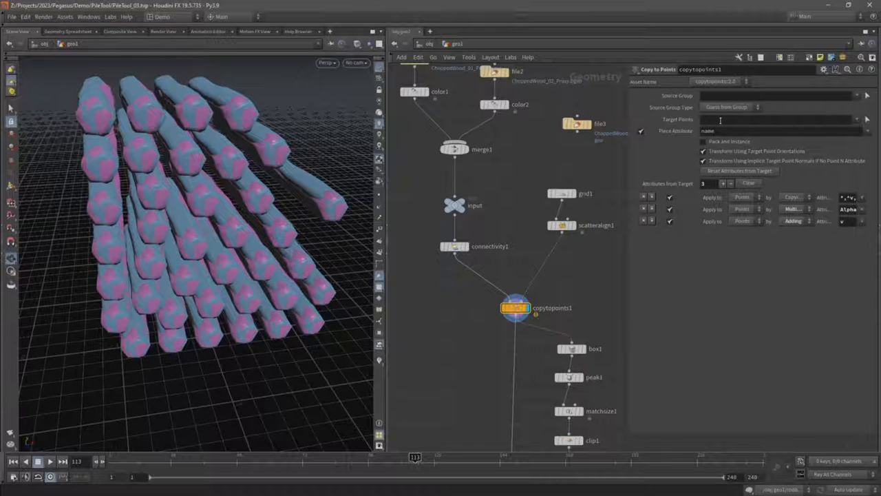
- Compare the displayed outputs of scatteralign1 and connectivity1, and return to displaying and editing copytopoints1
click(575, 226)
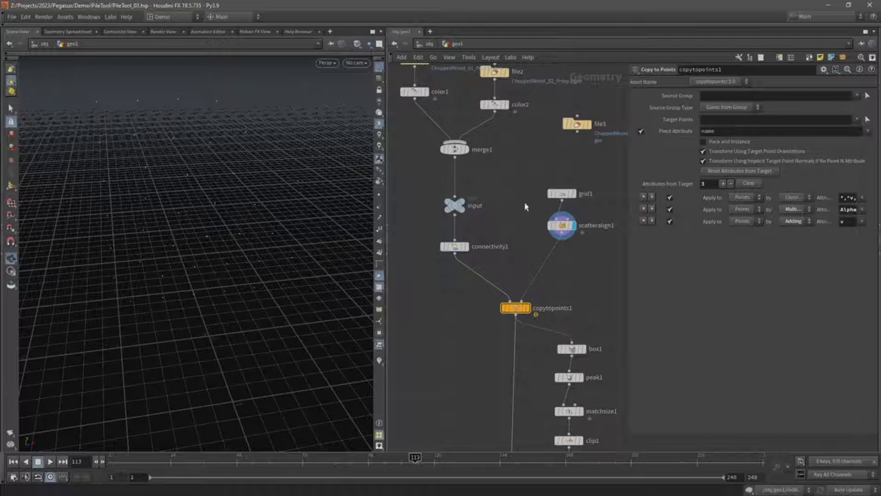
click(473, 245)
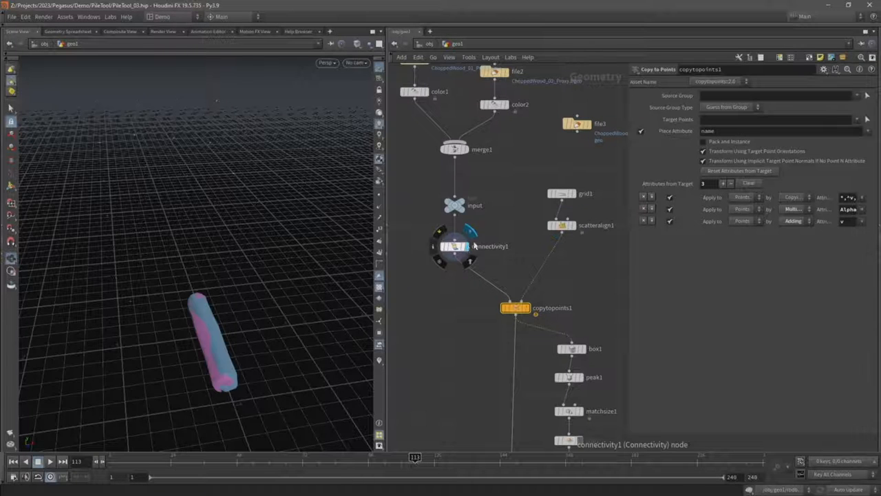
click(472, 246)
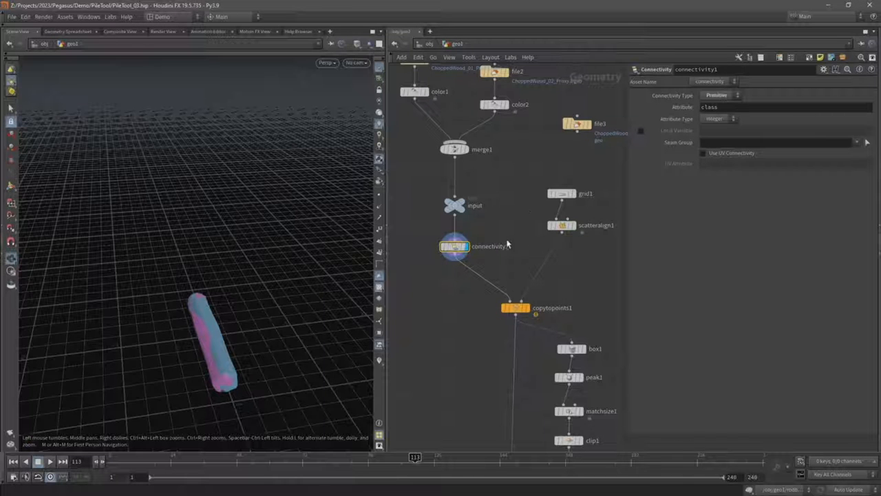
click(573, 226)
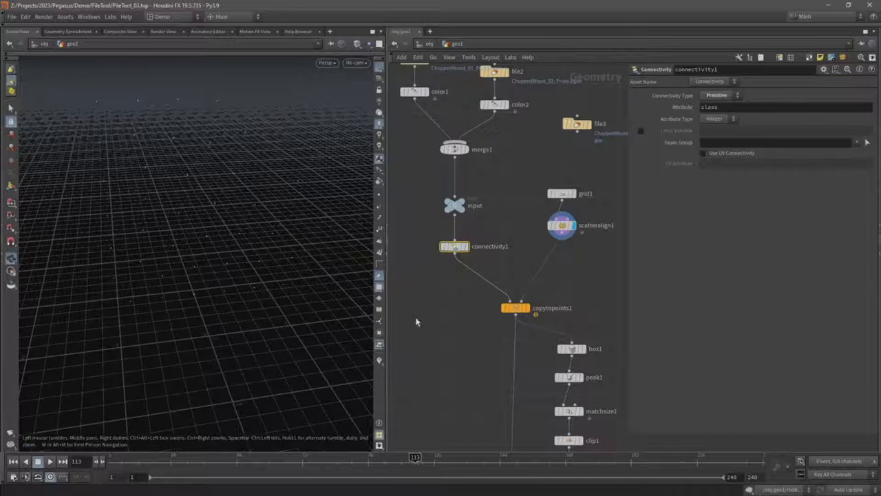
click(529, 311)
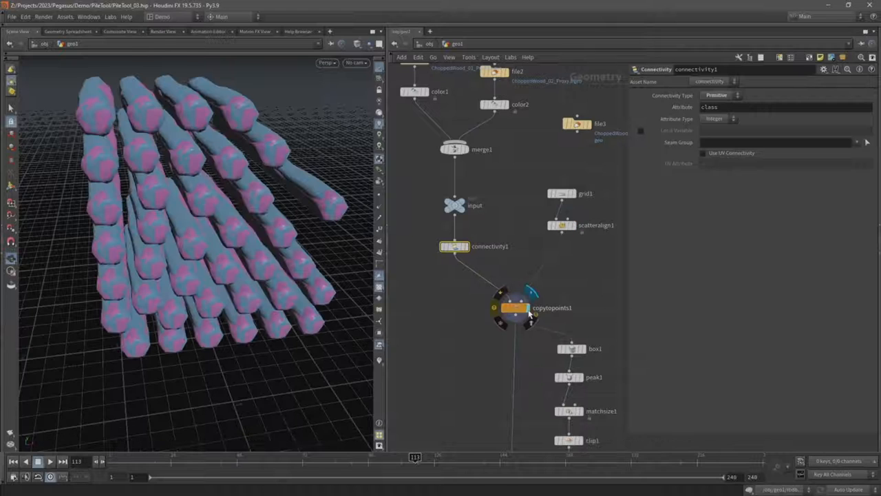
click(515, 308)
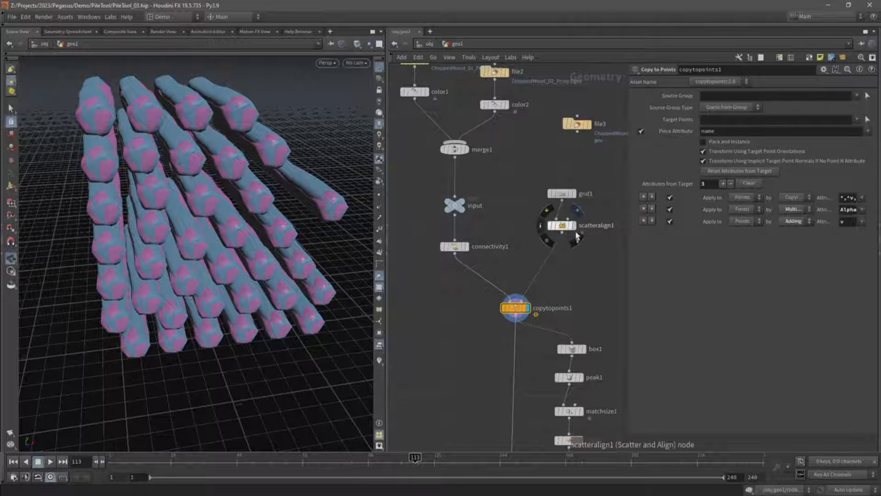
- Shift grid1 and scatteralign1 slightly and move connectivity1 up directly below the input null
drag(530, 259, 593, 181)
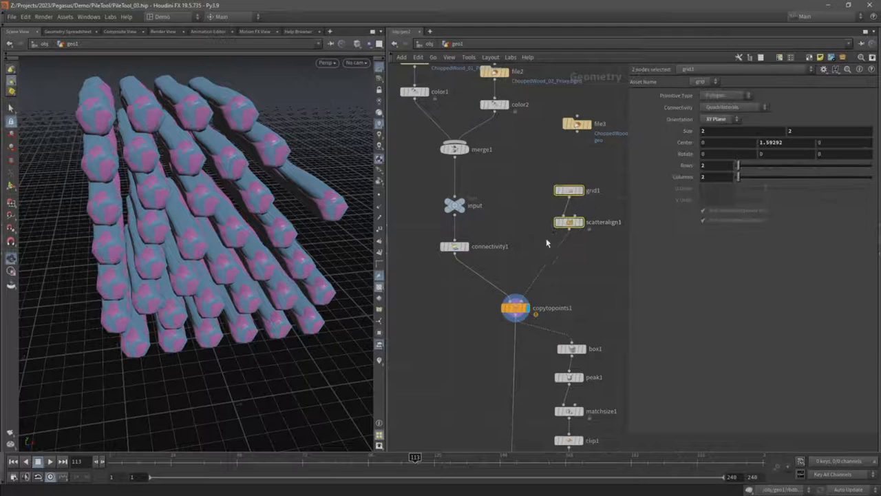
middle_drag(518, 214, 518, 243)
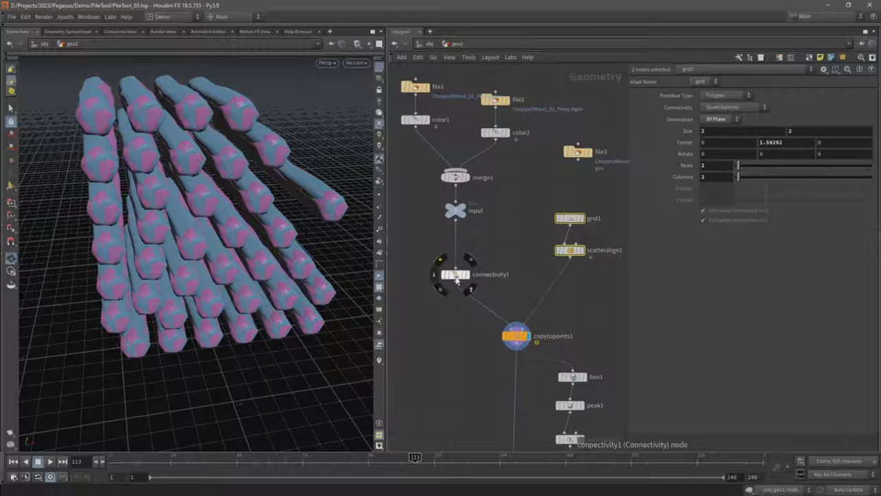
drag(455, 274, 456, 239)
click(513, 262)
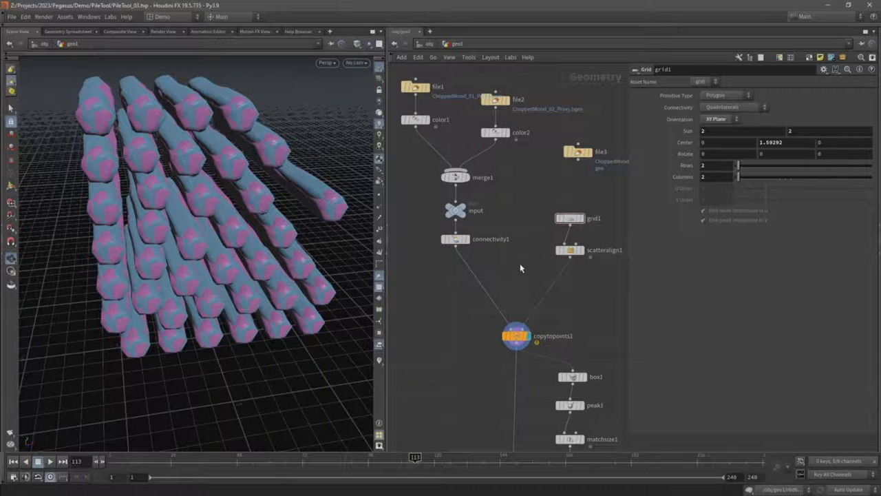
- Add an Attribute from Pieces node above copytopoints1, between the connectivity1 and scatteralign1 branches
key(Tab)
text(c)
key(BackSpace)
text(attrib)
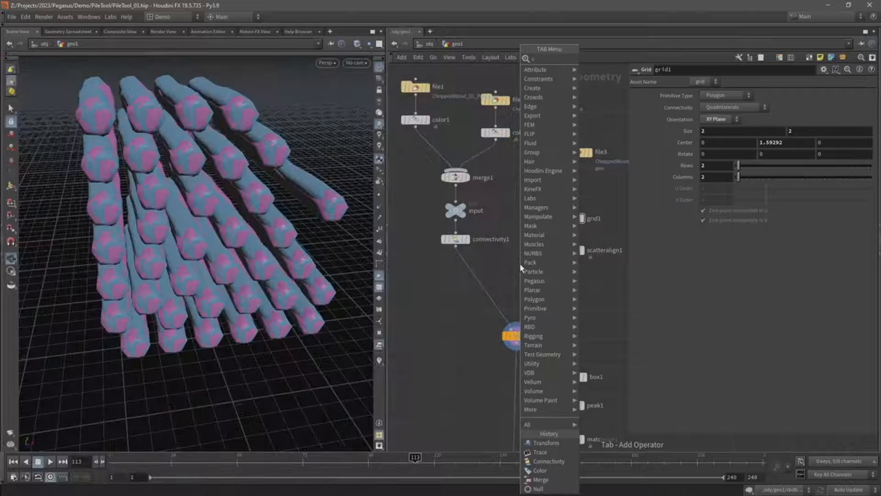
text(ute from pi)
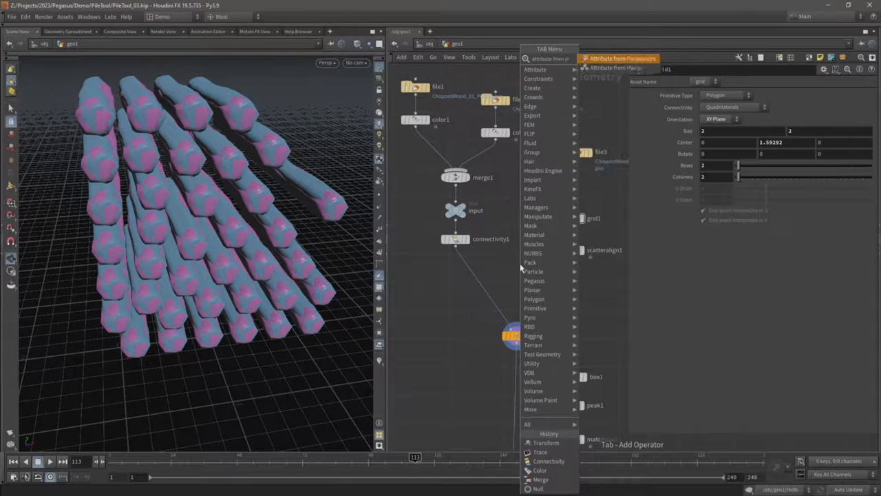
key(Return)
click(519, 263)
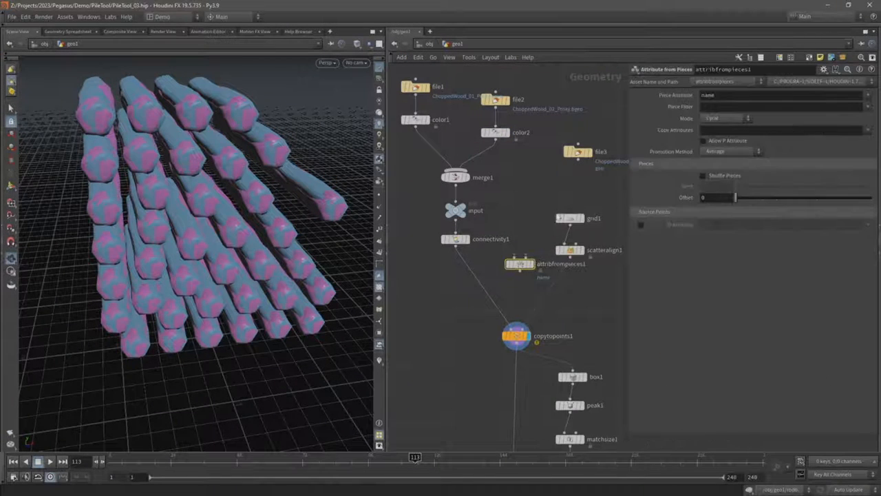
- Connect scatteralign1 to the Attribute from Pieces node's Point Cloud input and connectivity1 to its second input, moving the nodes to make room
drag(543, 194, 590, 229)
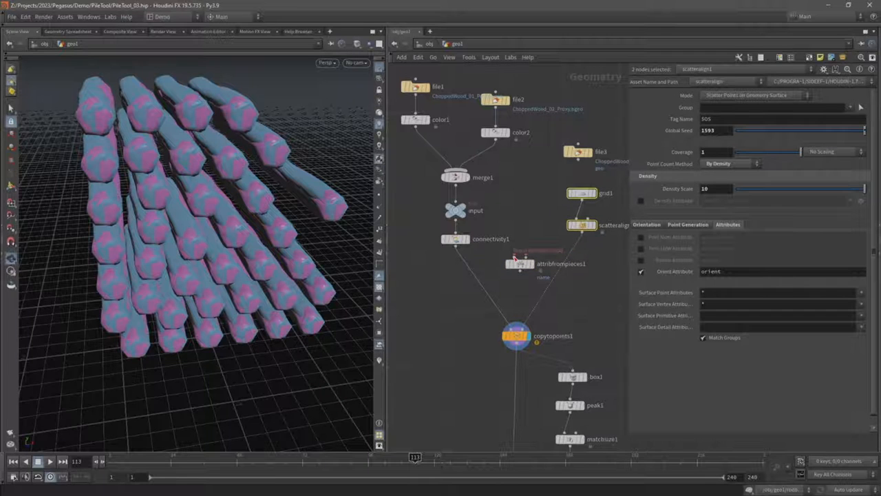
scroll(513, 257, up, 2)
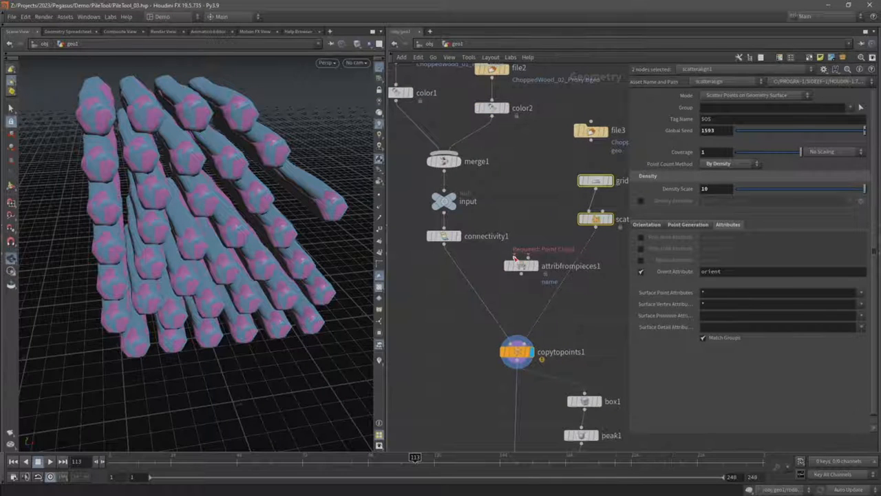
click(513, 257)
click(591, 232)
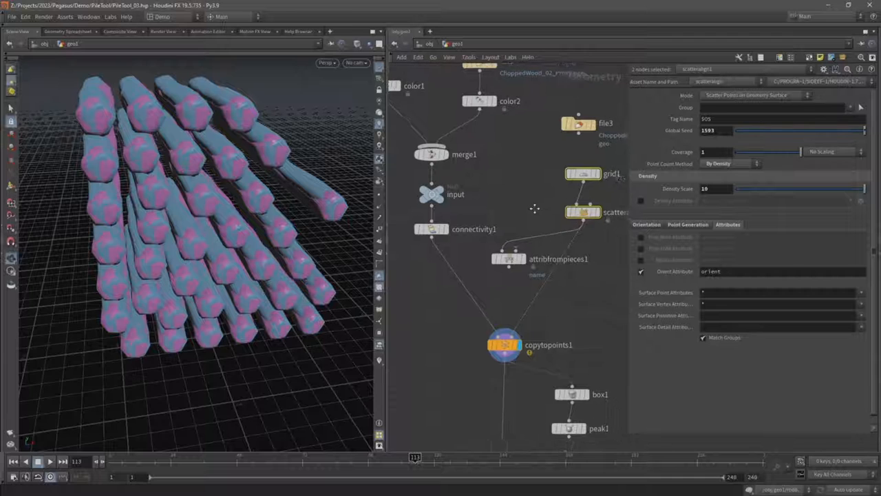
middle_drag(591, 232, 567, 216)
click(424, 229)
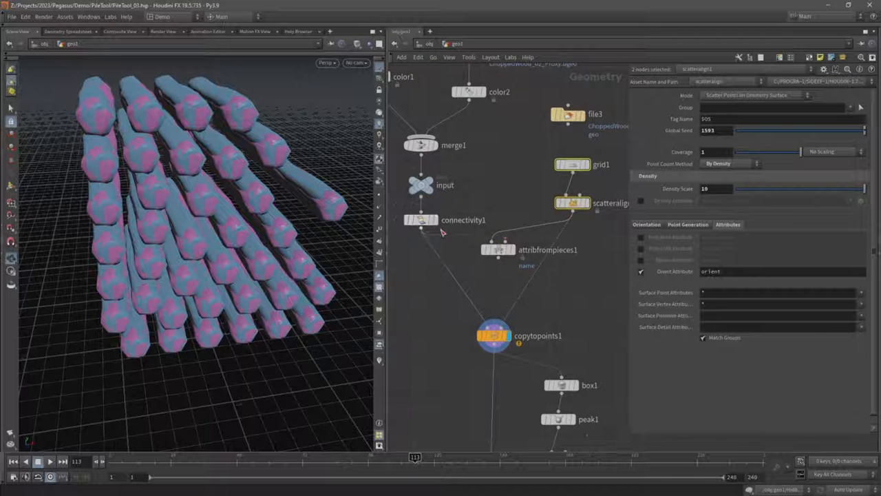
click(496, 242)
drag(510, 252, 512, 260)
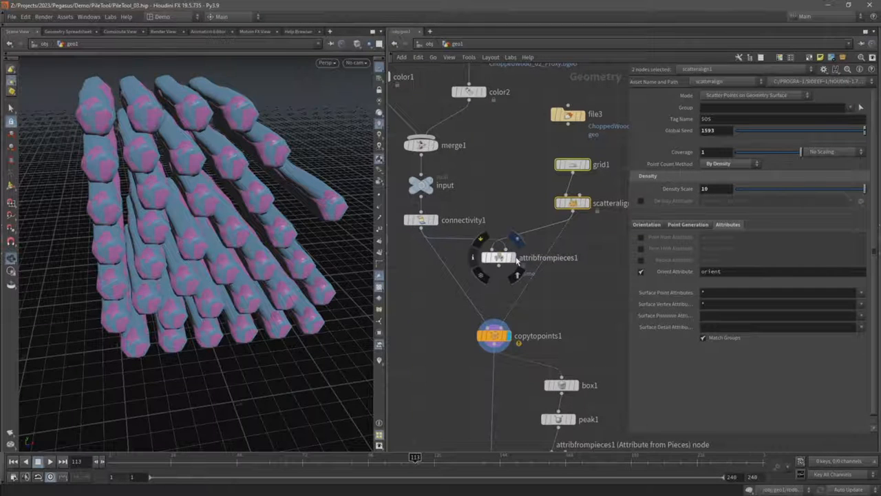
- Display attribfrompieces1 and set its Piece Attribute to class
click(510, 257)
click(498, 257)
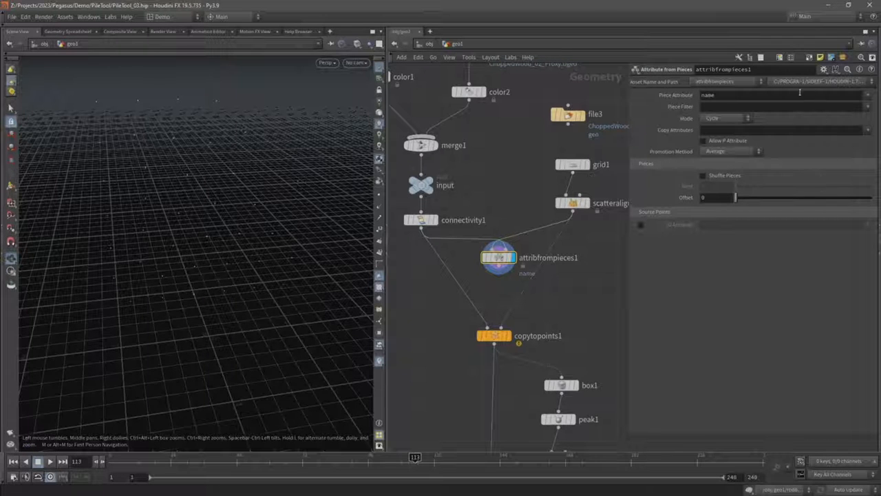
click(867, 100)
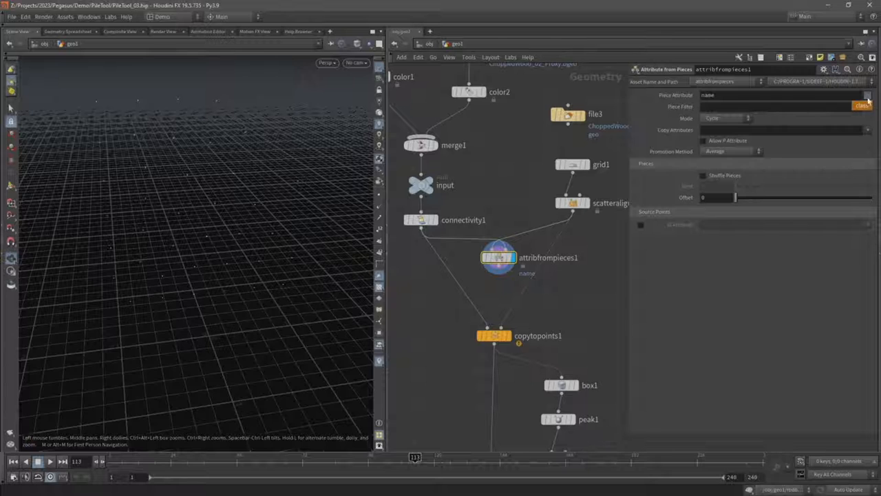
click(861, 107)
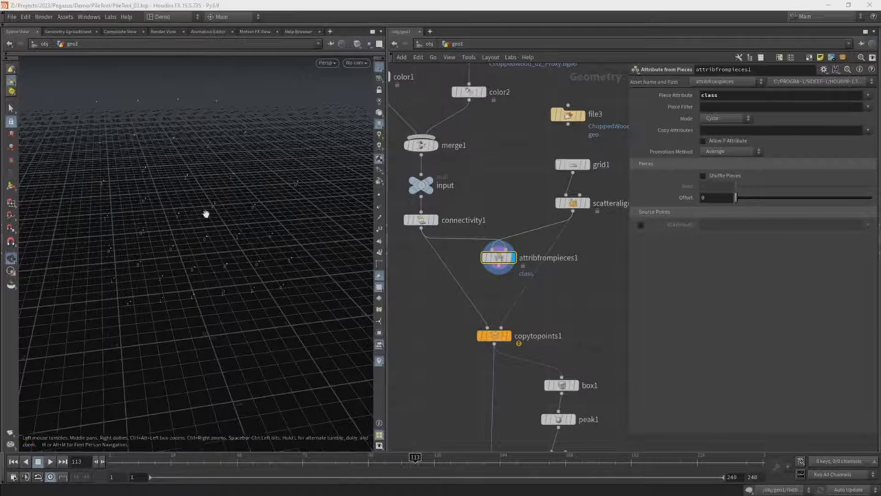
- Set the piece assignment mode of attribfrompieces1 to Random
drag(206, 213, 129, 175)
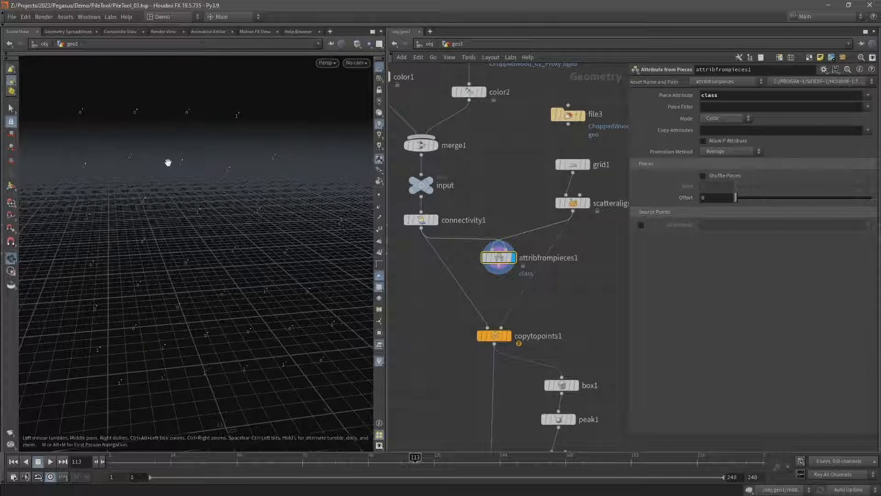
click(722, 119)
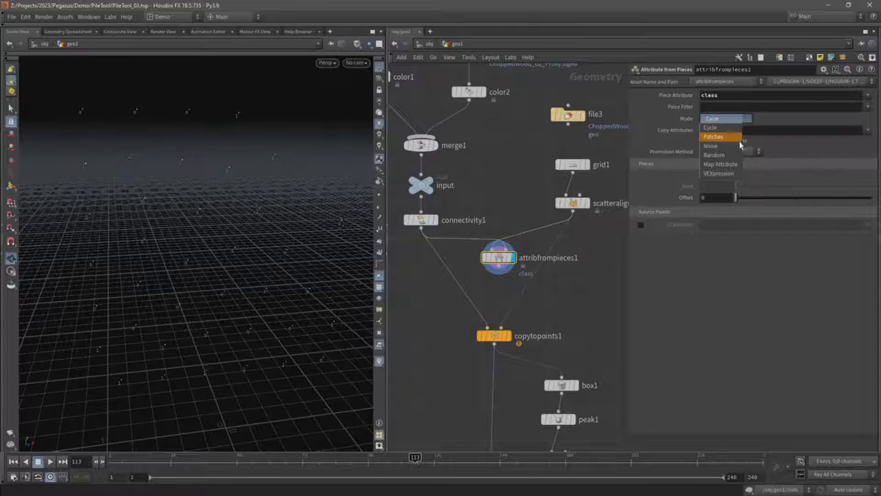
click(722, 155)
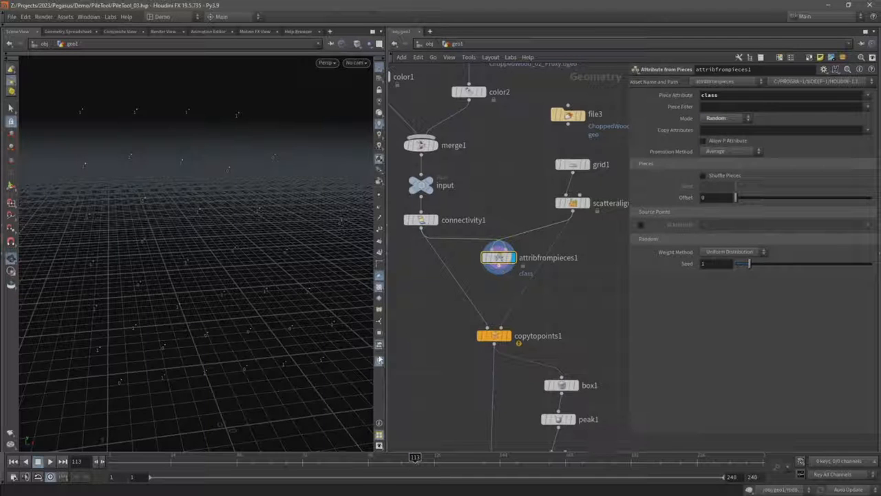
- Connect attribfrompieces1's output to the Target Points input of copytopoints1 and reposition the node below scatteralign1
click(498, 271)
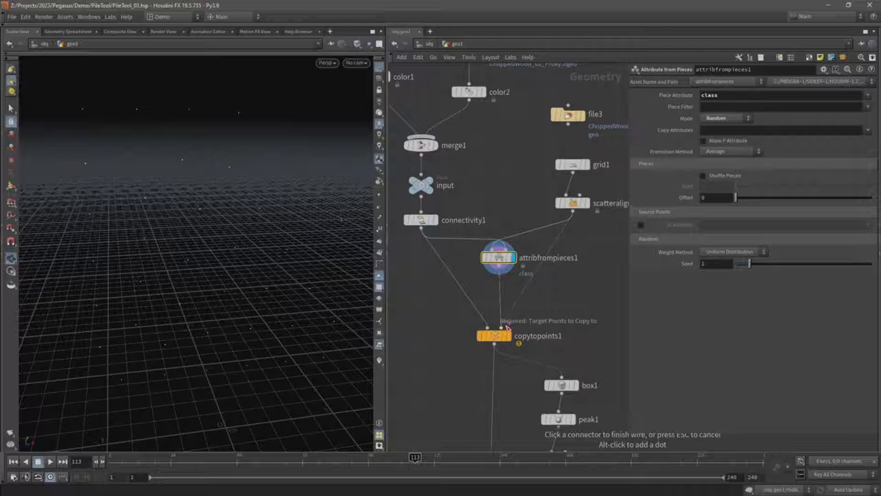
click(507, 327)
drag(497, 260, 548, 273)
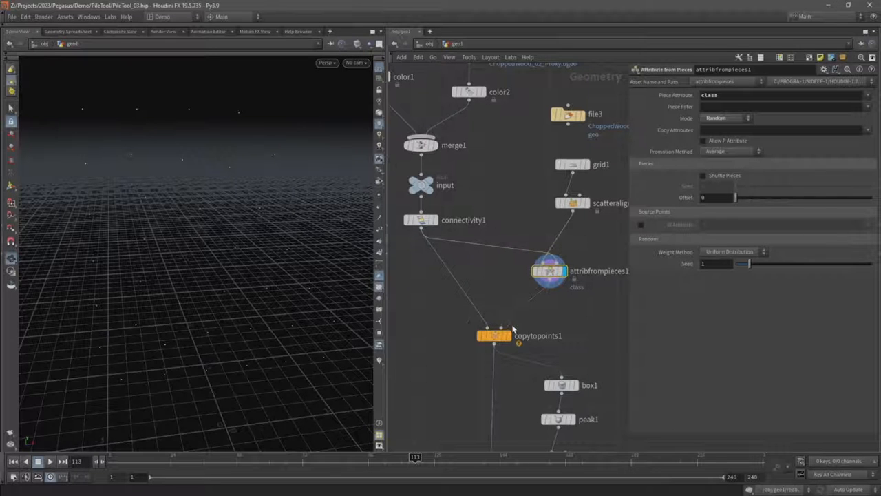
- Display copytopoints1 and set its Piece Attribute to class
click(508, 335)
click(494, 335)
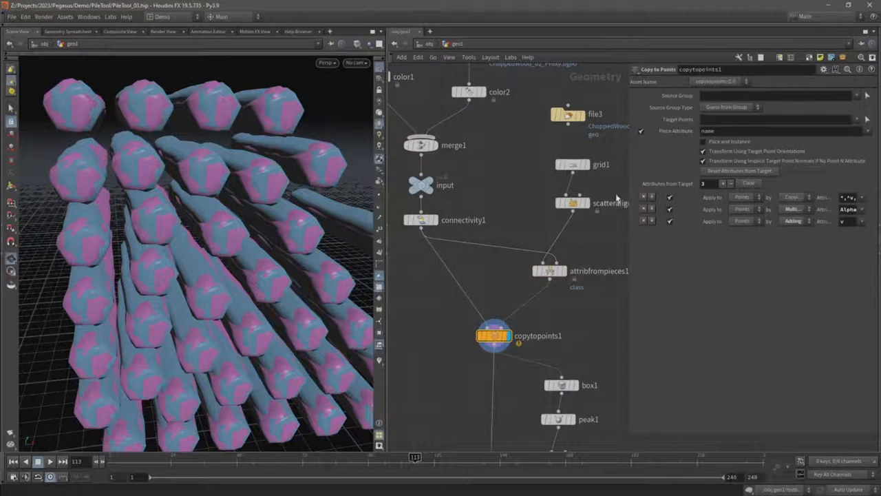
click(867, 130)
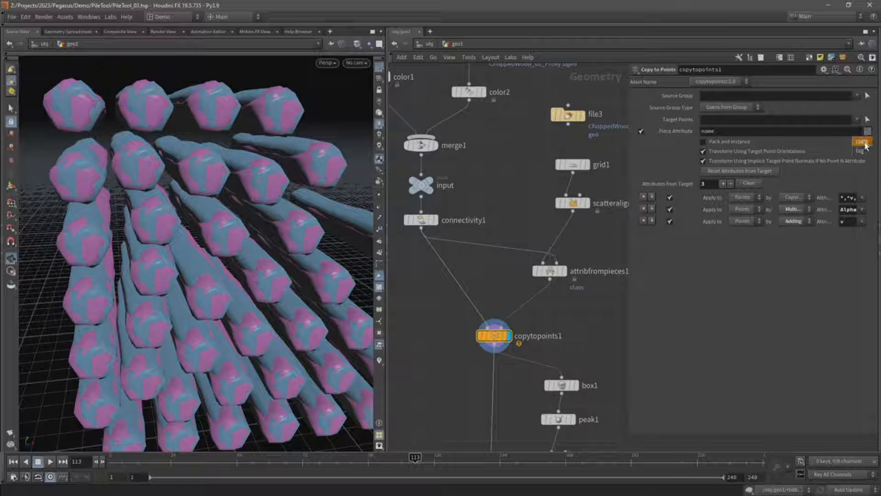
click(865, 143)
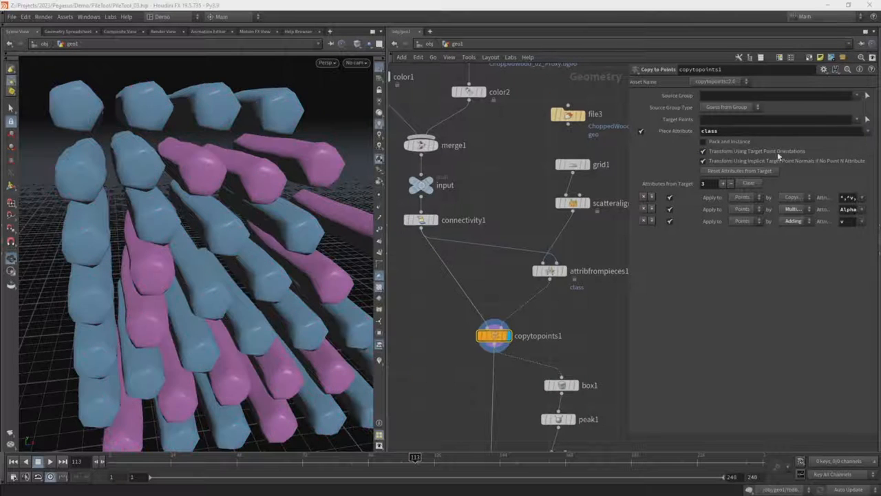
- In scatteralign1's orientation settings, set the Max Random Cone Angle to 10 and the Max Angle around the normal to 360
scroll(240, 223, down, 3)
alt+drag(240, 222, 204, 232)
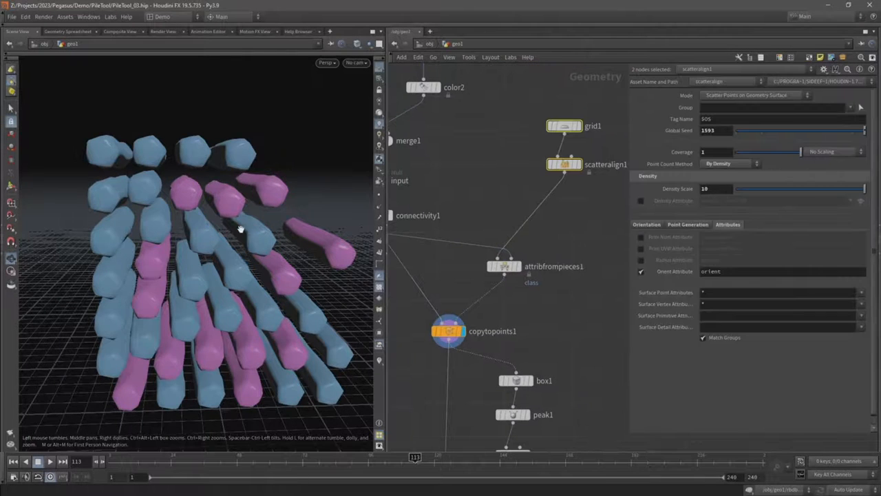
drag(246, 226, 220, 232)
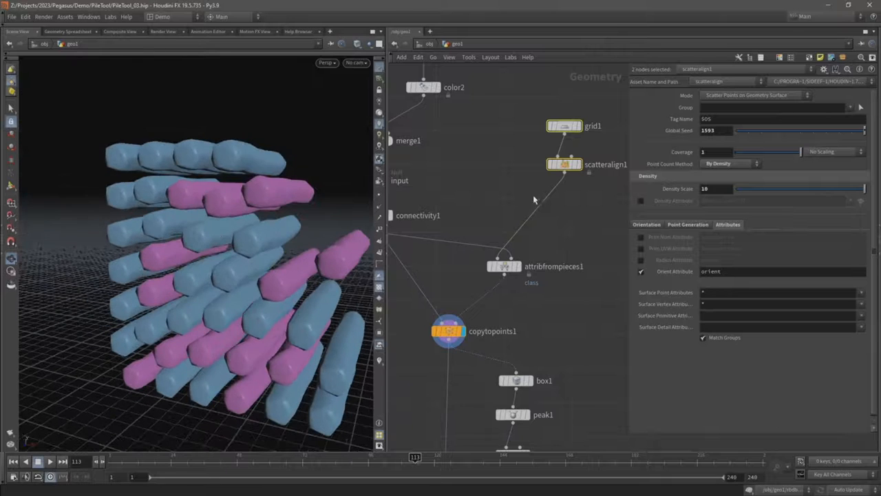
click(548, 164)
middle_drag(603, 198, 563, 199)
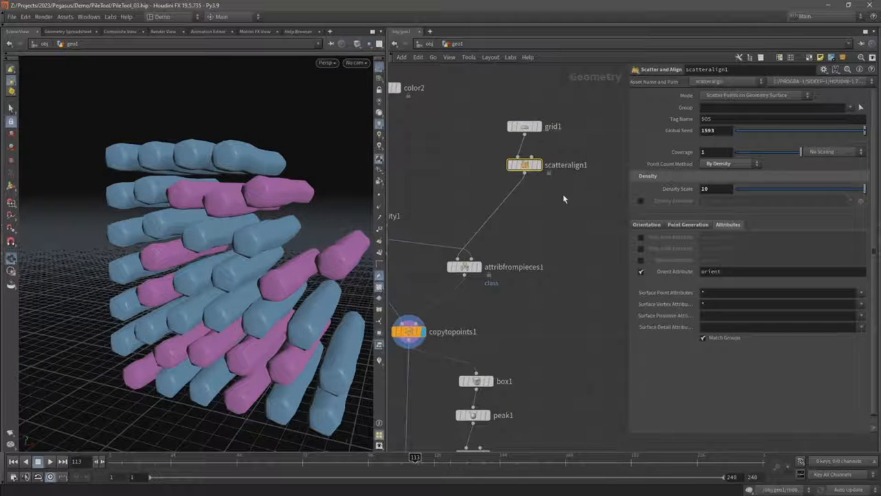
click(647, 225)
scroll(665, 261, down, 1)
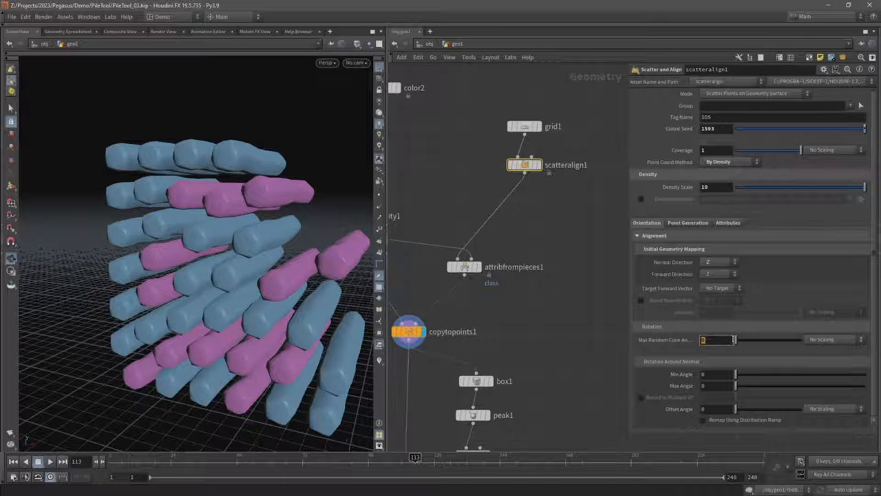
drag(734, 339, 739, 340)
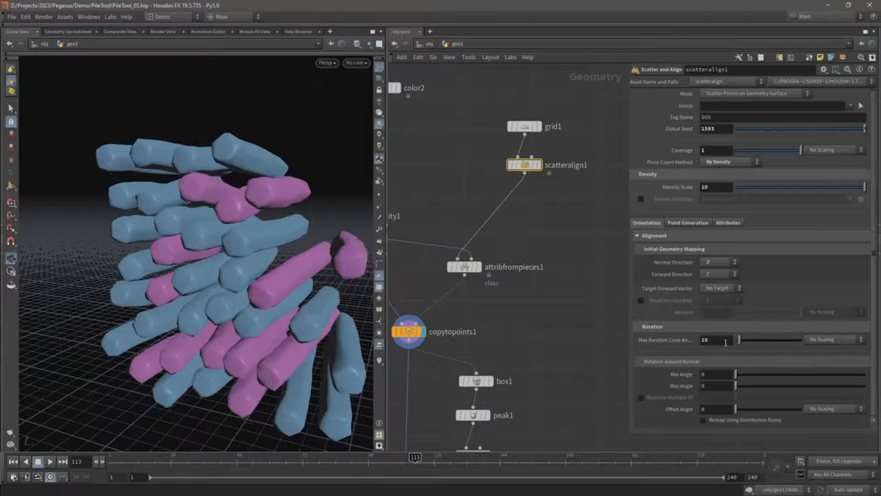
drag(735, 386, 864, 385)
drag(263, 254, 166, 225)
drag(235, 251, 148, 278)
- Display scatteralign1 and show the point normals in the viewport to examine the scattered points' directions
click(539, 167)
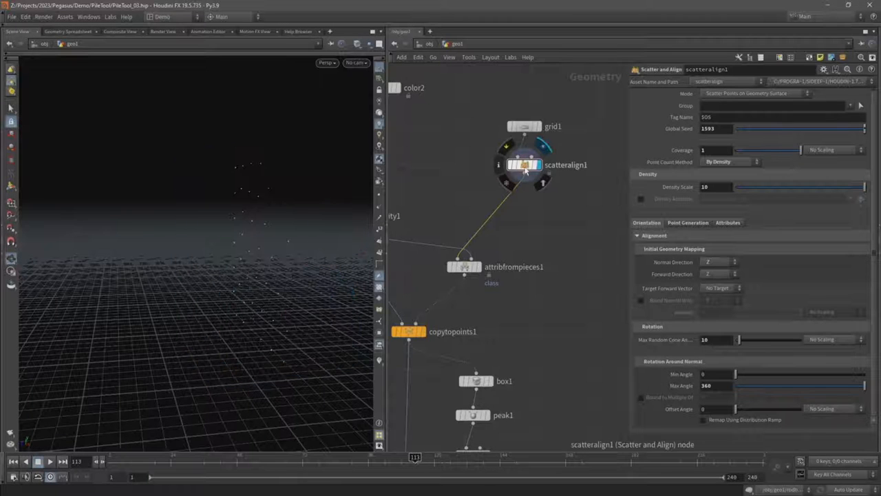
scroll(520, 166, up, 4)
middle_drag(438, 196, 409, 217)
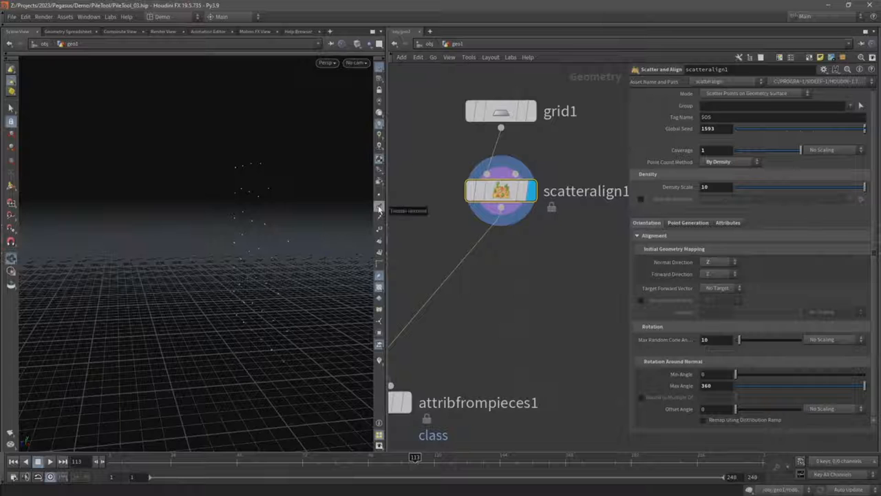
drag(355, 211, 108, 252)
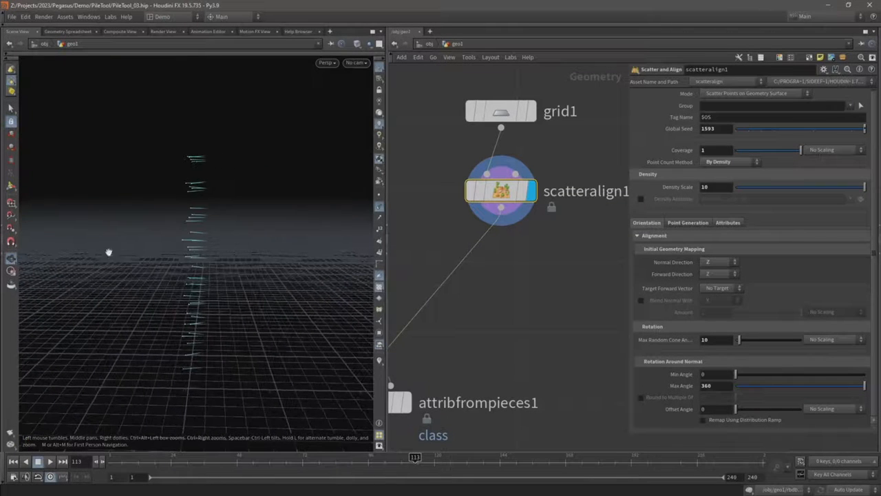
drag(198, 258, 203, 258)
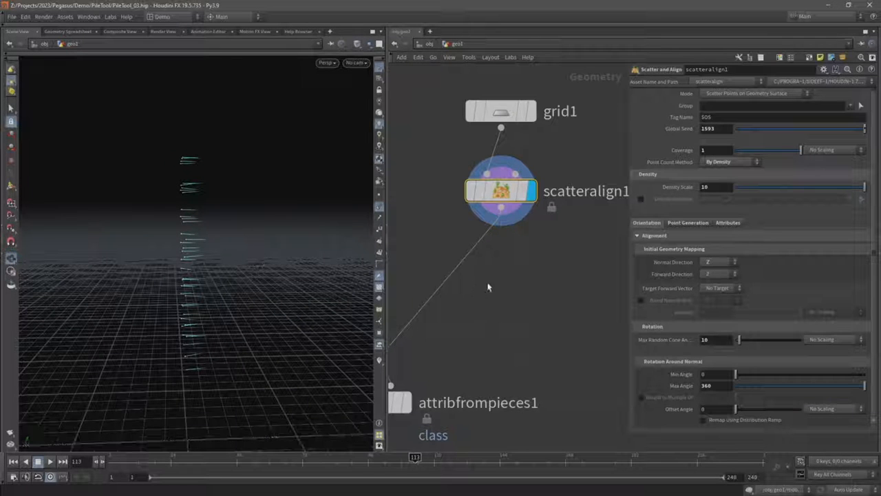
- Insert an Attribute Randomize node on the wire between scatteralign1 and attribfrompieces1
key(Tab)
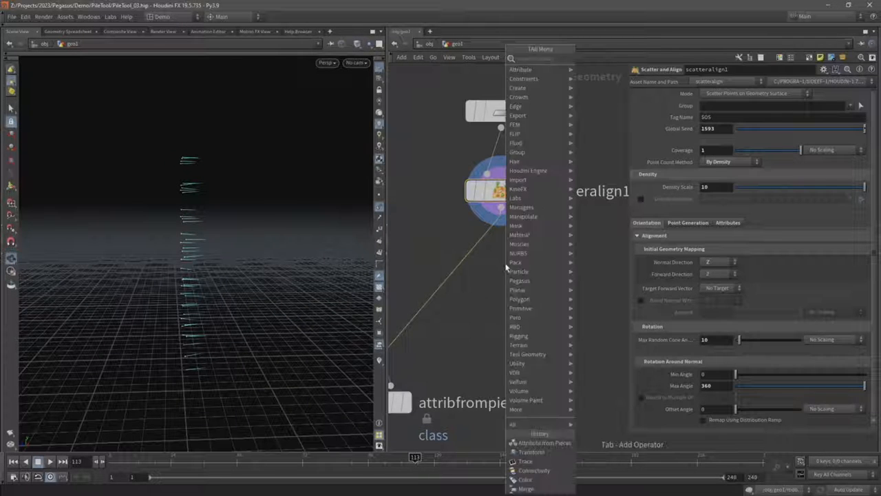
text(at)
text( ran)
key(Return)
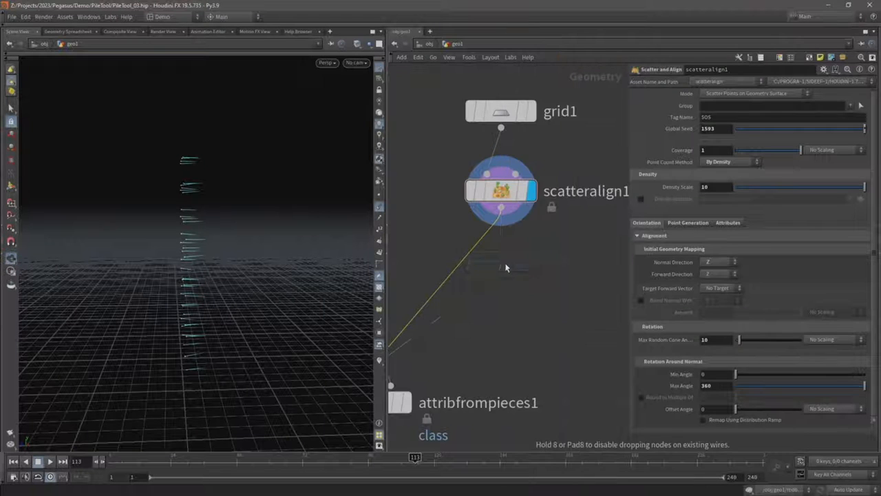
click(506, 267)
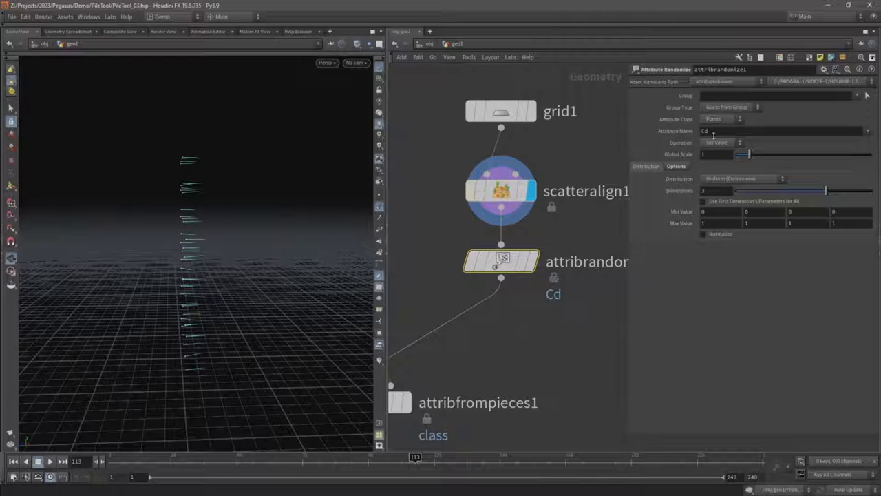
- Set the Attribute Randomize node's attribute name to N, its operation to Multiply and its distribution to Two Values
click(773, 134)
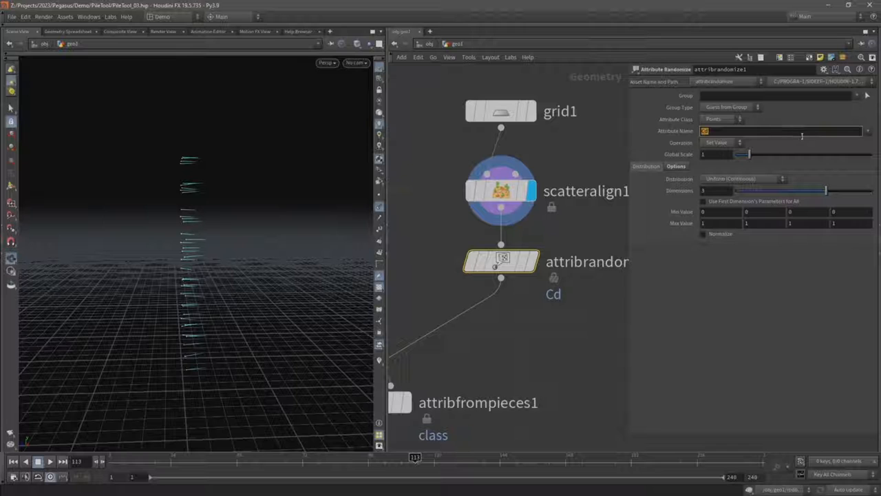
text(N)
key(Return)
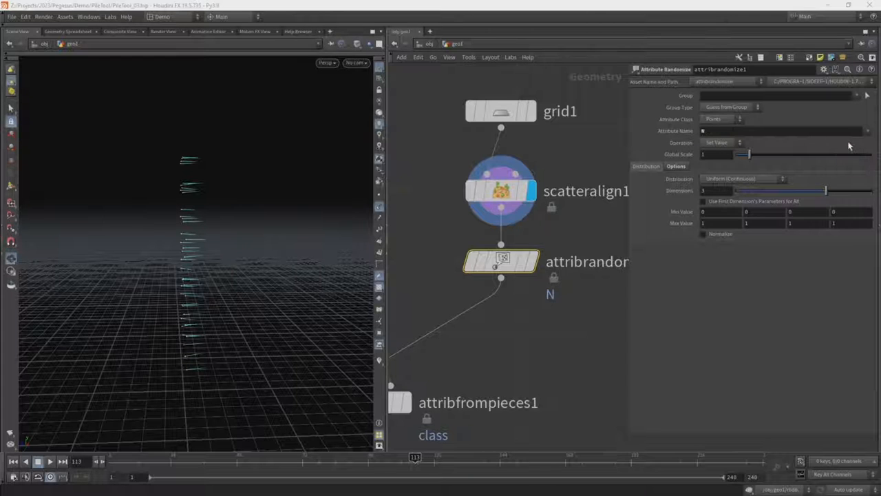
click(721, 144)
click(714, 188)
click(722, 181)
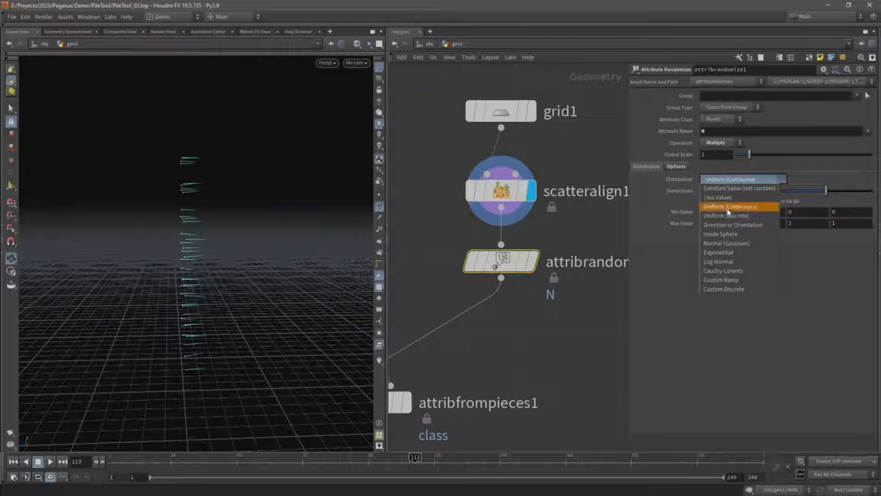
click(717, 198)
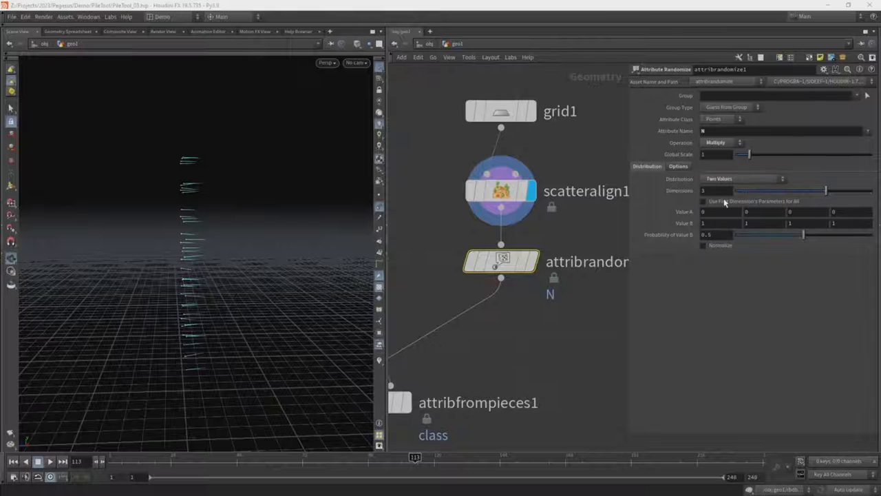
- Display attribrandomize1 and set the first three components of its Value A to -1
click(530, 260)
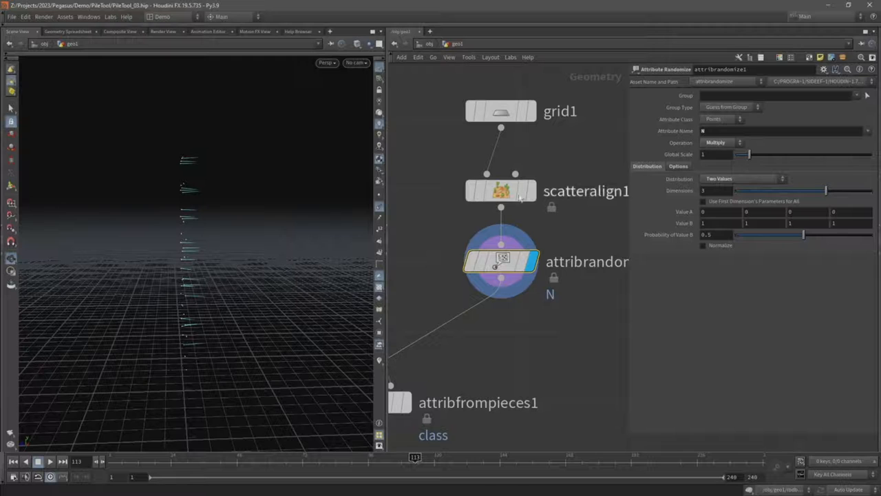
drag(207, 241, 176, 239)
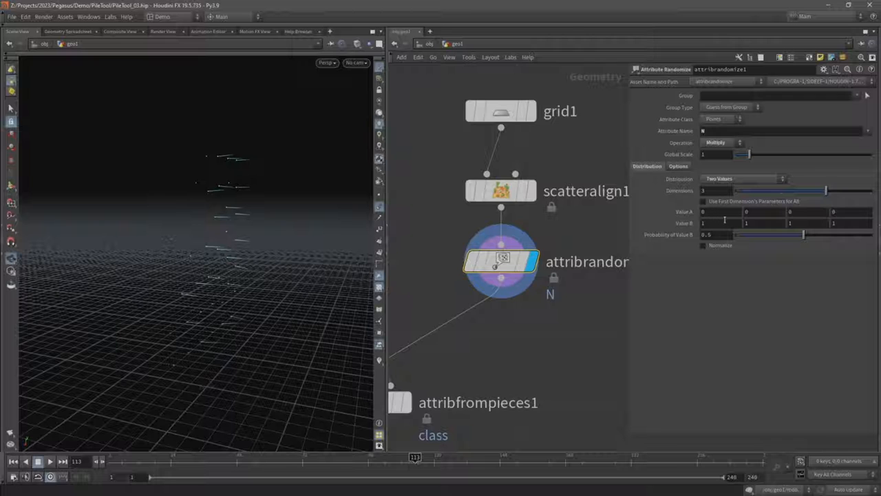
drag(686, 215, 678, 218)
text(-1)
drag(753, 212, 729, 218)
text(-1)
key(Tab)
text(-1)
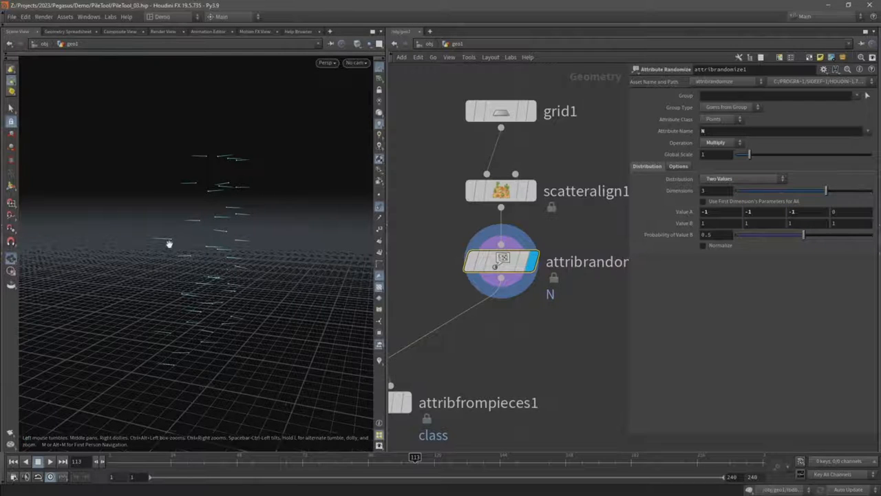
drag(168, 243, 184, 245)
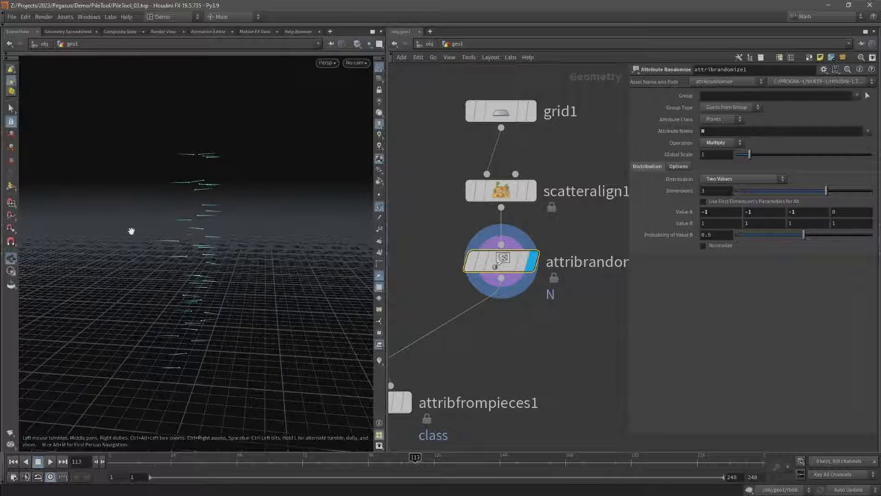
- Hide the point normals in the viewport and display copytopoints1 to view the copied logs
click(378, 208)
middle_drag(421, 295, 489, 177)
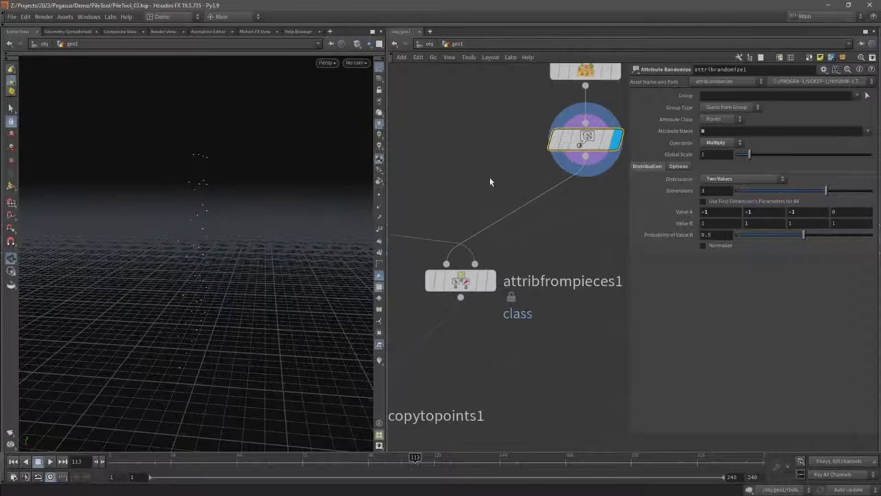
scroll(446, 378, down, 4)
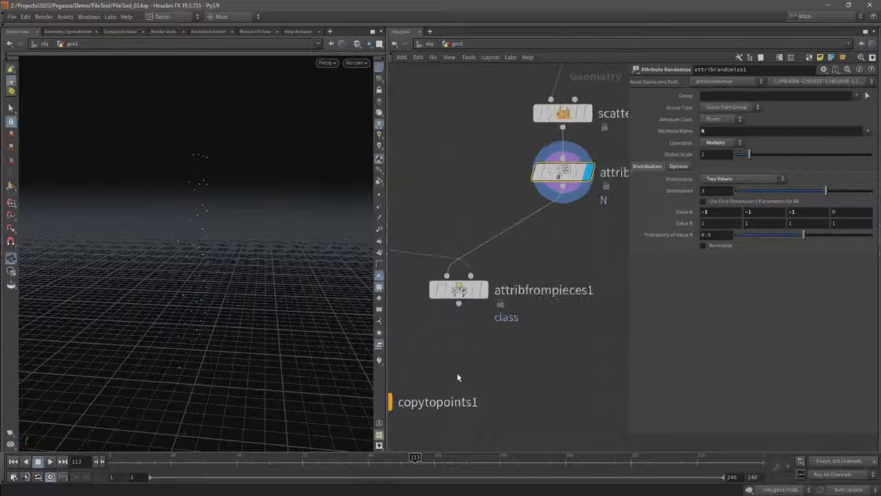
click(407, 392)
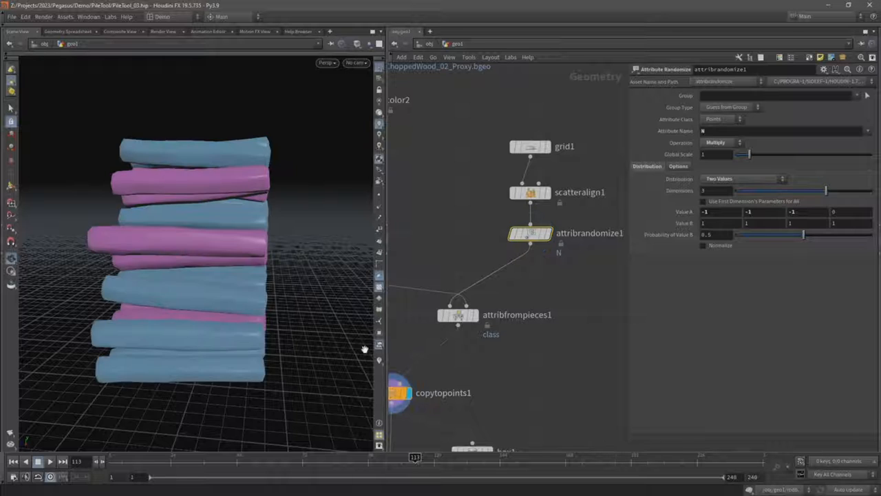
scroll(273, 305, down, 3)
drag(226, 279, 289, 283)
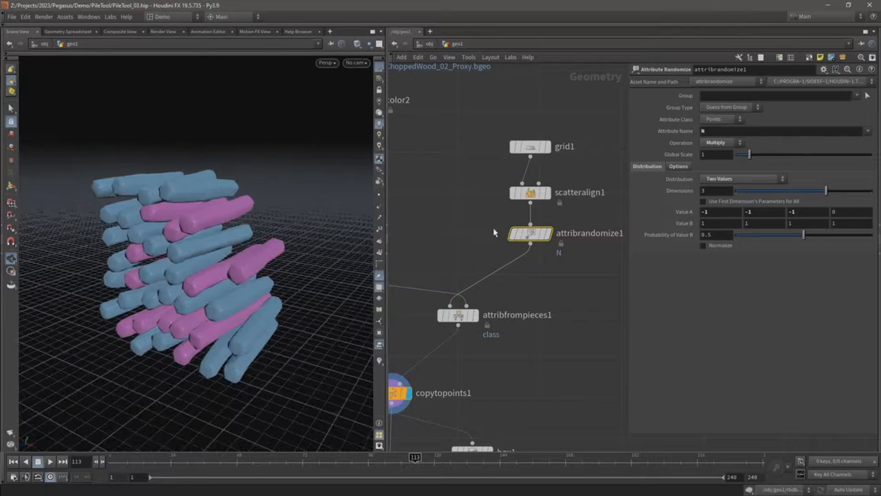
- Toggle the bypass of attribrandomize1 on and off to compare the log orientations
drag(486, 221, 609, 264)
middle_drag(558, 254, 526, 250)
mouse_move(487, 227)
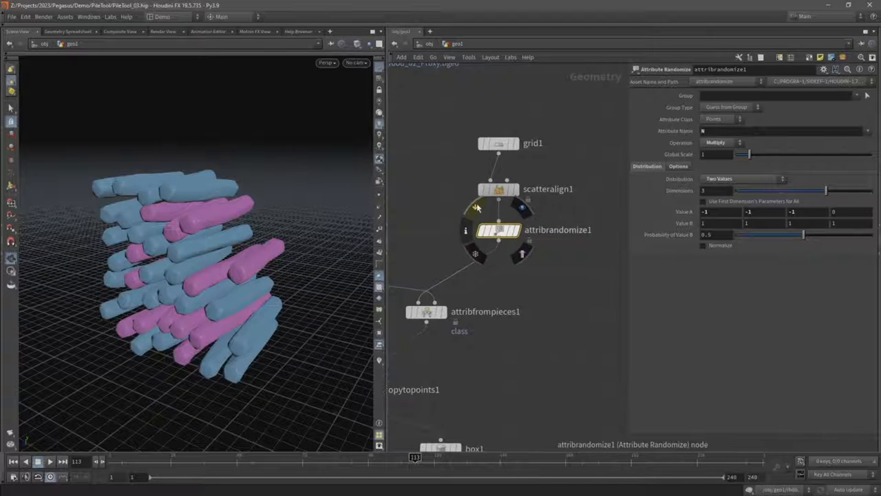
click(477, 207)
click(477, 207)
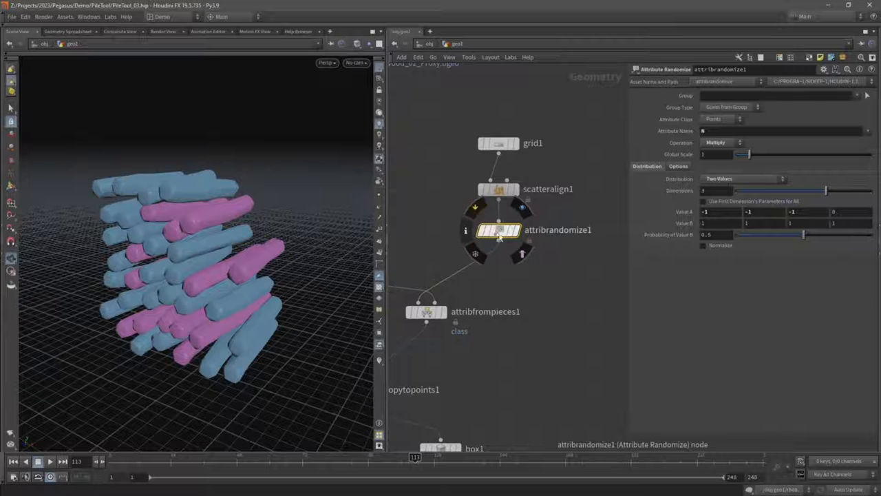
- Select copytopoints1 and examine the copied logs from another angle
middle_drag(476, 350, 537, 316)
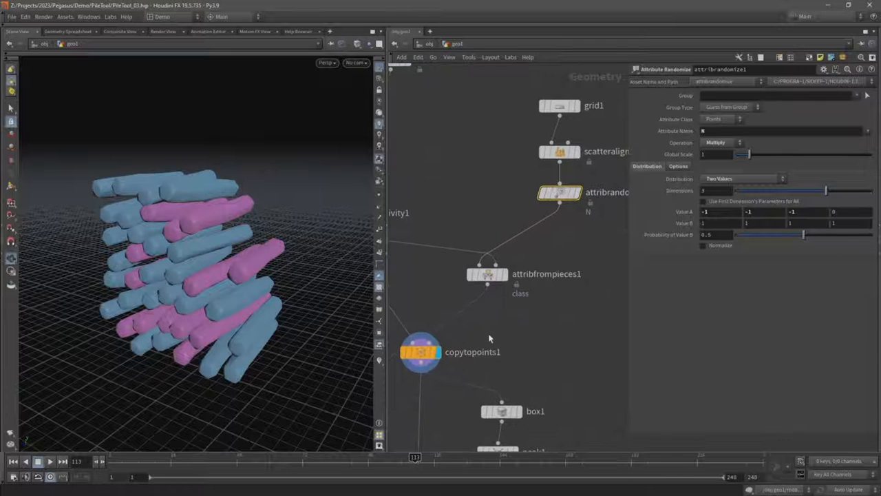
click(411, 354)
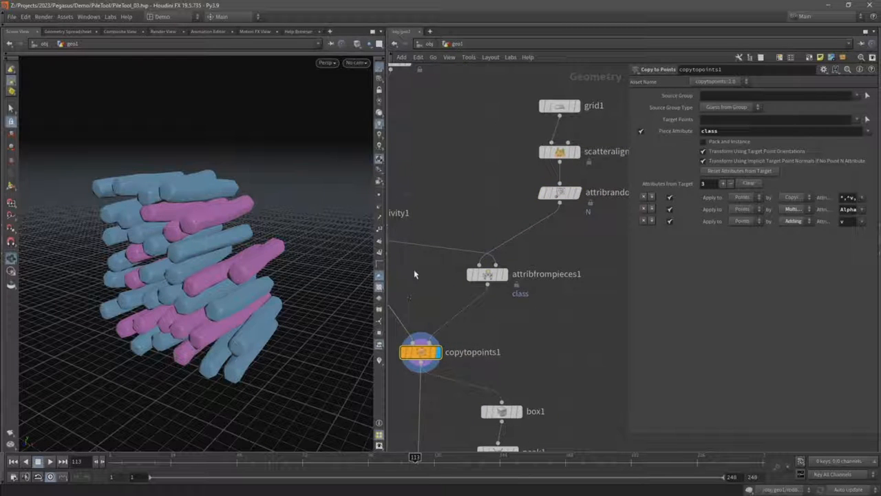
drag(261, 277, 227, 274)
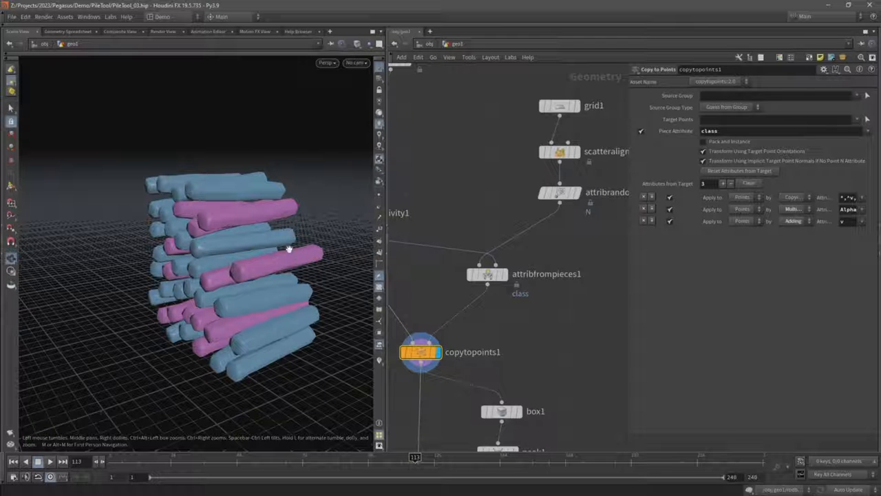
middle_drag(463, 203, 449, 183)
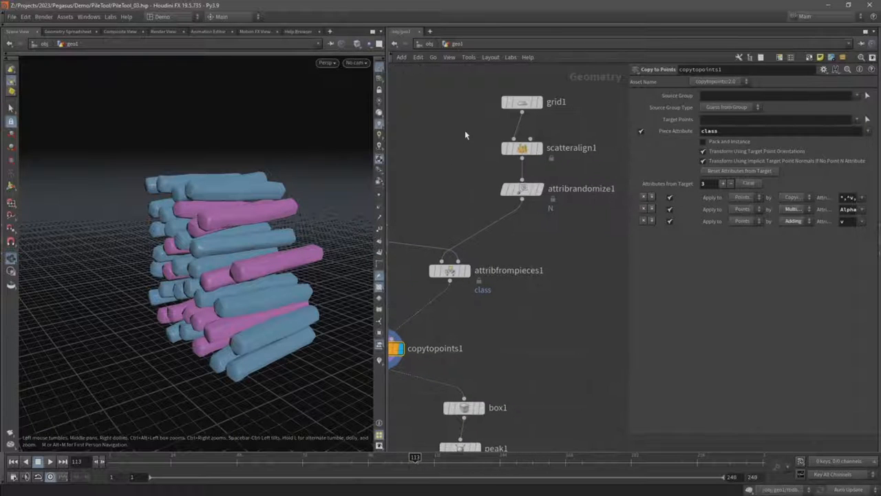
- Turn off the Orient Attribute on scatteralign1 and set its Max Angle around the normal to 0
drag(465, 130, 565, 168)
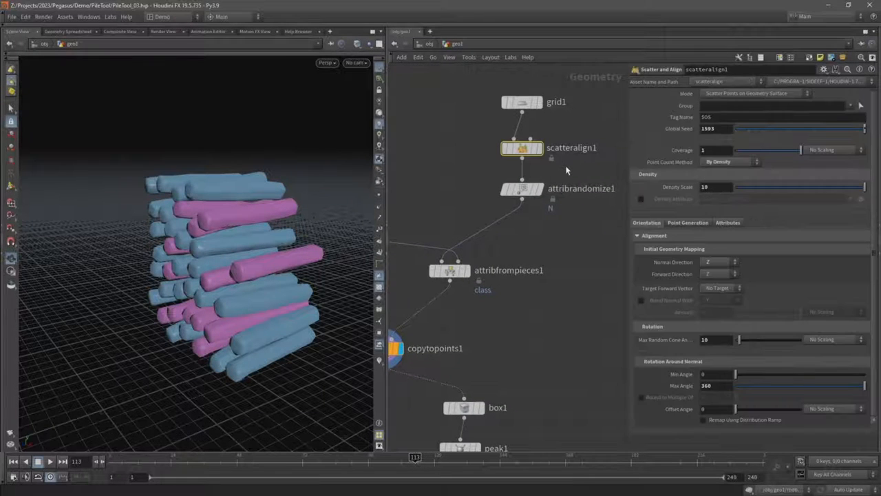
click(728, 222)
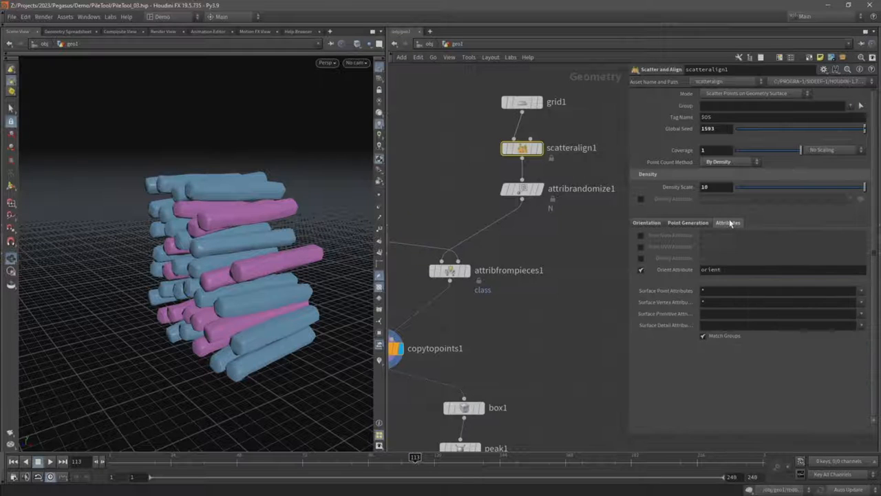
double_click(733, 269)
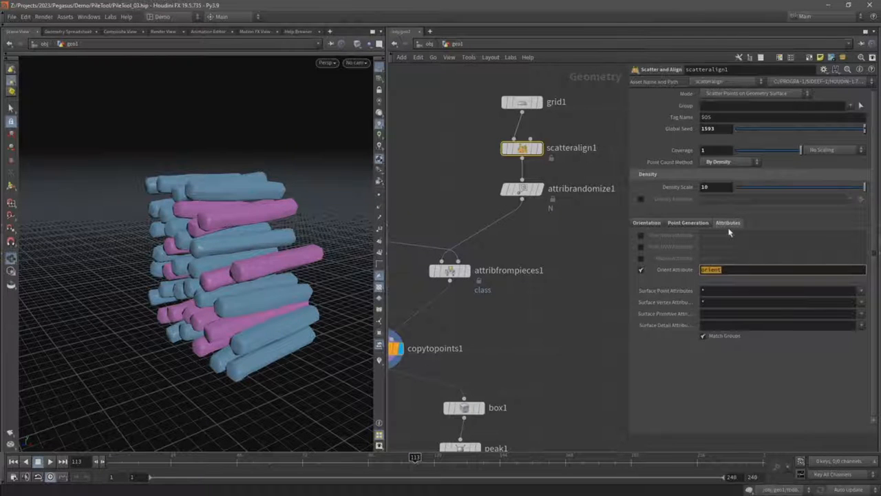
click(642, 272)
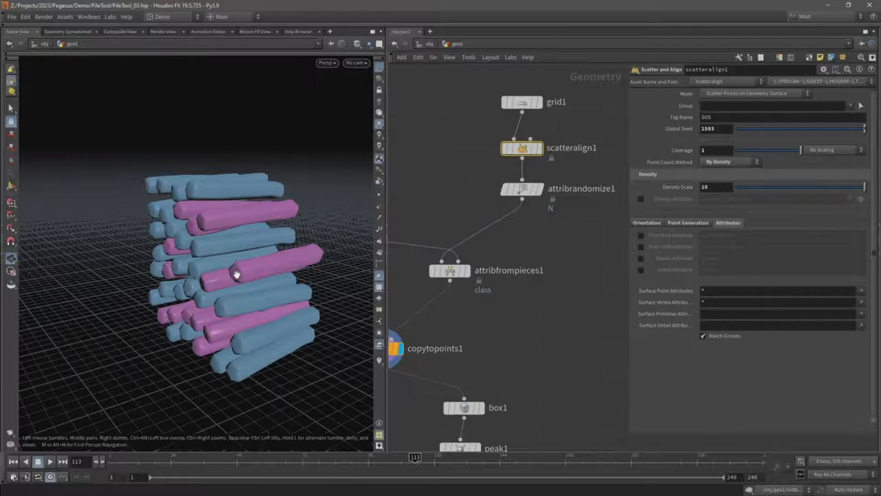
drag(236, 275, 308, 255)
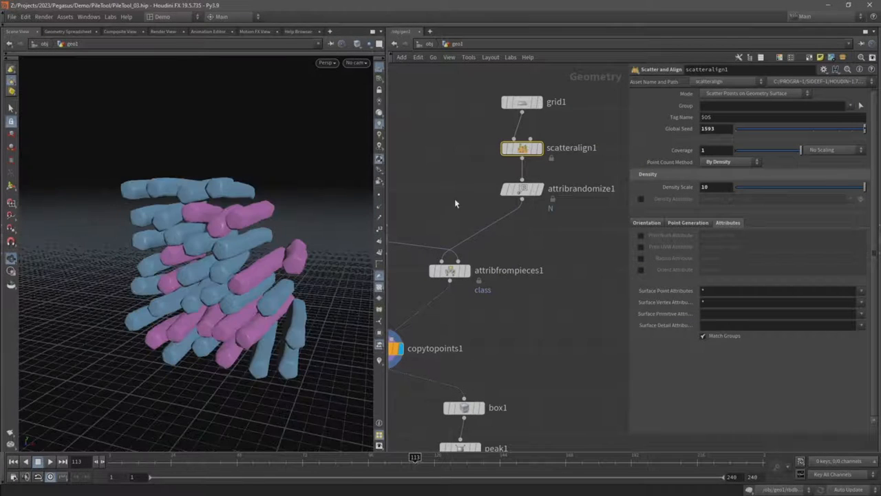
click(542, 194)
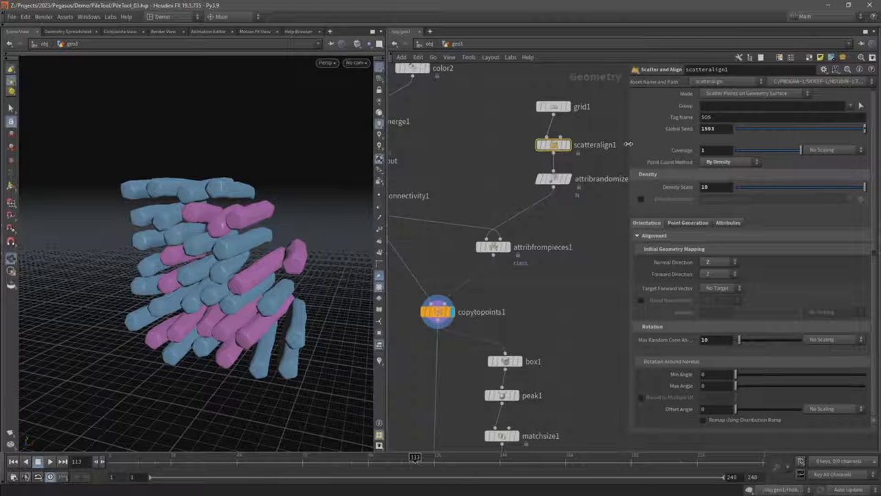
- Select connectivity1 and review its connectivity type and class attribute settings
drag(627, 144, 632, 144)
middle_drag(425, 163, 495, 182)
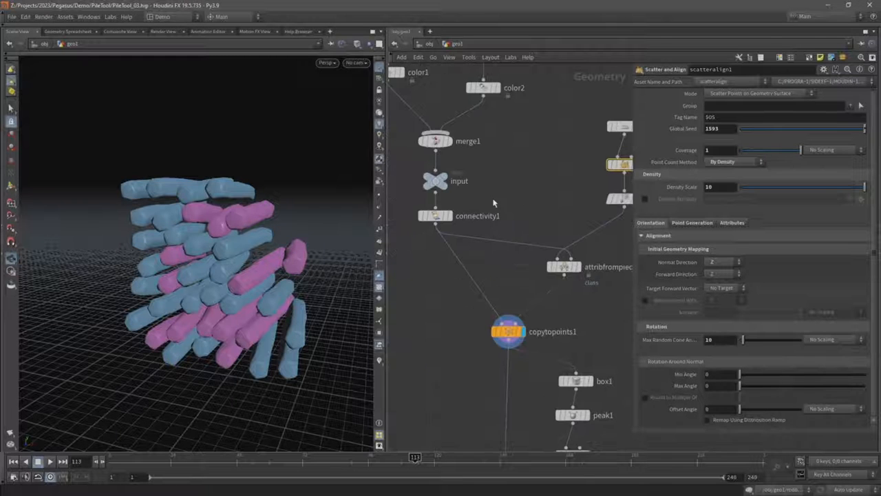
click(435, 216)
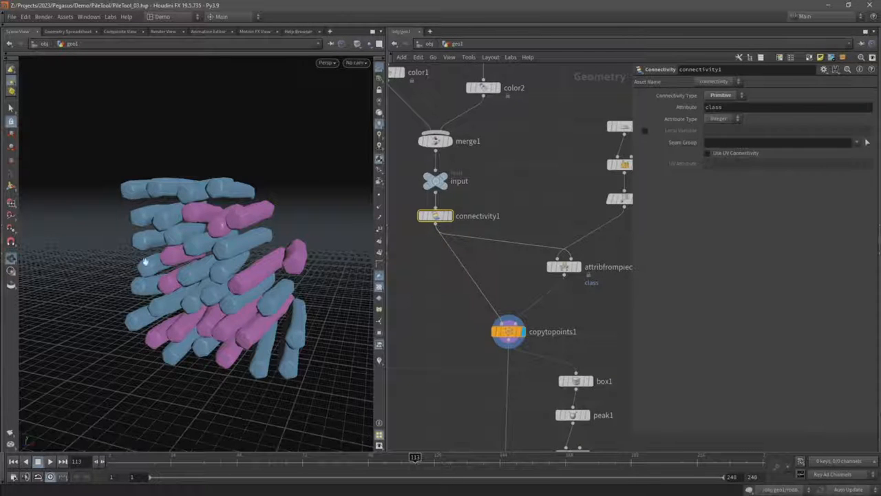
- Paste a File node loading $HIP/geo/ChoppedWood_Bound_01_Proxy.bgeo above grid1 and inspect the bundled wood model
scroll(576, 184, down, 8)
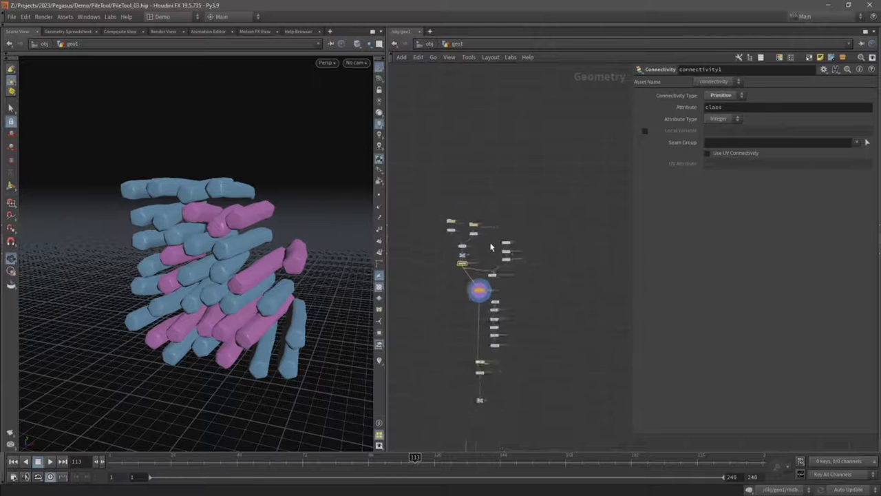
scroll(472, 177, up, 8)
key(ctrl+v)
click(591, 190)
middle_drag(581, 131, 559, 117)
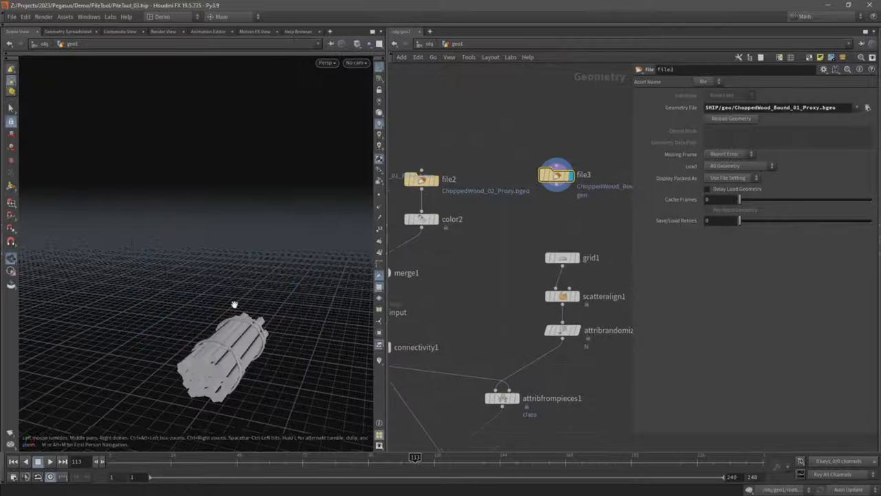
right_drag(234, 305, 221, 371)
drag(222, 370, 234, 298)
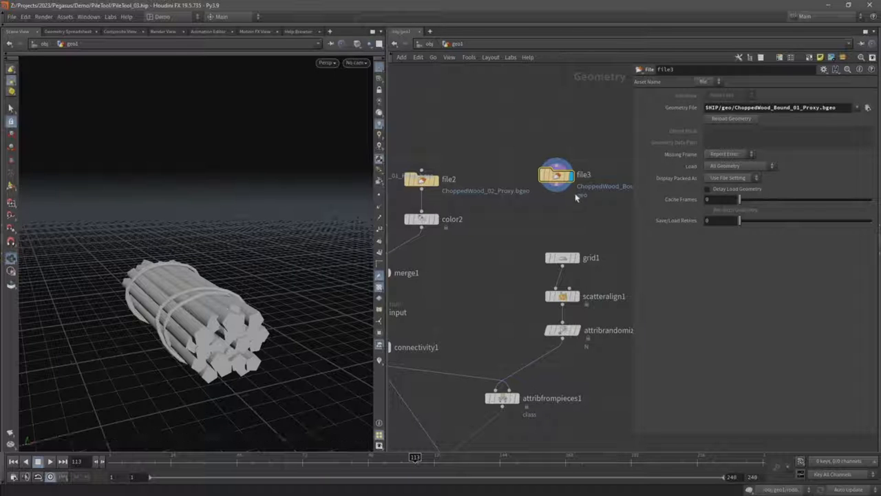
- Append a Color node to file3, set its color to 0.512, 1, 0.226 and display it
click(556, 185)
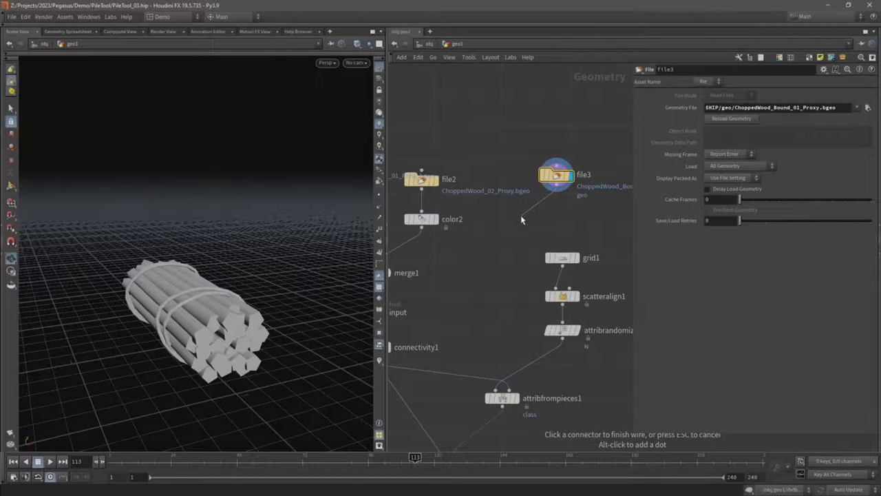
click(520, 215)
text(color)
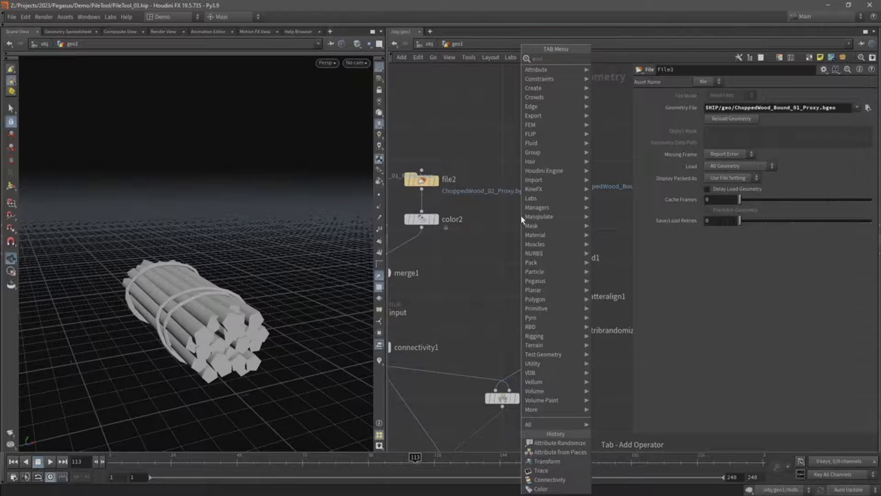
key(Return)
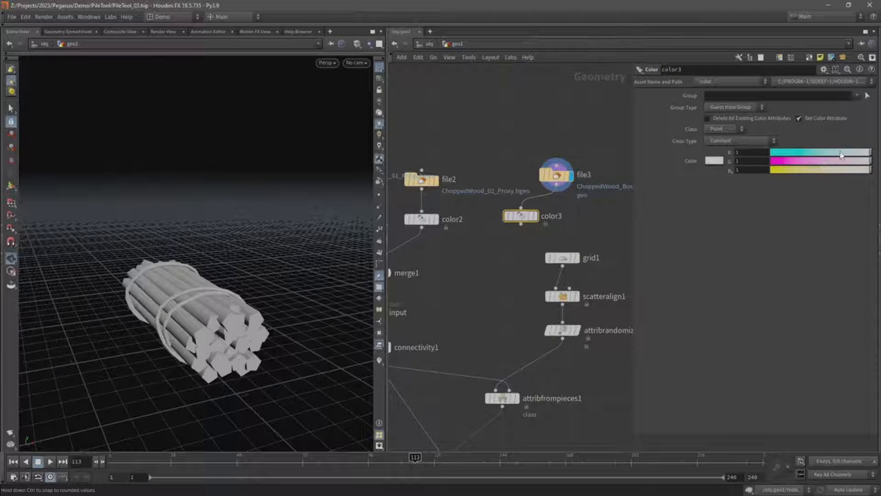
drag(842, 153, 794, 170)
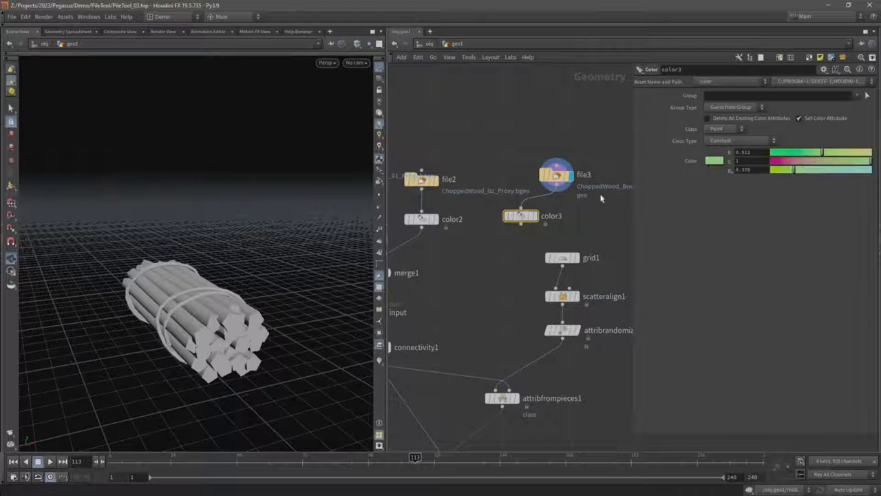
click(537, 215)
- Connect color3 to merge1 and display copytopoints1 to view the copied pieces
middle_drag(471, 254, 547, 207)
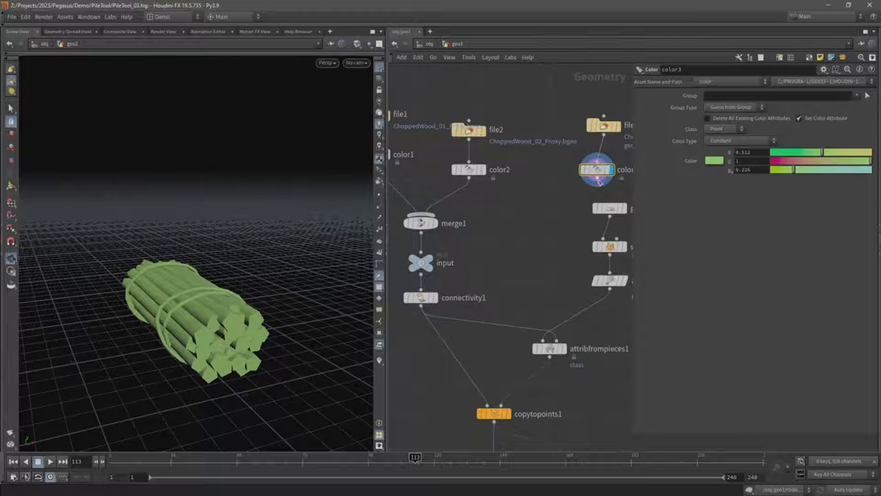
middle_drag(473, 375, 473, 291)
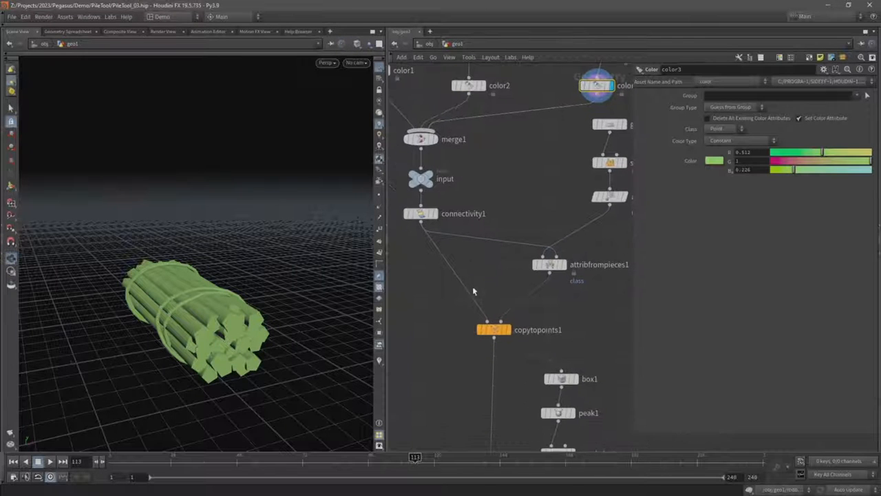
click(508, 330)
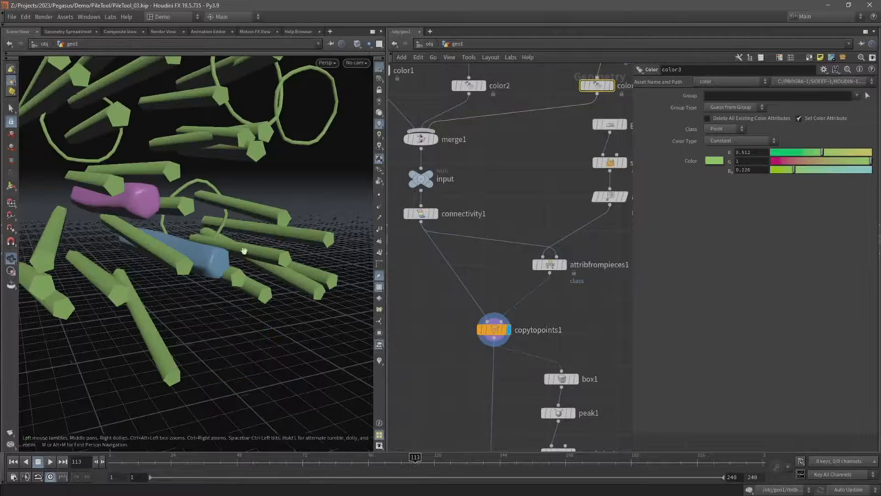
scroll(243, 251, down, 6)
middle_drag(529, 192, 527, 236)
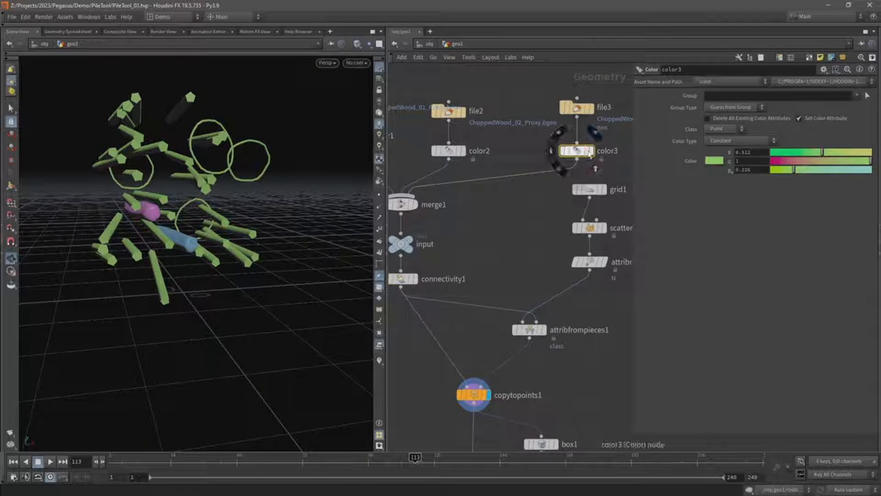
- Compare the intact bundle from color3 with the copied pieces from copytopoints1
click(589, 152)
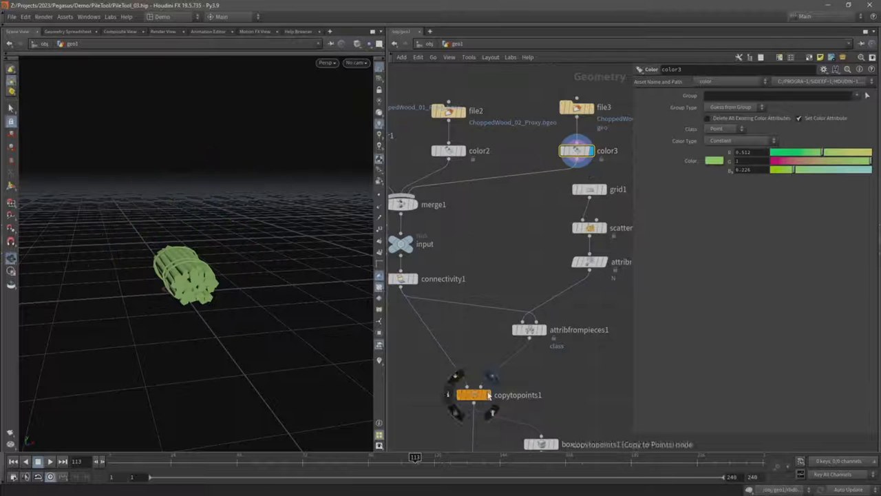
click(488, 395)
middle_drag(466, 255, 504, 254)
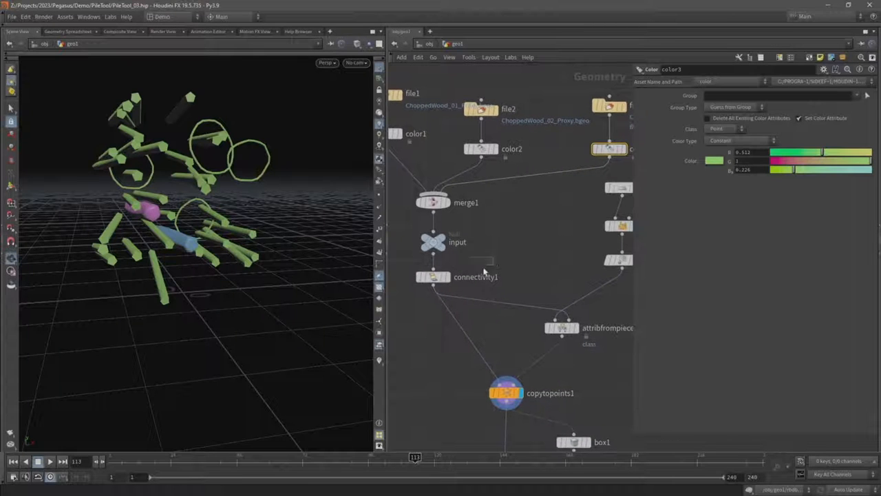
- Show class numbers in the viewport and examine them on connectivity1 and attribfrompieces1
drag(484, 272, 410, 297)
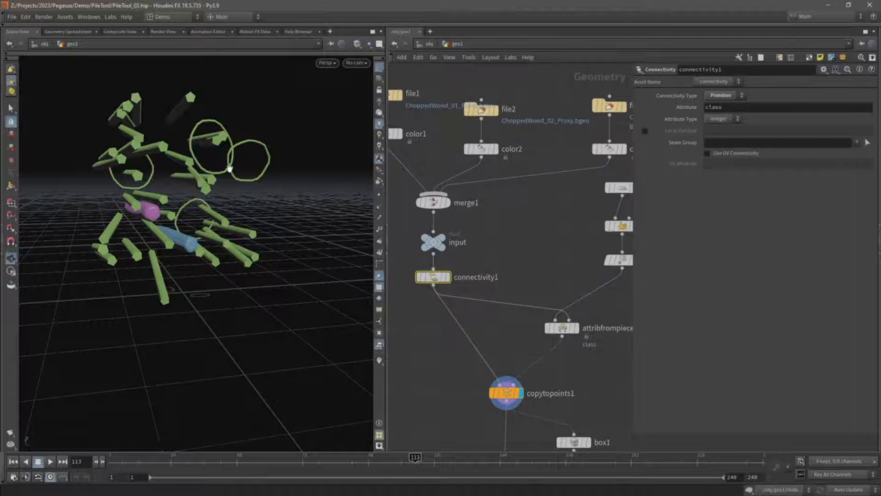
click(448, 277)
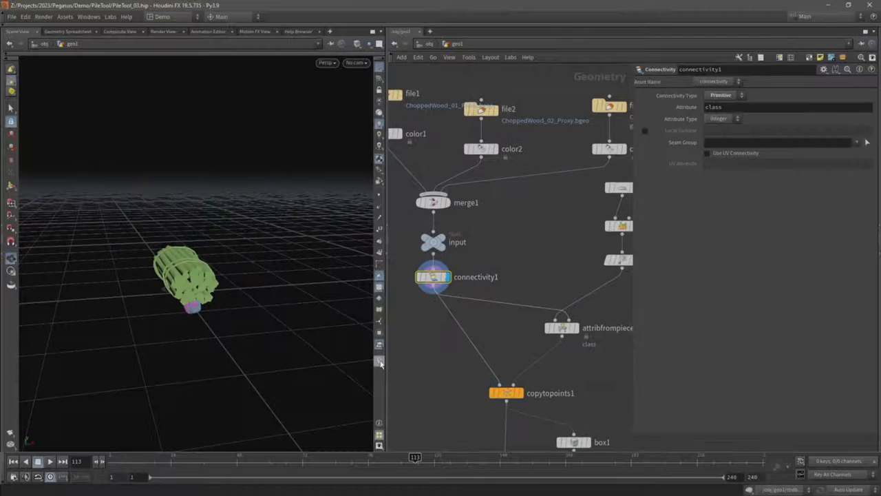
scroll(190, 296, up, 5)
click(576, 328)
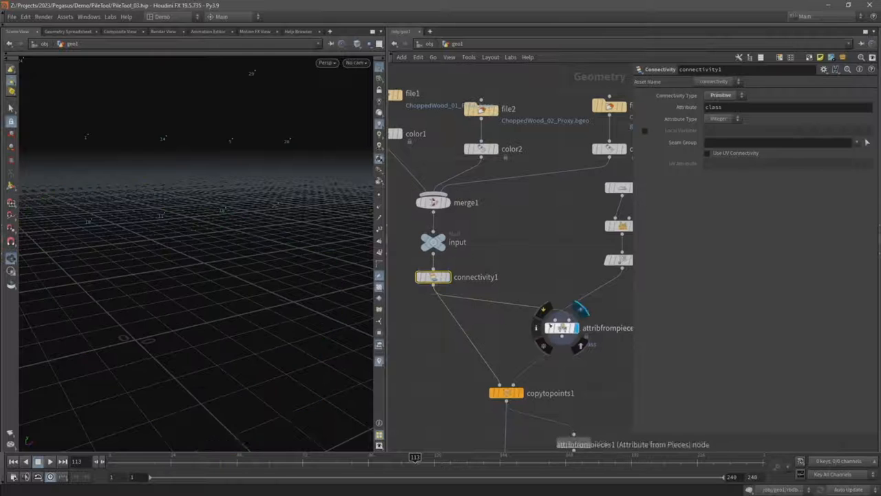
mouse_move(197, 178)
mouse_down()
mouse_move(230, 170)
mouse_move(305, 301)
mouse_move(222, 173)
mouse_move(232, 165)
mouse_move(228, 204)
mouse_move(191, 181)
mouse_up()
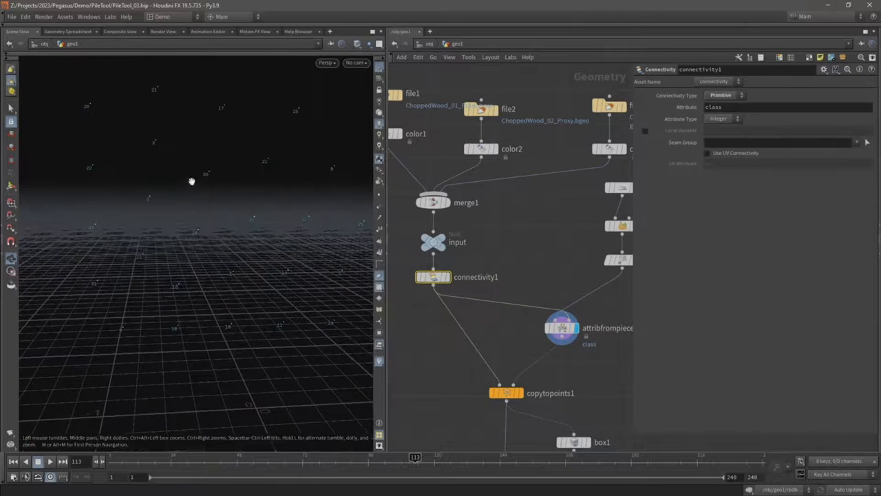
- Display copytopoints1, examine the class numbers on the copied pieces, and hide the numbers again
click(522, 393)
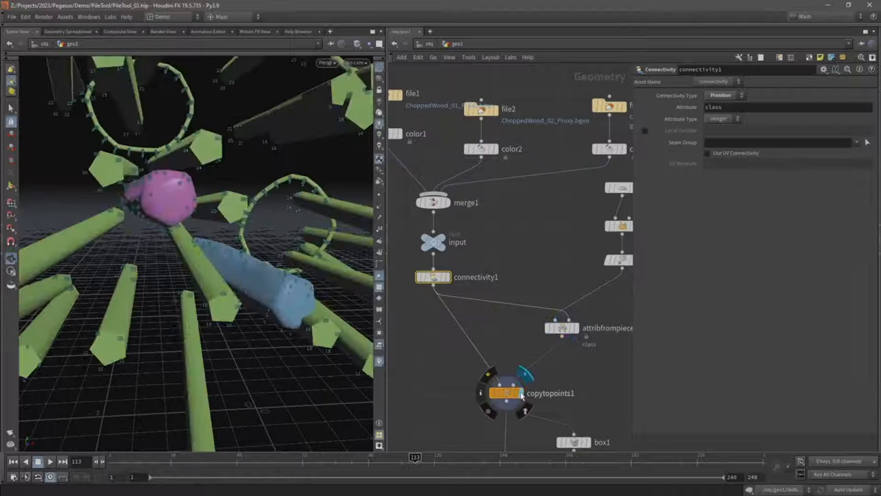
scroll(297, 323, down, 10)
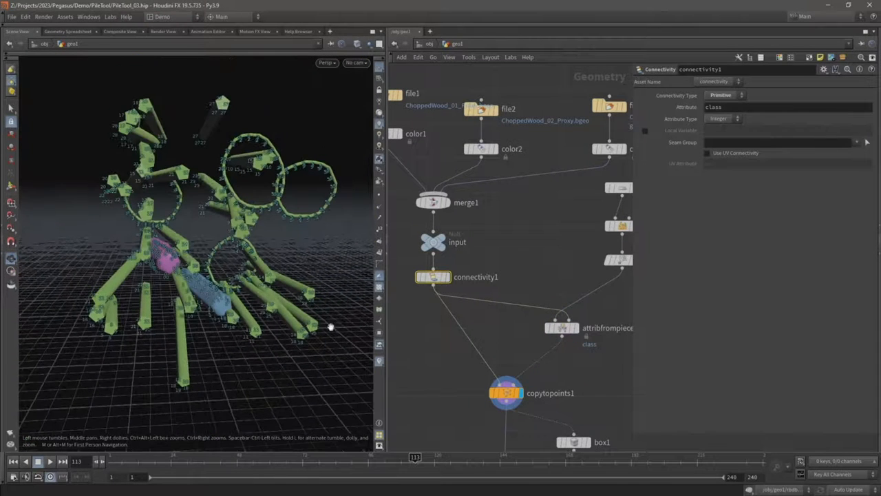
click(377, 365)
drag(254, 227, 245, 258)
- Lay out the file, color and merge1 nodes, move them upward, and reposition the input null beneath merge1
scroll(527, 210, down, 3)
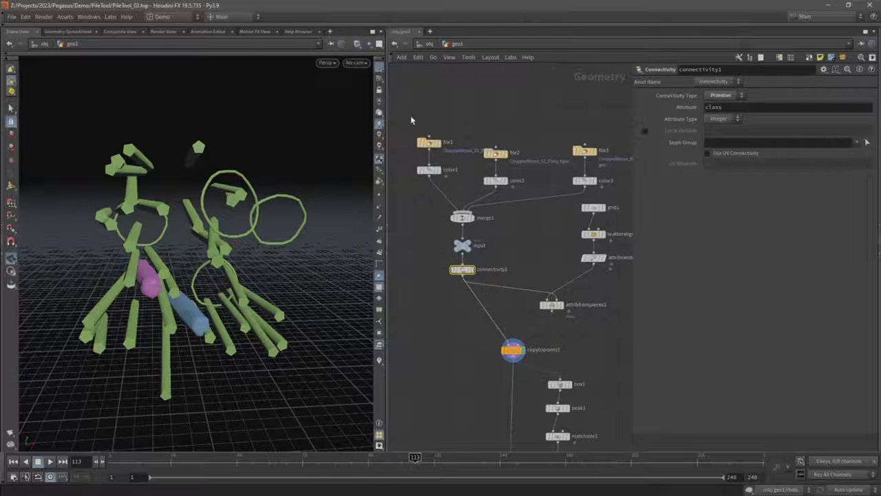
drag(410, 113, 576, 234)
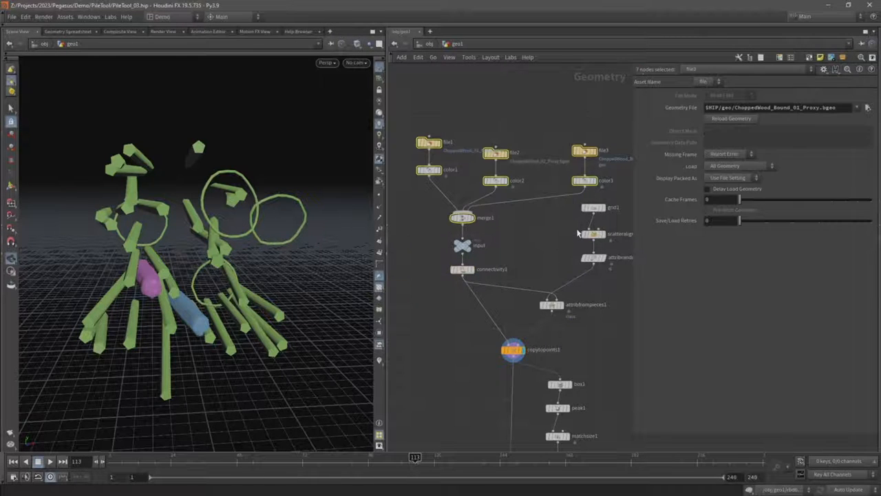
key(l)
drag(517, 201, 463, 139)
drag(461, 245, 464, 200)
middle_drag(484, 171, 498, 185)
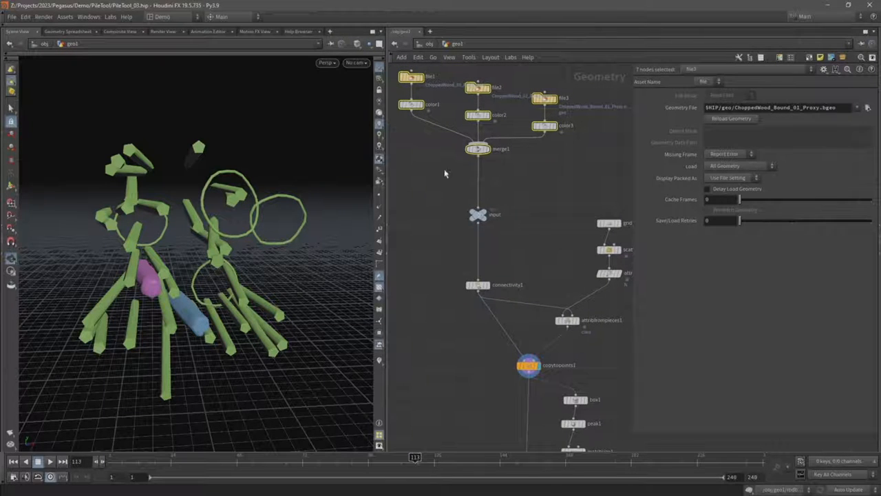
- Insert a Name node between color1 and merge1 and align it below color1
middle_drag(444, 174, 473, 242)
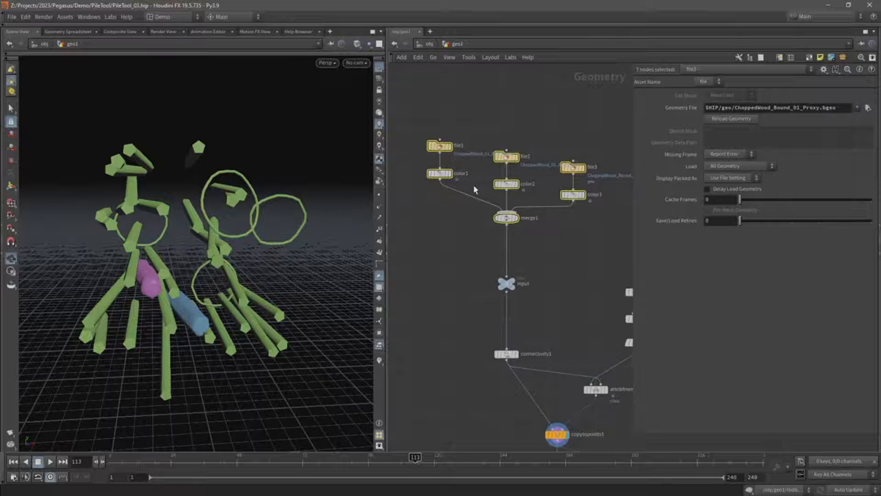
click(435, 198)
scroll(435, 198, up, 3)
key(Tab)
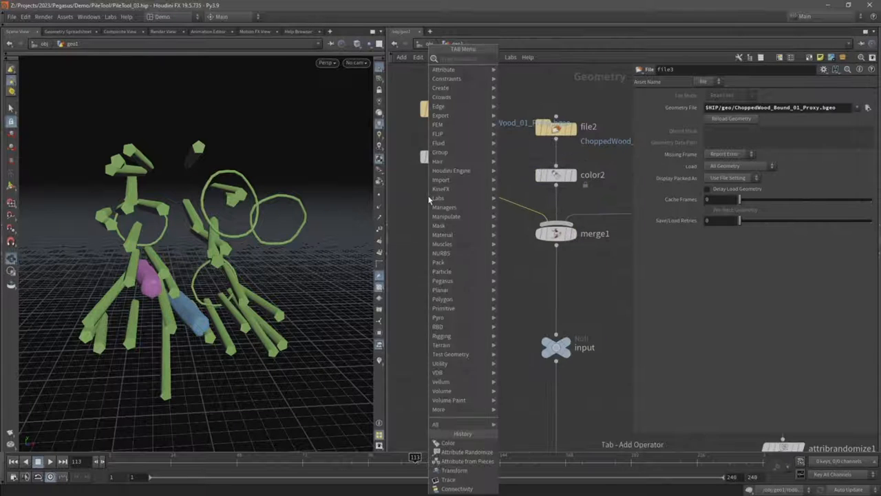
text(name)
key(Return)
click(428, 198)
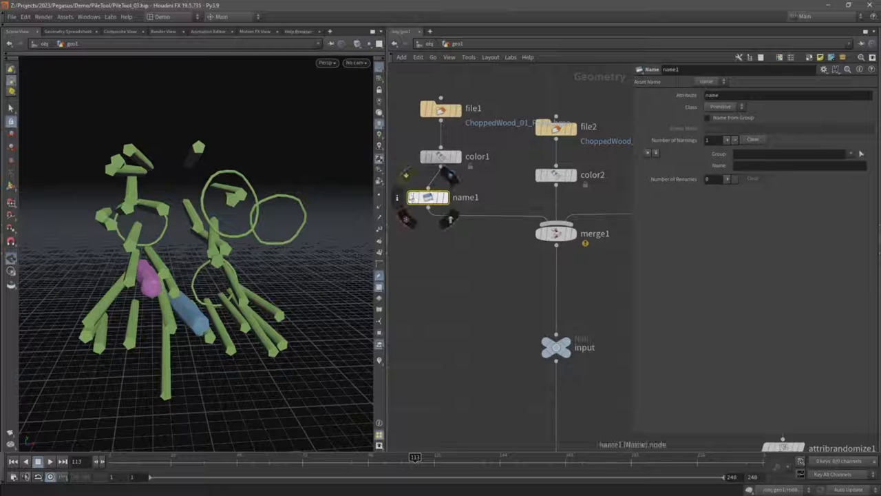
drag(434, 198, 440, 203)
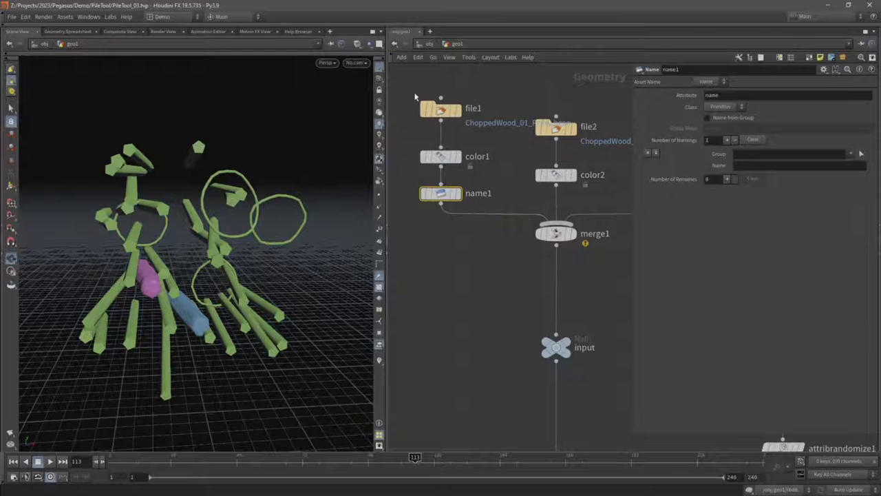
- Open the Geometry Spreadsheet to examine the name attribute on name1's primitives
click(77, 32)
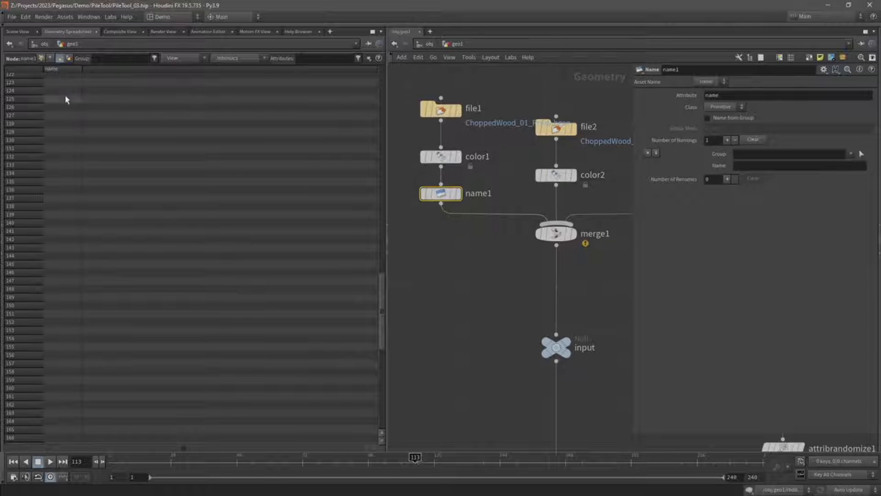
- Set name1's naming value to woodenlog_01, check it in the Geometry Spreadsheet, and return to the Scene View
click(755, 166)
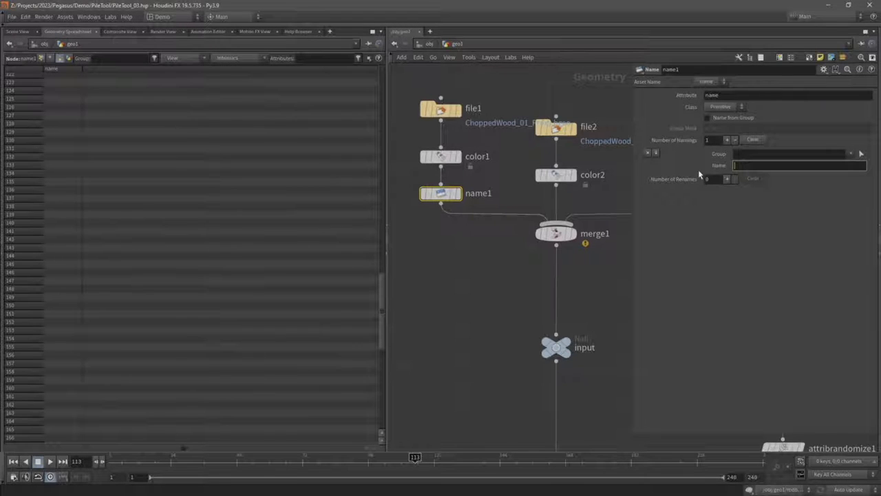
text(woodenlog_01)
key(Return)
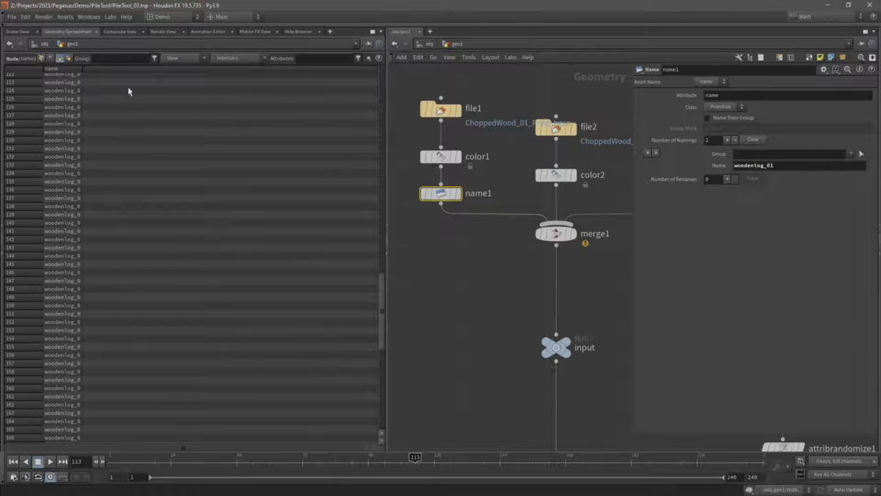
drag(81, 66, 99, 69)
click(17, 31)
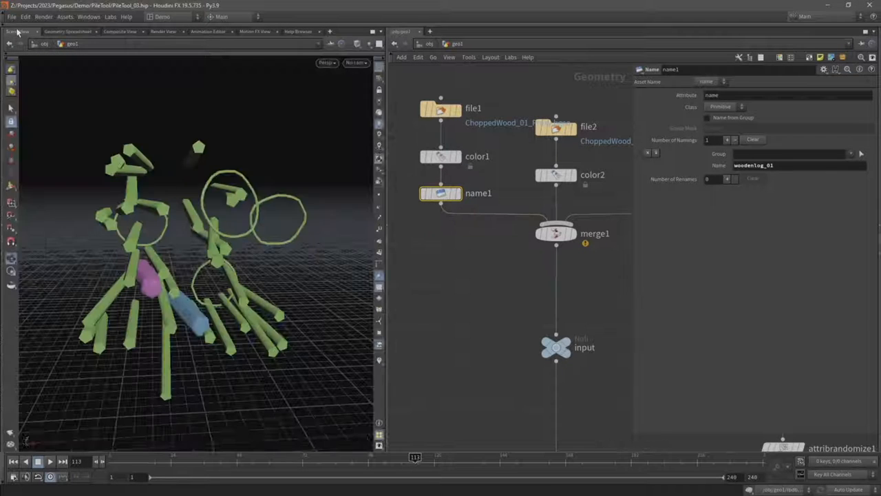
- Duplicate name1 onto the wire between color2 and merge1 and set the copy's name to woodenlog_02
alt+drag(454, 194, 564, 212)
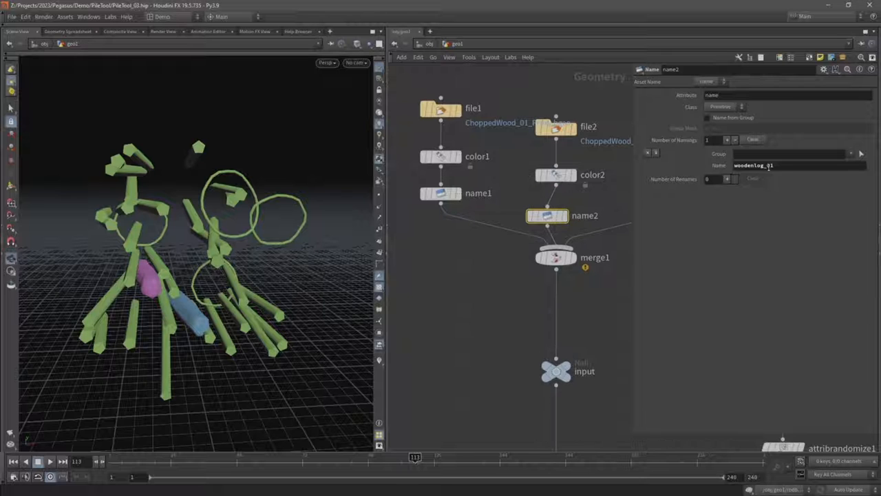
double_click(752, 166)
text(woodenlog_02)
key(Return)
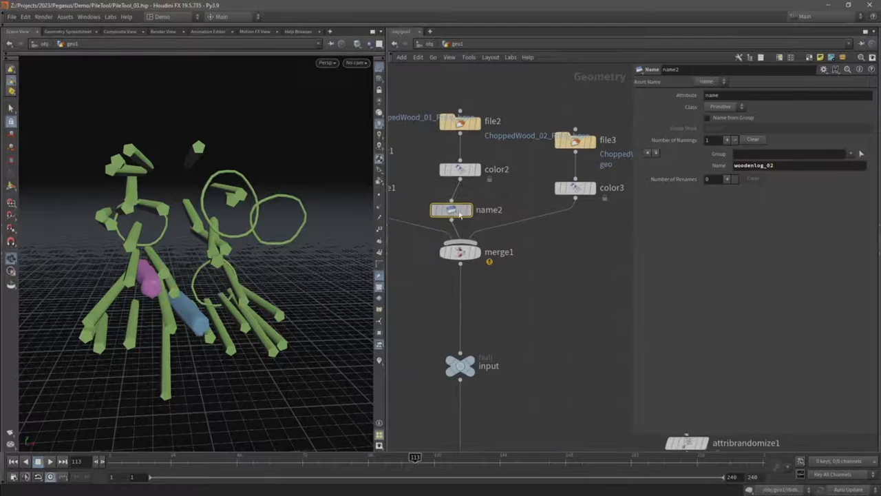
- Duplicate name2 onto the wire between color3 and merge1 and set the copy's name to woodenlog_03
alt+drag(459, 214, 562, 229)
click(776, 166)
key(BackSpace)
text(3)
key(Return)
scroll(562, 235, down, 3)
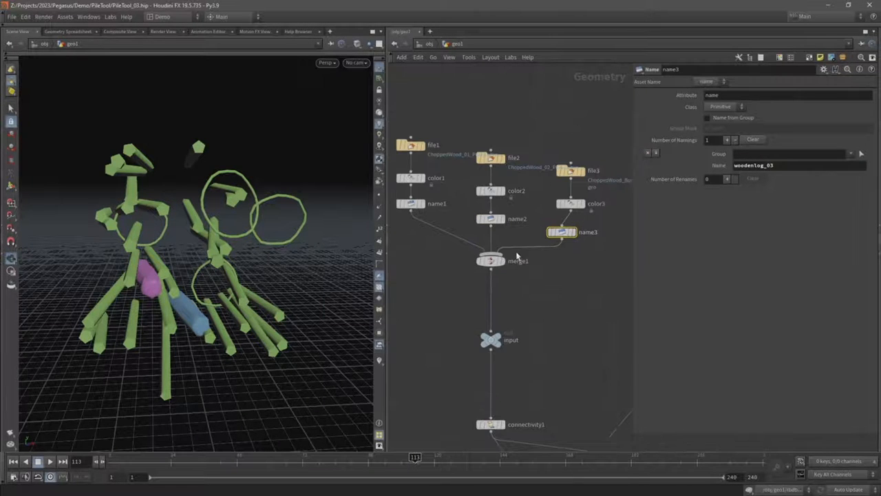
- Display merge1 and add a scene marker visualizer labelled name that shows the name attribute as text
click(504, 261)
middle_drag(511, 296, 518, 251)
alt+drag(150, 331, 183, 329)
alt+middle_drag(183, 329, 177, 271)
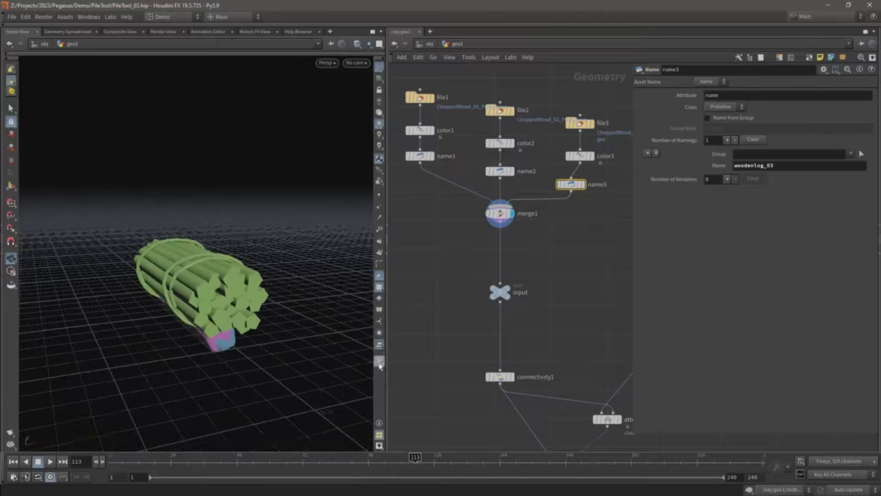
click(379, 361)
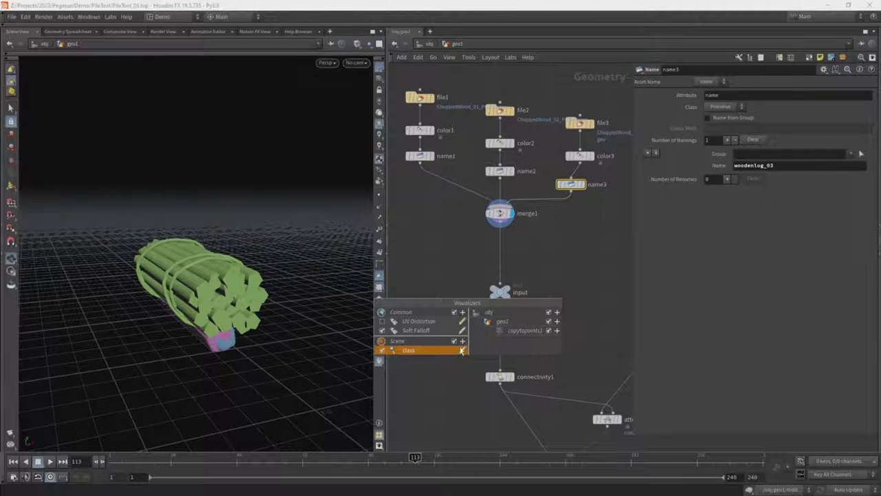
click(462, 341)
click(480, 350)
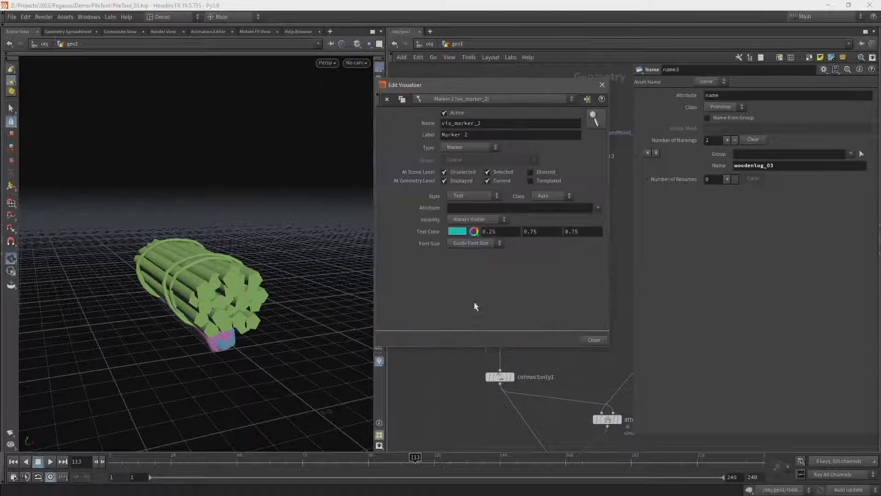
double_click(450, 135)
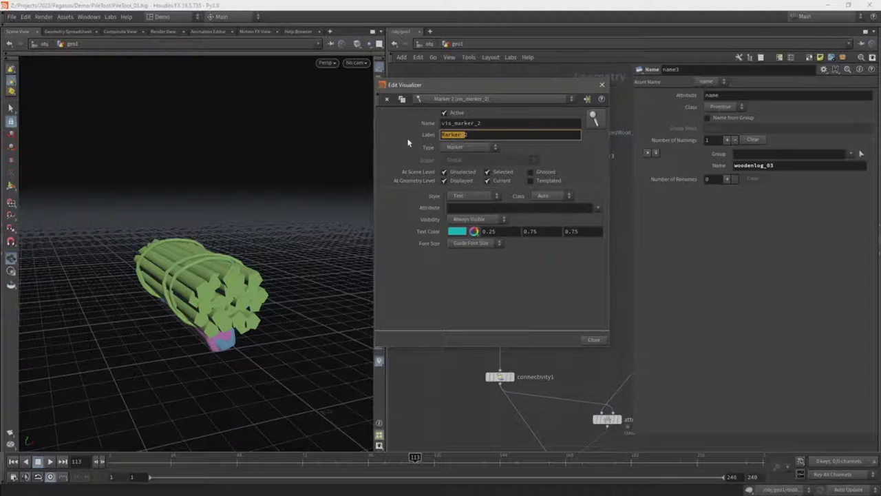
text(name)
click(595, 209)
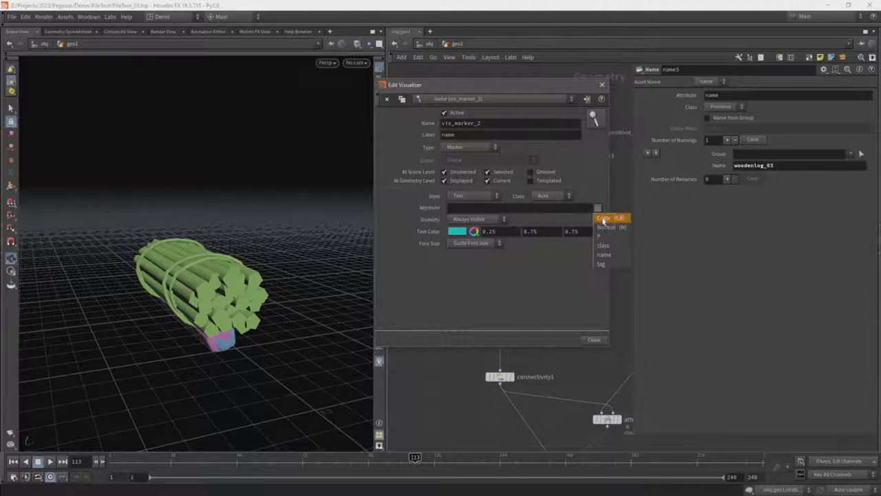
click(606, 256)
- Display name3 with its text labels and change the bundle's name to choopedwood_01
drag(217, 255, 200, 285)
scroll(199, 266, up, 8)
scroll(214, 266, down, 5)
scroll(200, 285, down, 4)
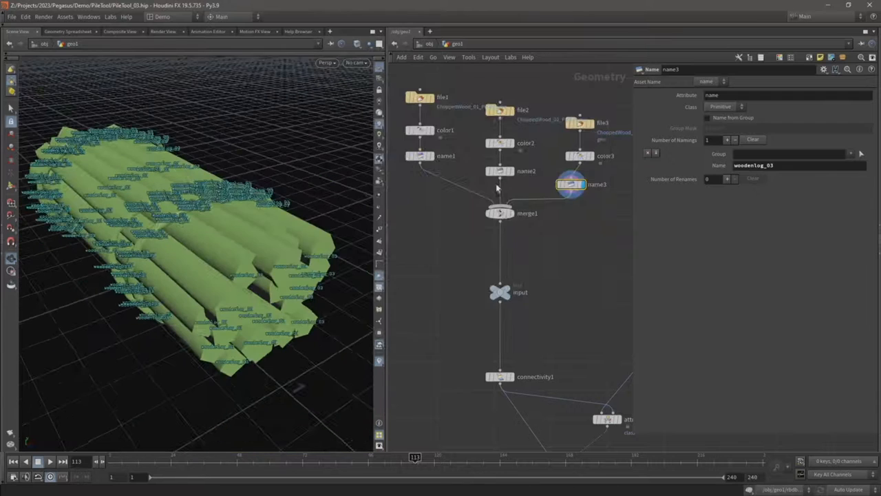
double_click(794, 165)
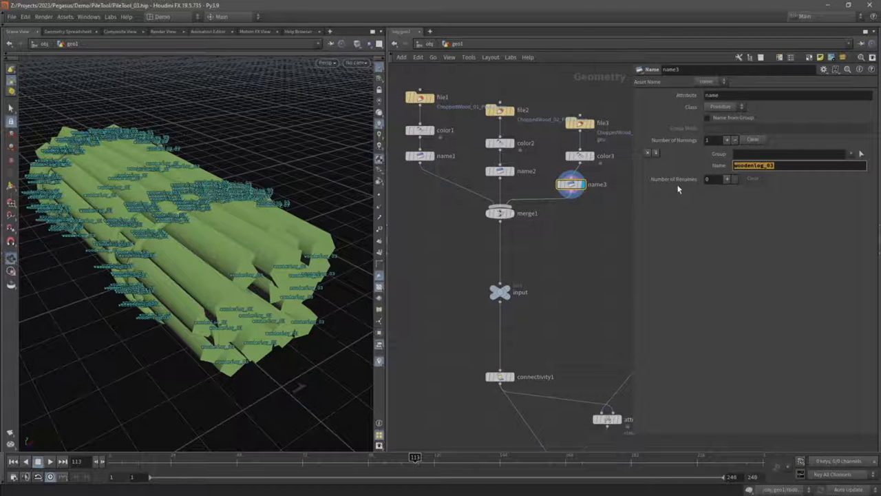
text(choppedwood_0)
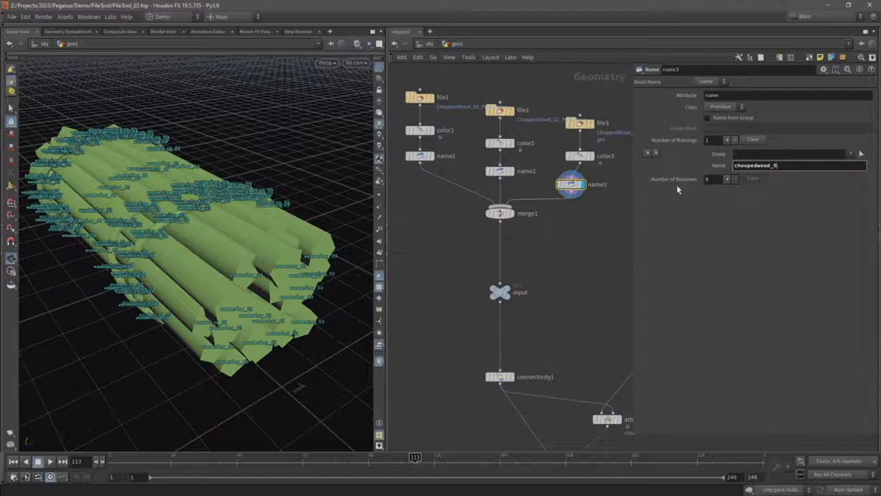
text(1)
key(Return)
- Display name2, name1, connectivity1 and merge1 one after another to examine the name labels on each wood variant
drag(241, 202, 159, 236)
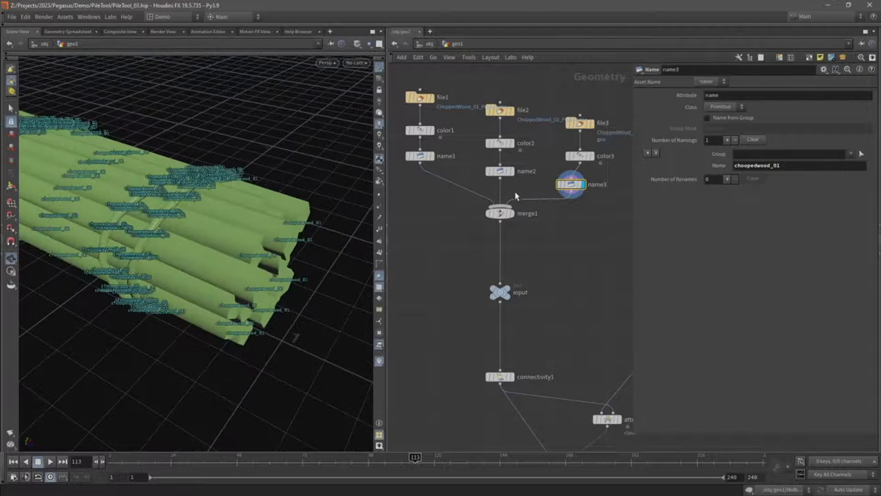
click(511, 172)
drag(223, 265, 270, 269)
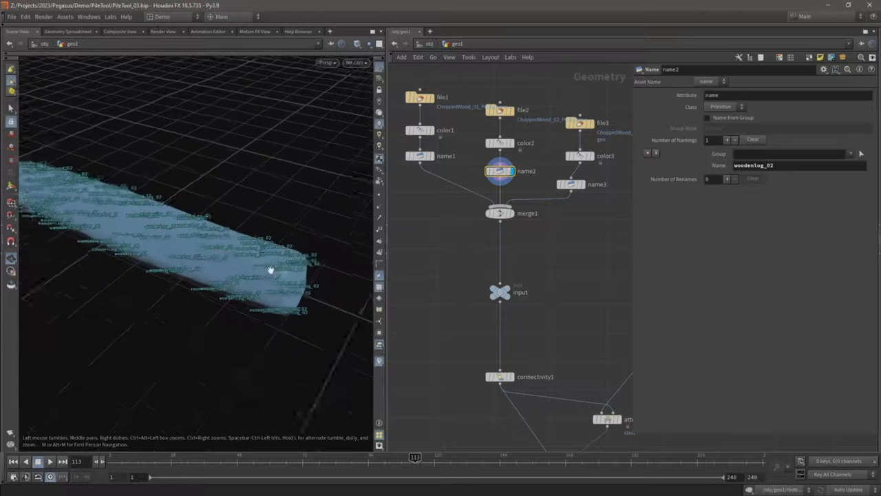
click(431, 156)
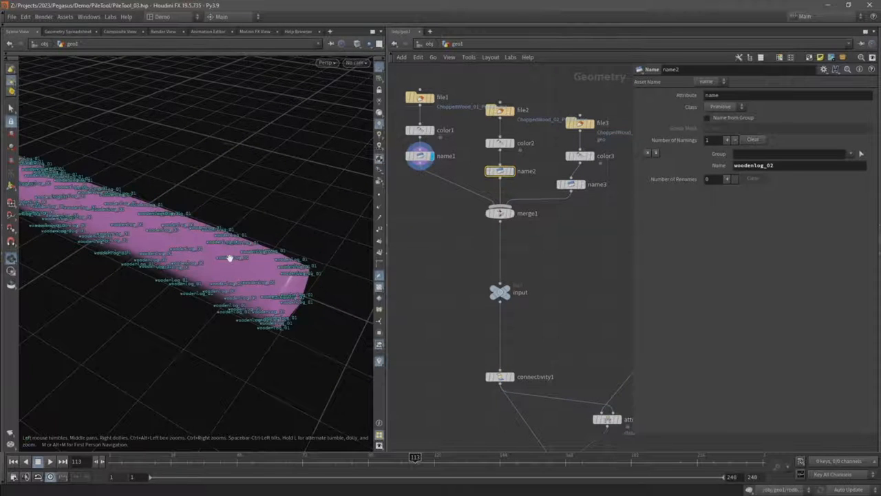
click(511, 377)
drag(515, 215, 502, 219)
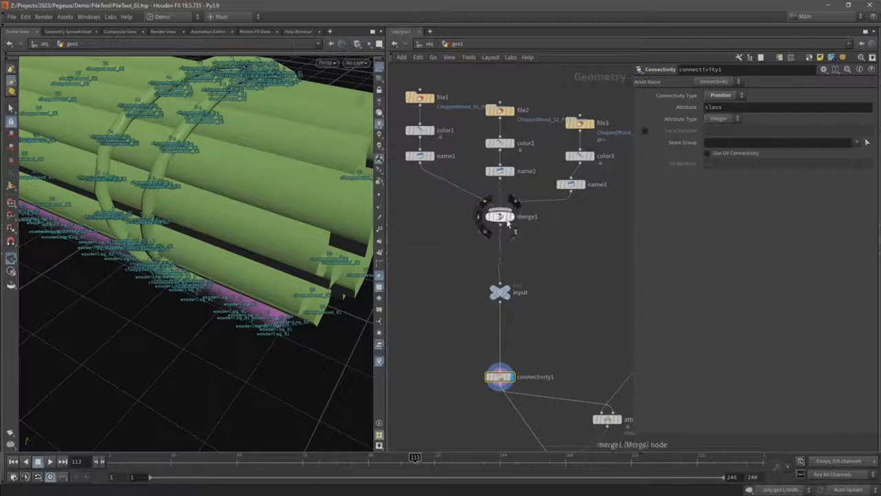
click(512, 217)
- Offset connectivity1 from the main chain, insert a Switch node on its output wires, and place it above copytopoints1
scroll(521, 284, down, 3)
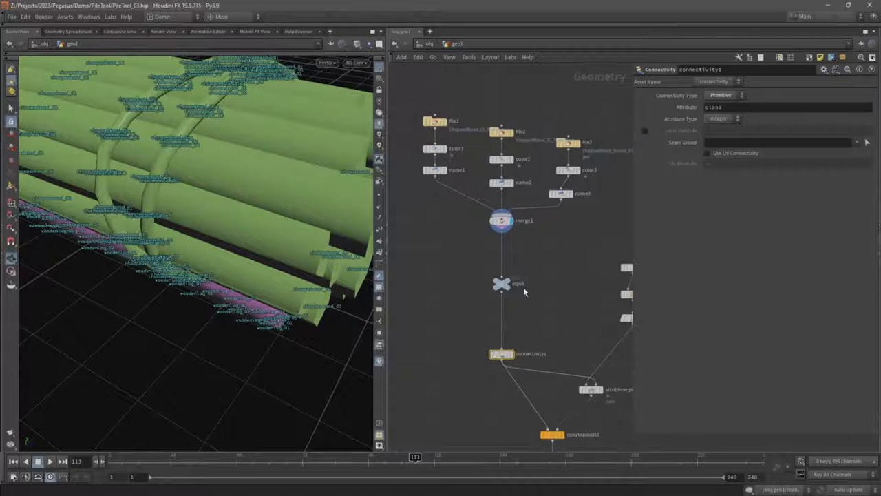
middle_drag(525, 301, 518, 240)
scroll(518, 239, up, 2)
scroll(518, 242, up, 1)
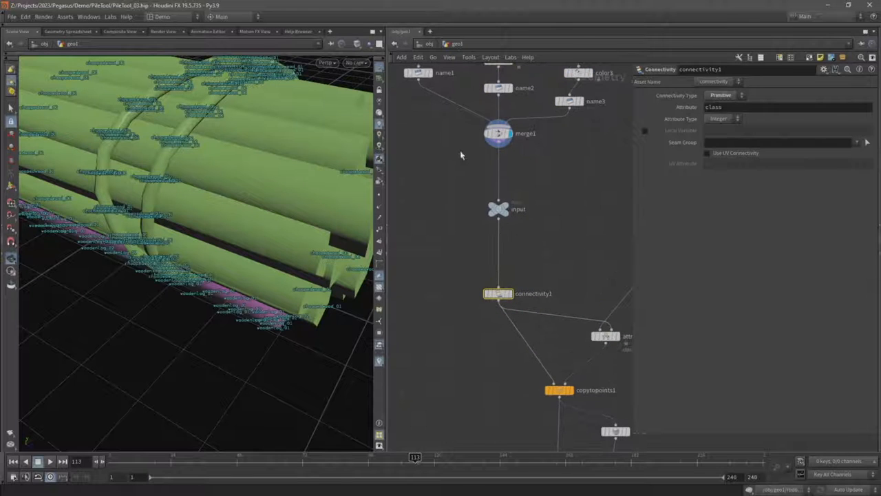
drag(497, 294, 459, 250)
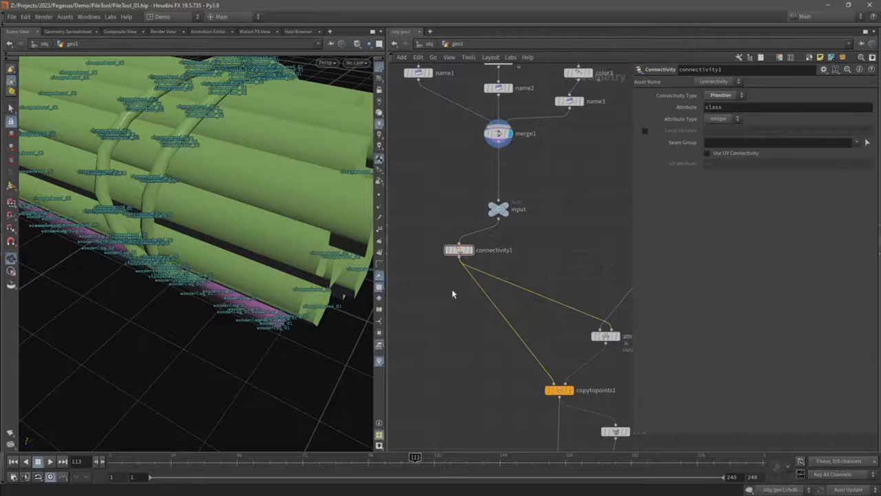
key(Tab)
text(swi)
key(Return)
click(452, 292)
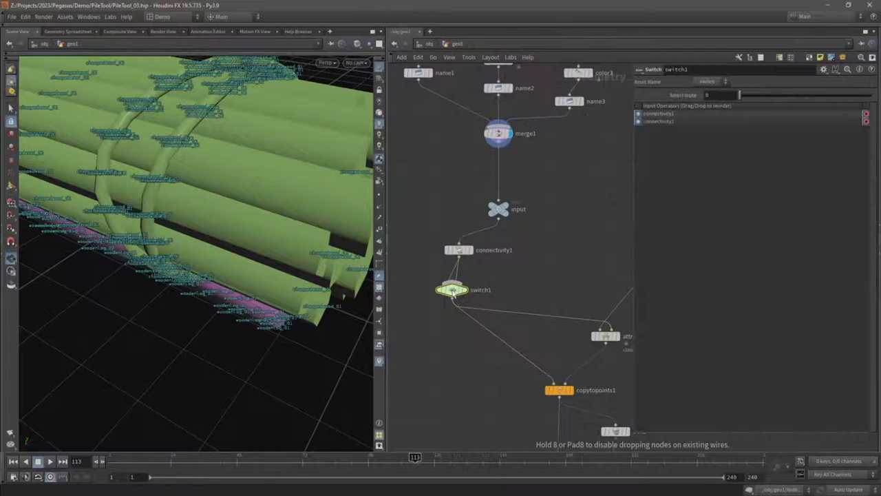
drag(453, 292, 508, 300)
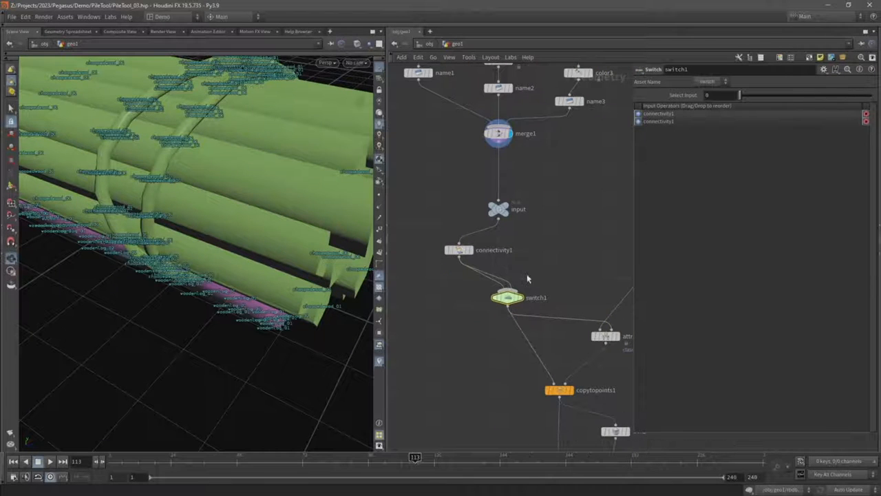
- Remove the duplicate connectivity1 connection from switch1, wire the input null in as its second input, and align switch1 below the null
click(509, 283)
key(Delete)
click(499, 220)
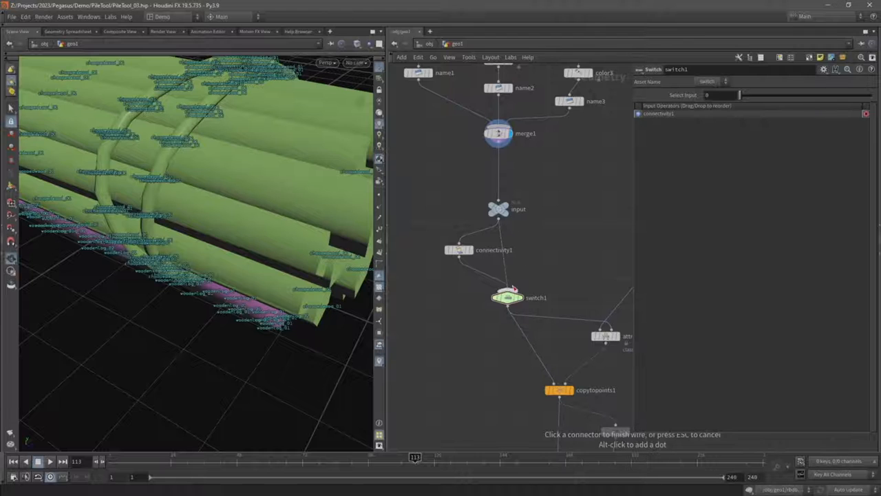
click(508, 289)
drag(508, 298, 499, 298)
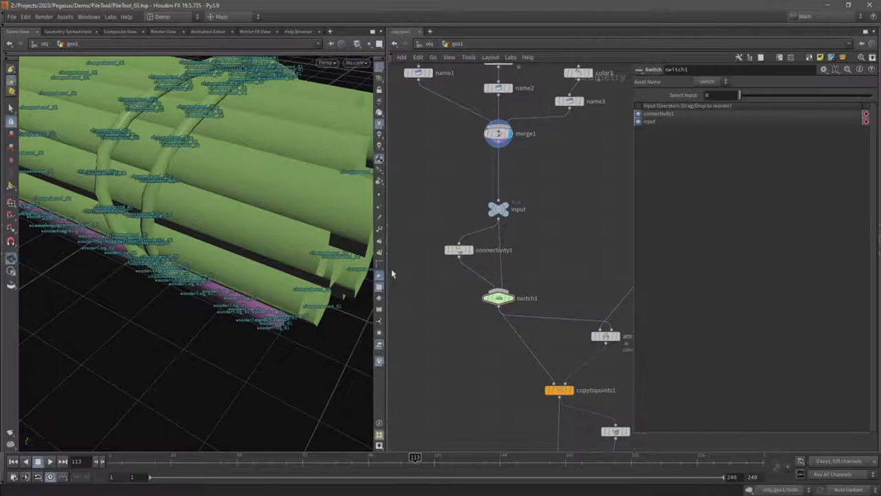
- Spread out the input null, connectivity1 and switch1, and align name3 below color3
drag(498, 208, 498, 187)
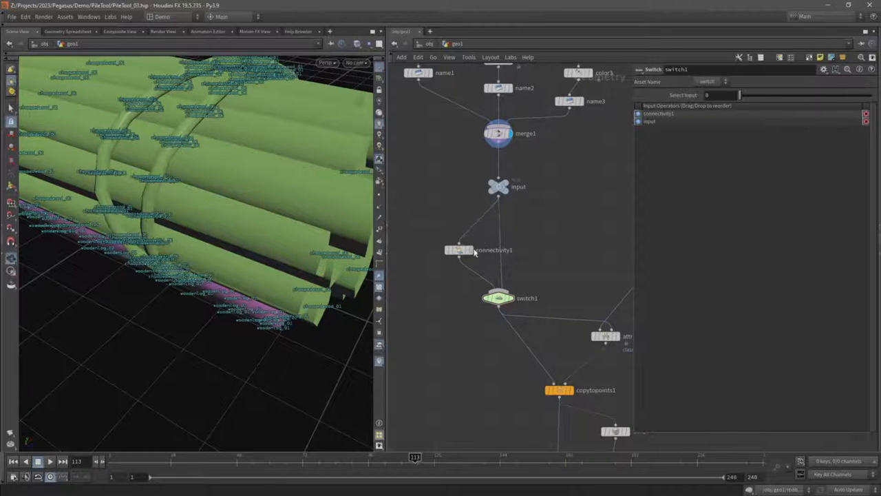
drag(463, 253, 431, 243)
drag(498, 298, 491, 298)
middle_drag(433, 122, 438, 157)
middle_drag(582, 131, 576, 164)
drag(587, 219, 427, 83)
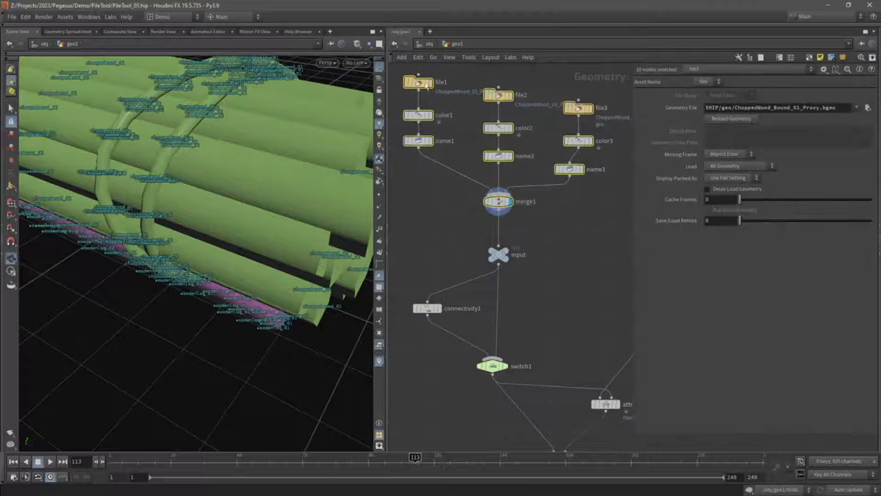
drag(506, 259, 509, 260)
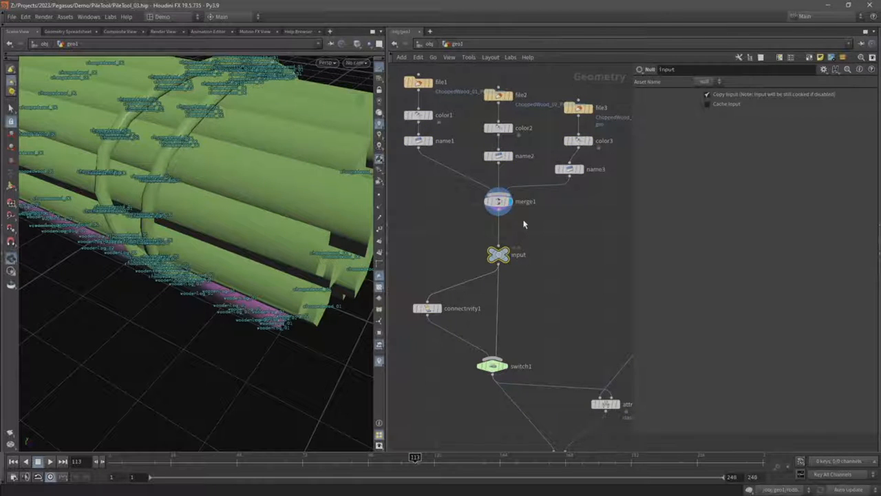
drag(569, 169, 580, 181)
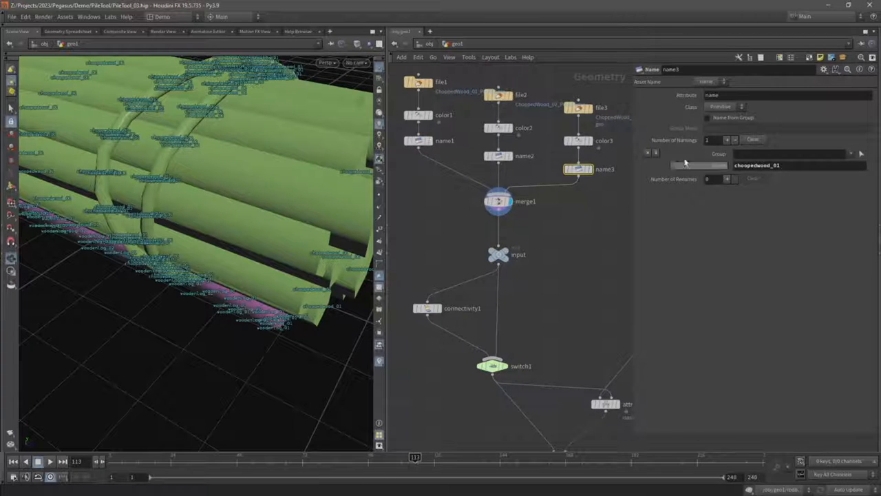
click(700, 95)
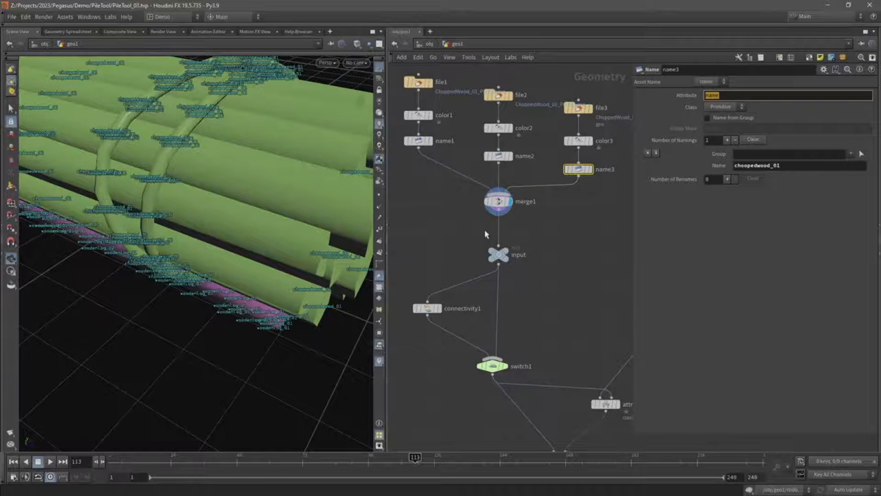
drag(625, 157, 413, 186)
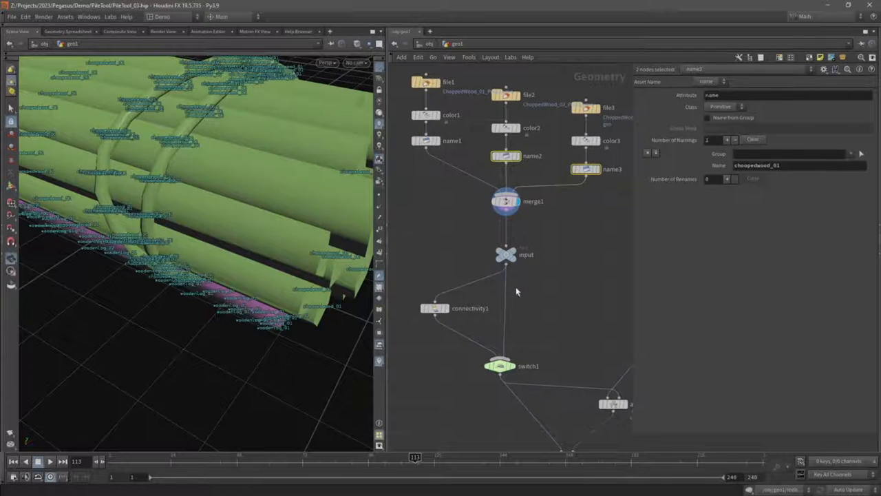
- Set connectivity1's output attribute to _PILE_name
middle_drag(521, 315, 521, 249)
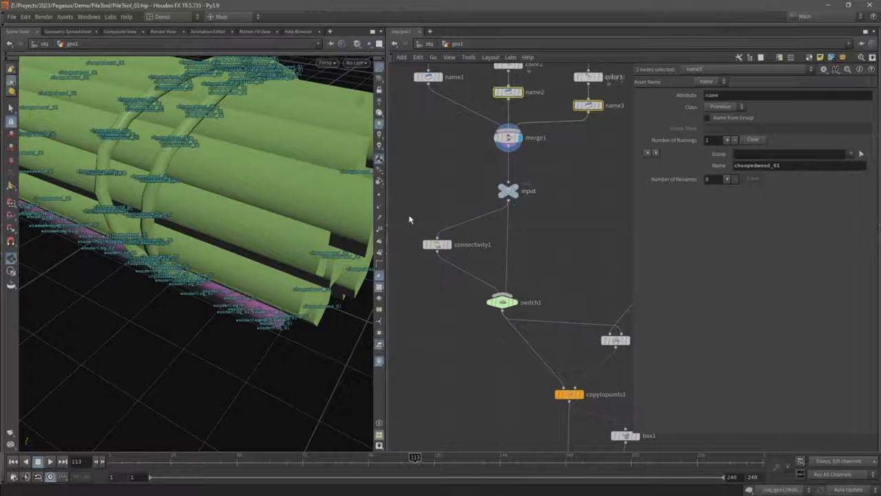
drag(408, 219, 457, 259)
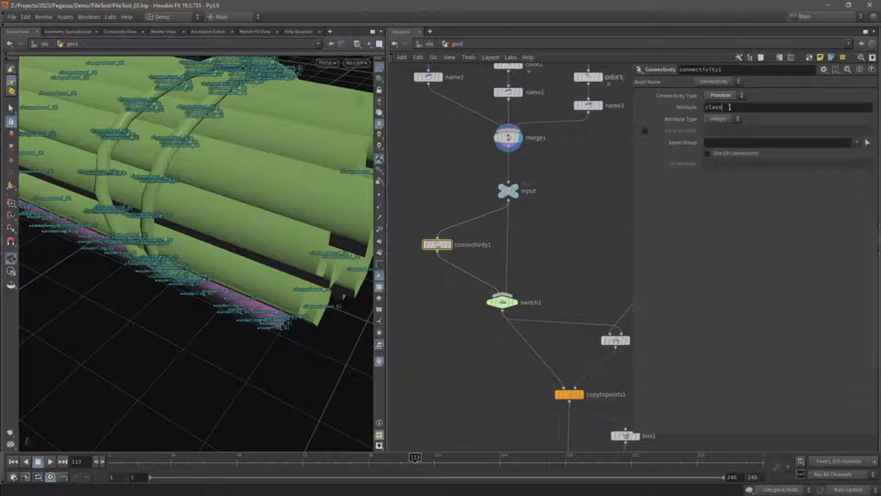
double_click(728, 106)
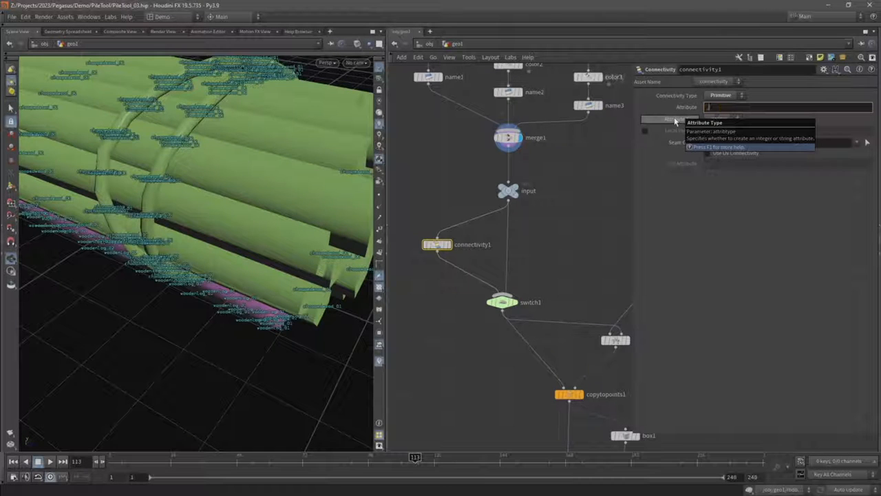
text(_PILE_name)
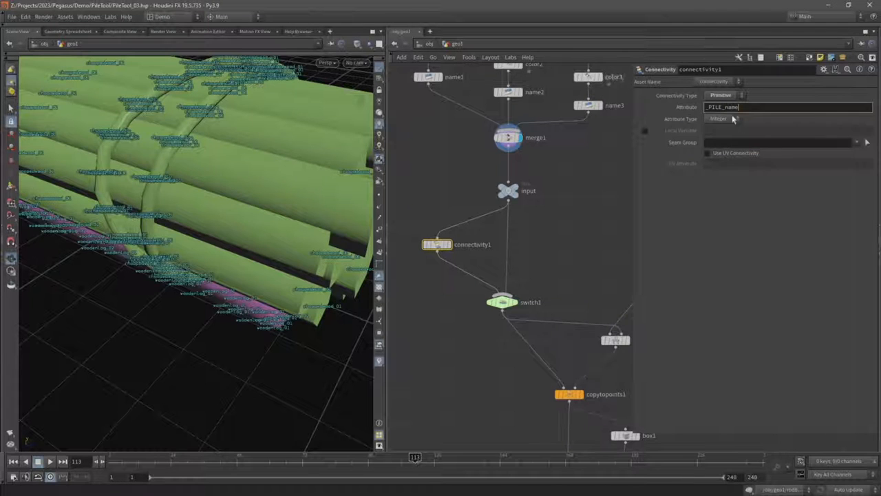
- Check the output attribute name on connectivity1 and display that node's result in the viewport
drag(724, 108, 759, 107)
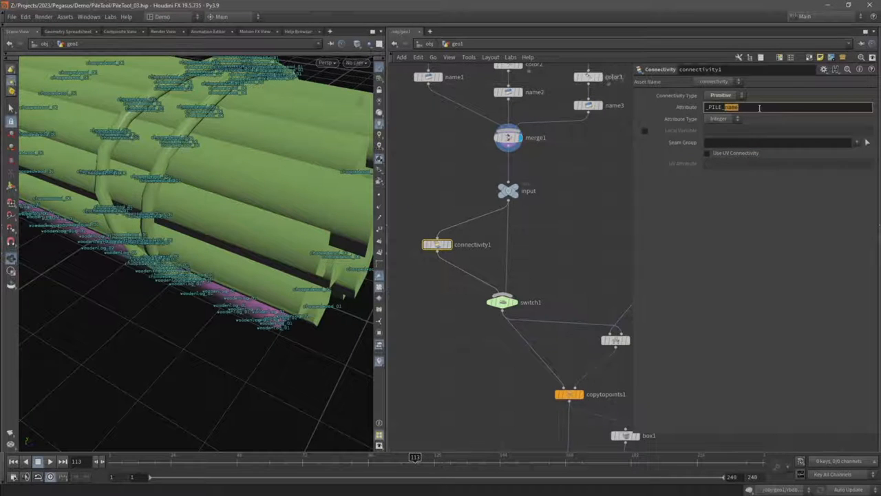
click(721, 107)
click(704, 107)
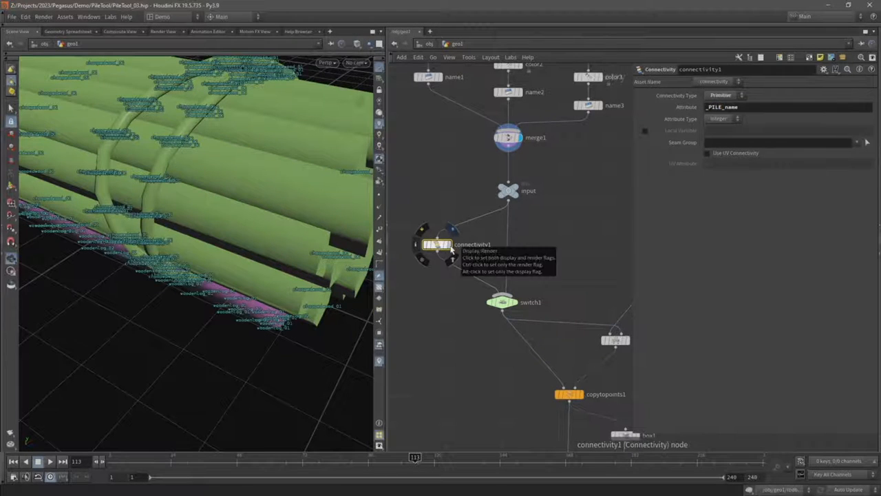
click(451, 250)
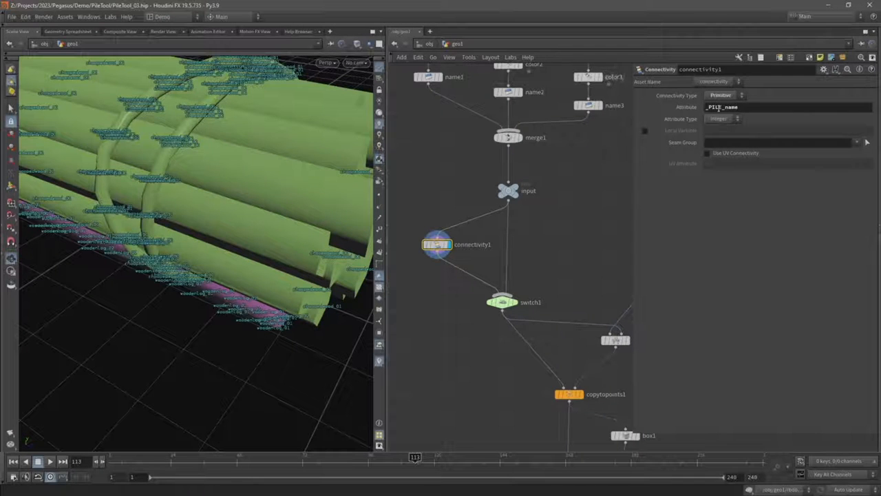
- Replace the piece attribute on attribfrompieces1 with _PILE_name
middle_drag(566, 278, 513, 203)
drag(510, 202, 596, 277)
click(753, 96)
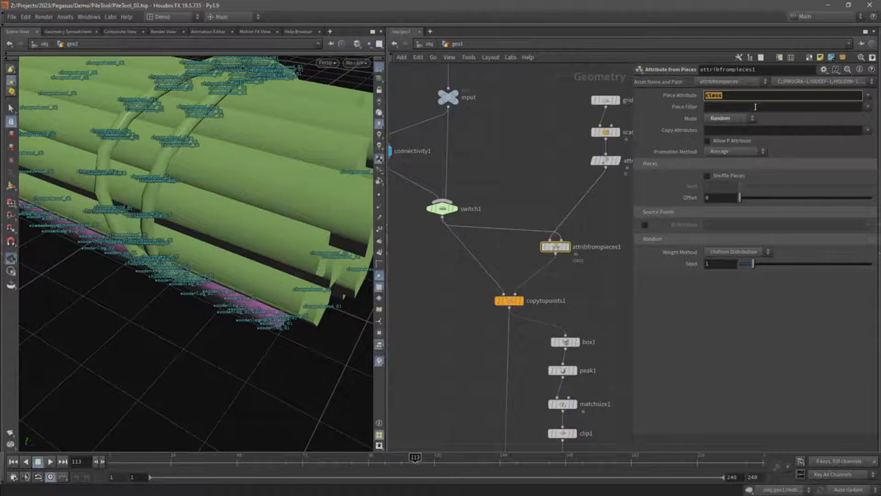
key(BackSpace)
click(867, 95)
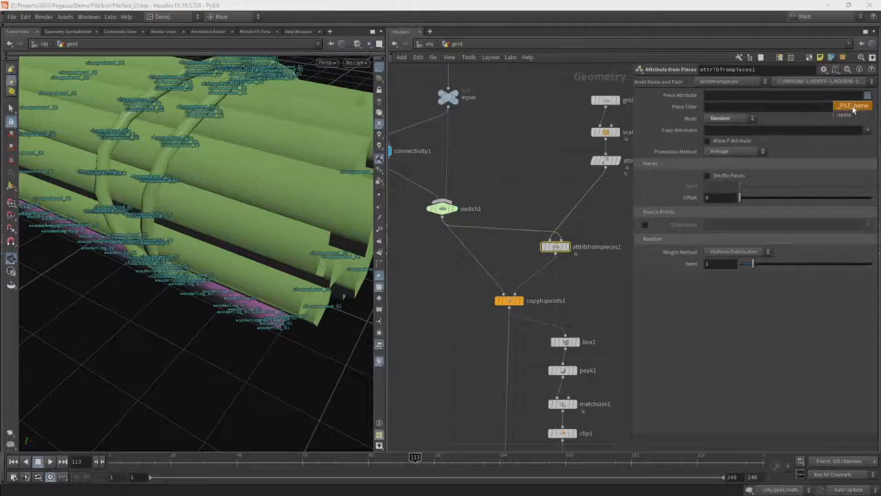
click(853, 106)
- Replace the piece attribute on copytopoints1 with _PIlE_name
drag(461, 274, 507, 304)
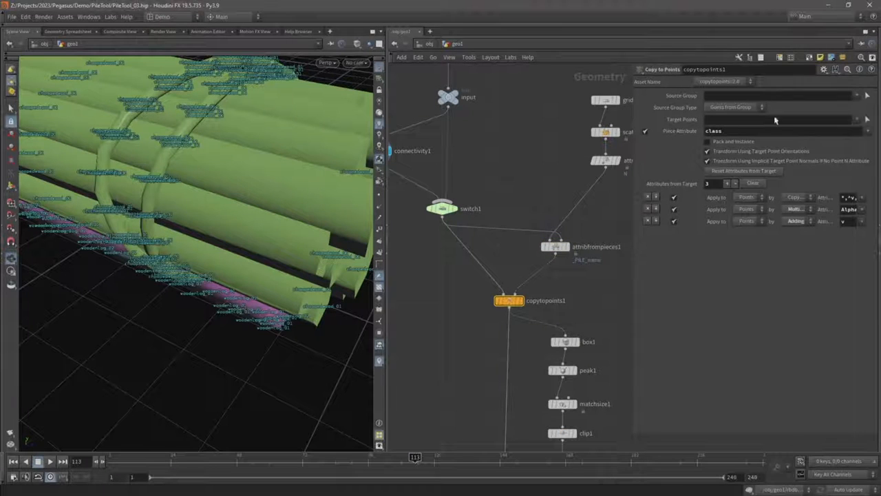
click(860, 131)
key(BackSpace)
text(_)
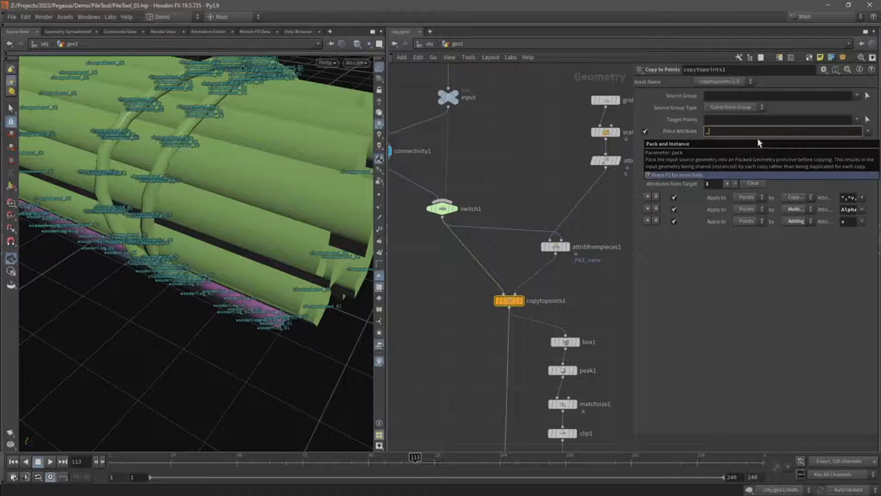
key(BackSpace)
key(BackSpace)
text(Pile_name)
key(Return)
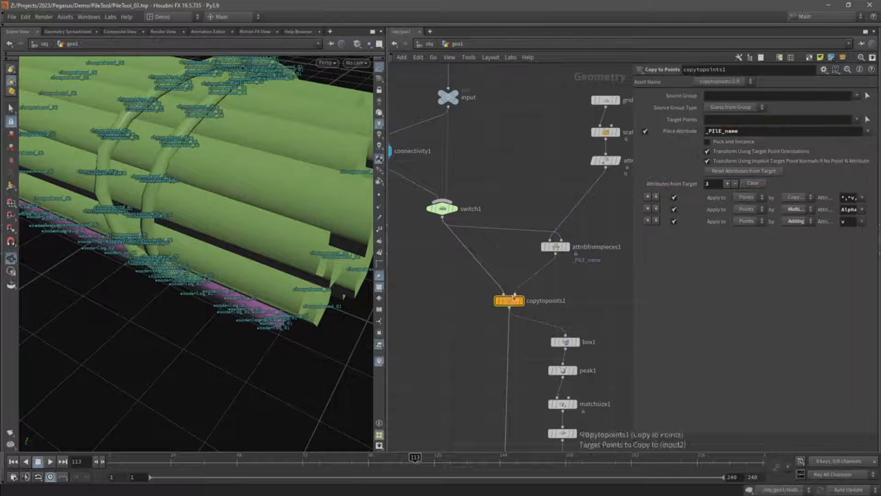
- Display the copytopoints1 result and turn off the name labels in the viewport
click(523, 307)
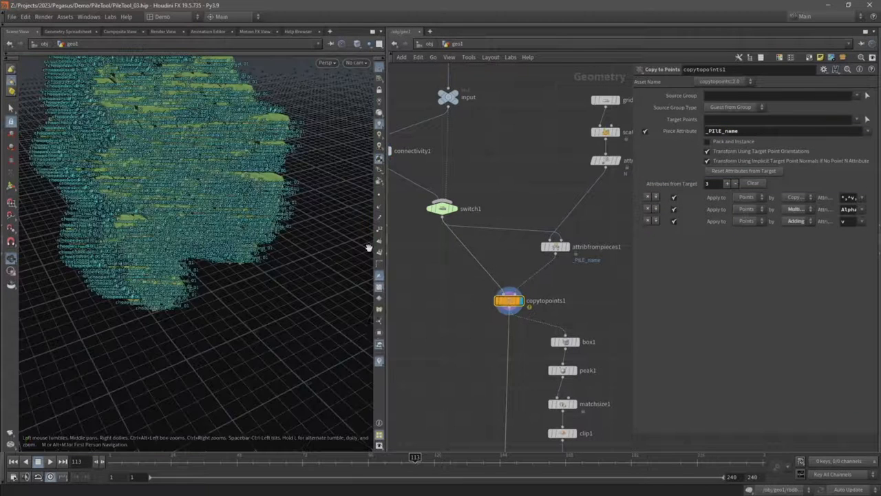
click(379, 362)
drag(135, 231, 186, 212)
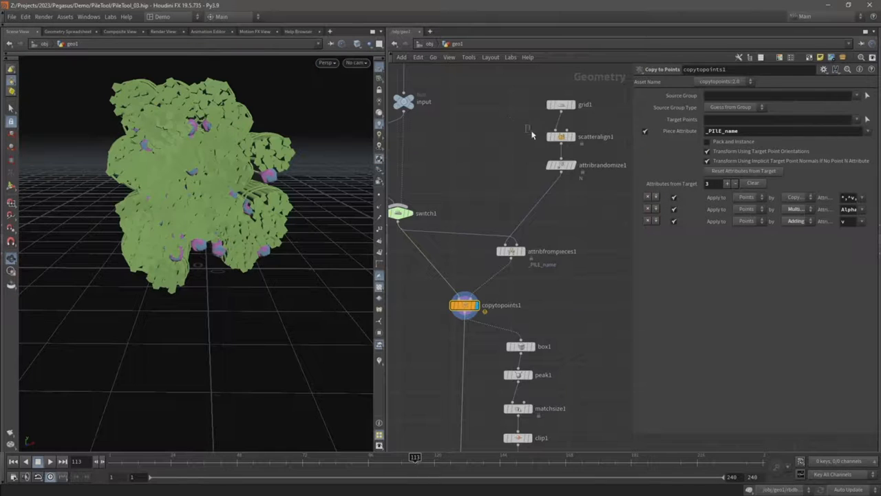
- Reduce the density scale of scatteralign1 to 4 and view the resulting copies
click(560, 136)
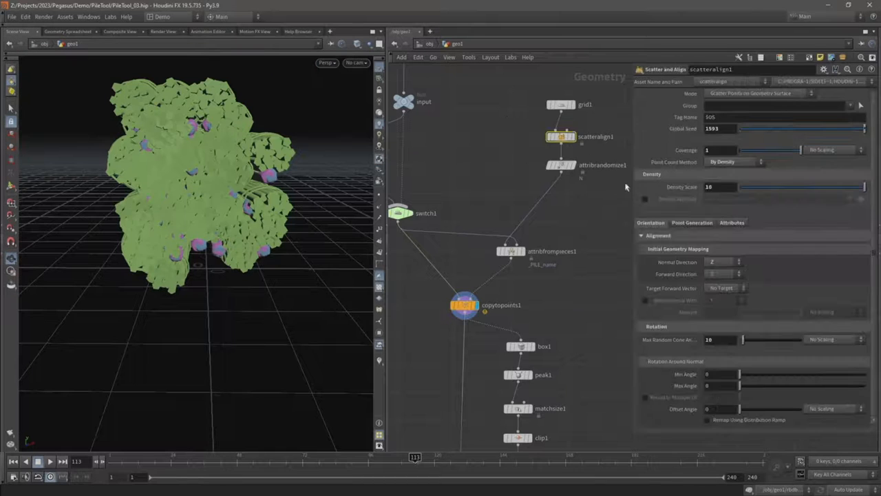
click(673, 190)
key(Return)
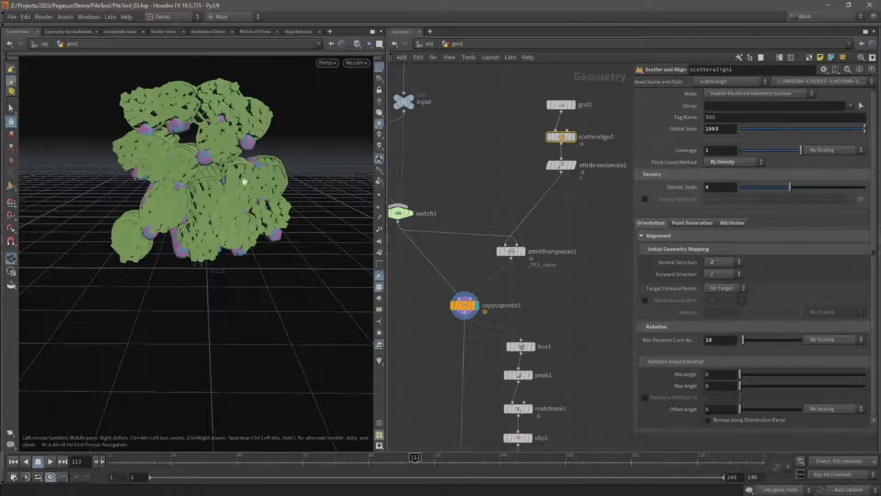
mouse_move(194, 170)
mouse_down()
mouse_move(183, 166)
mouse_move(204, 164)
mouse_up()
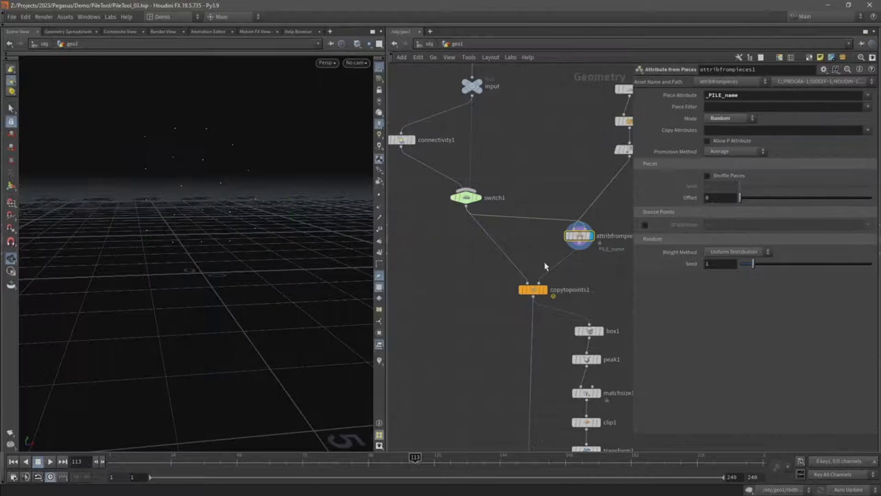
- Set connectivity1's attribute type to String and its prefix to piece_
click(540, 290)
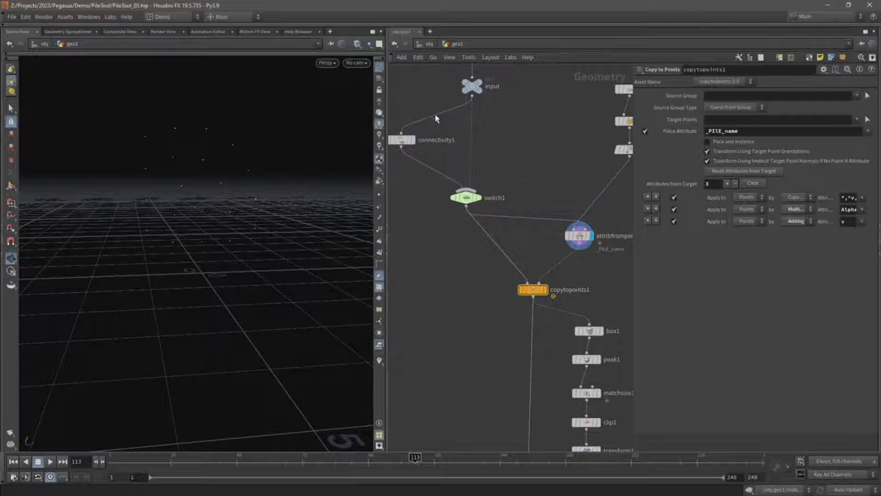
click(402, 139)
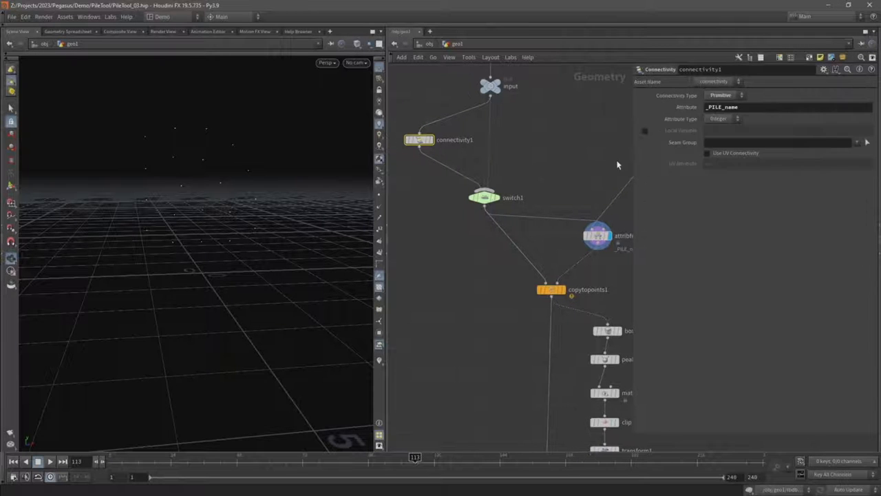
click(722, 121)
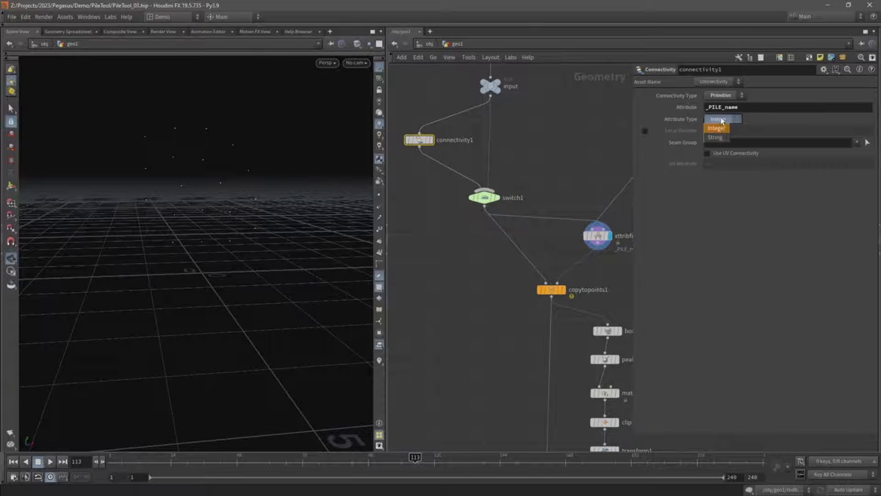
click(717, 137)
click(722, 130)
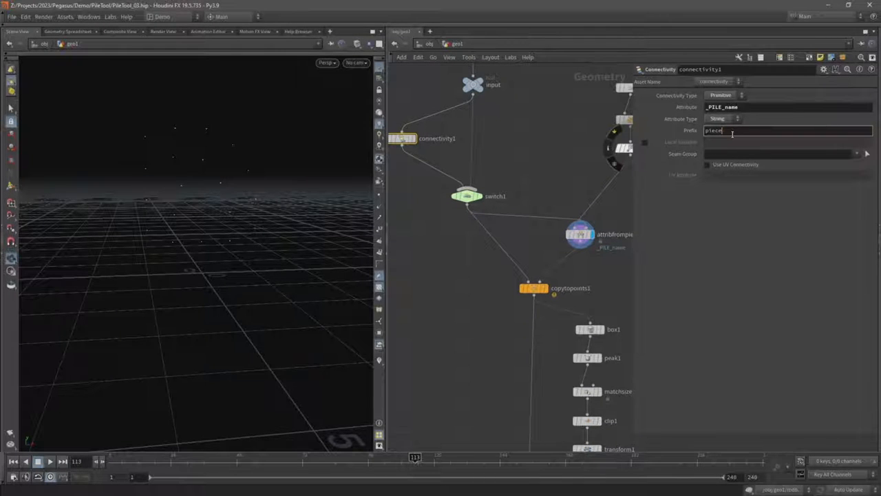
text(_)
key(Return)
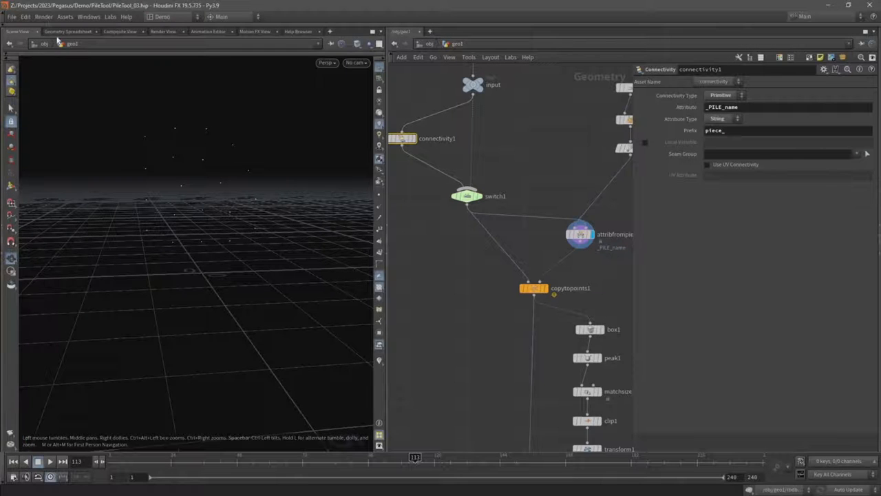
- Examine connectivity1's _PILE_name values in the geometry spreadsheet, then return to the scene view
click(67, 32)
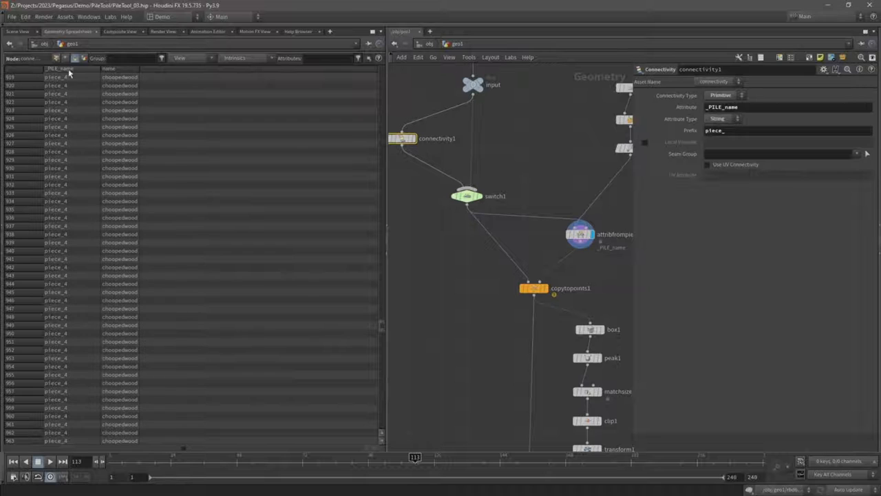
drag(382, 324, 387, 62)
click(17, 31)
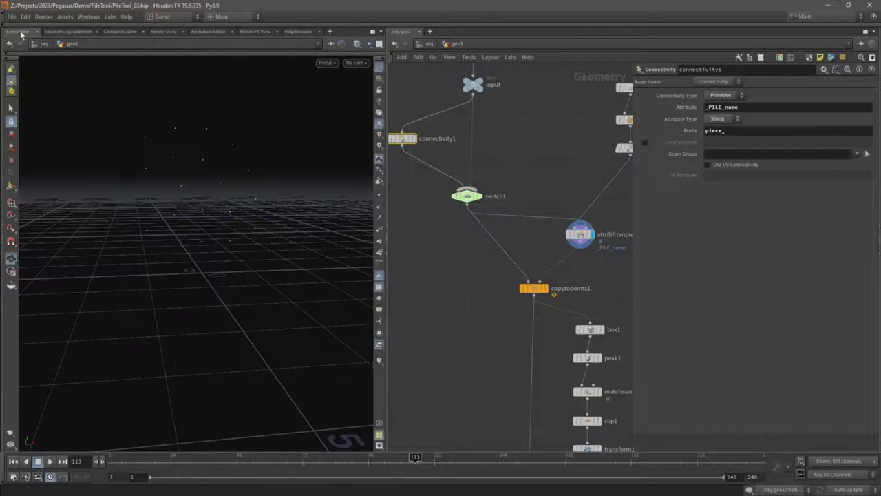
- Display copytopoints1 and choose the existing _PILE_name attribute as its piece attribute
click(467, 196)
click(548, 311)
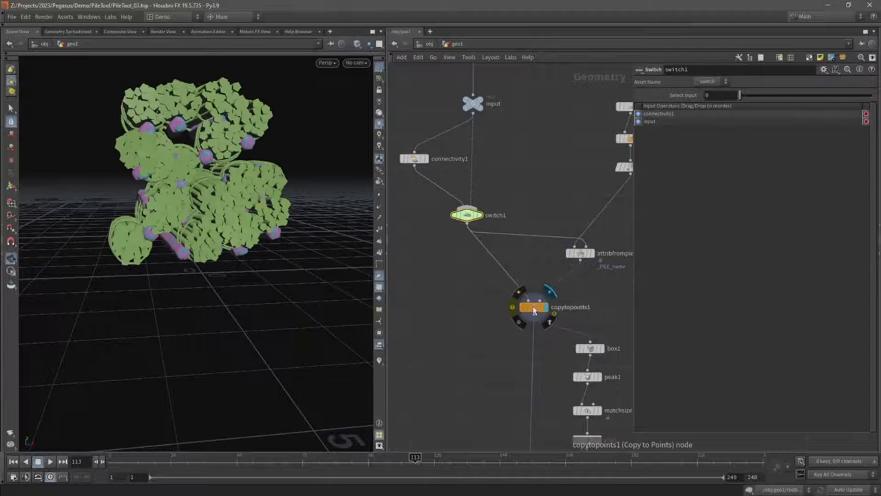
click(532, 307)
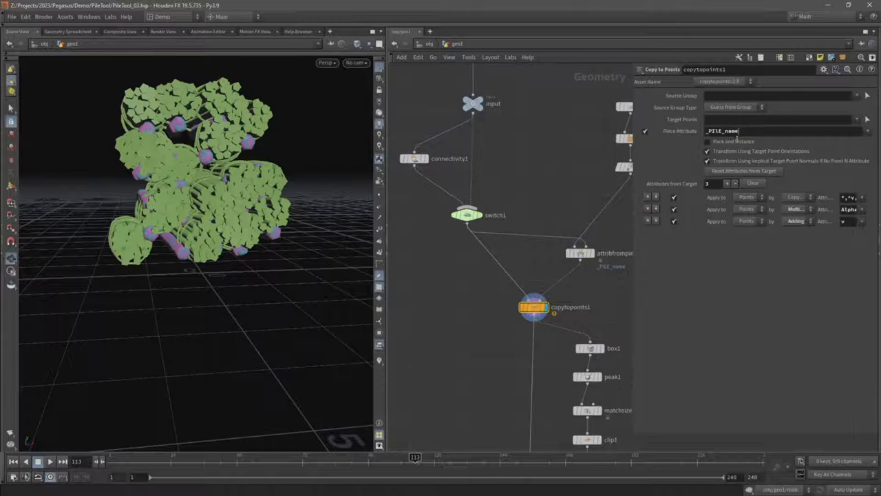
click(868, 131)
click(852, 141)
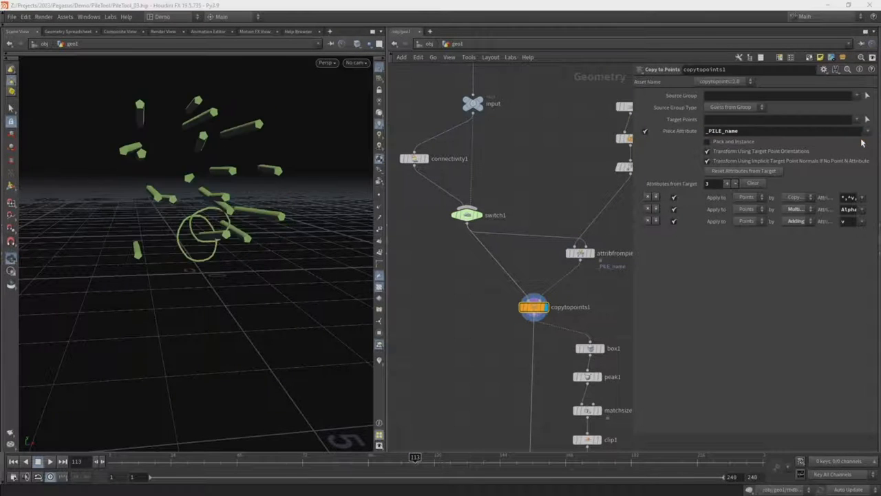
- Disconnect name3 from merge1 and compare the displayed results of switch1, connectivity1, merge1 and copytopoints1
middle_drag(528, 184, 521, 248)
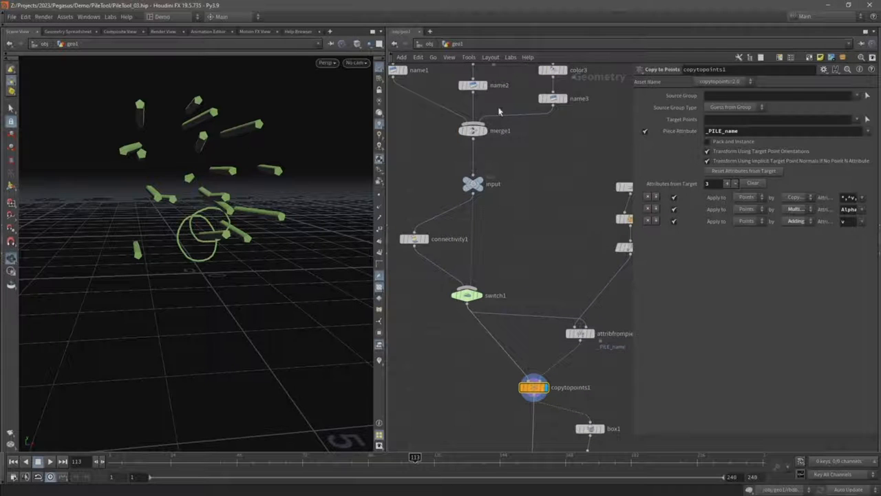
middle_drag(439, 194, 438, 178)
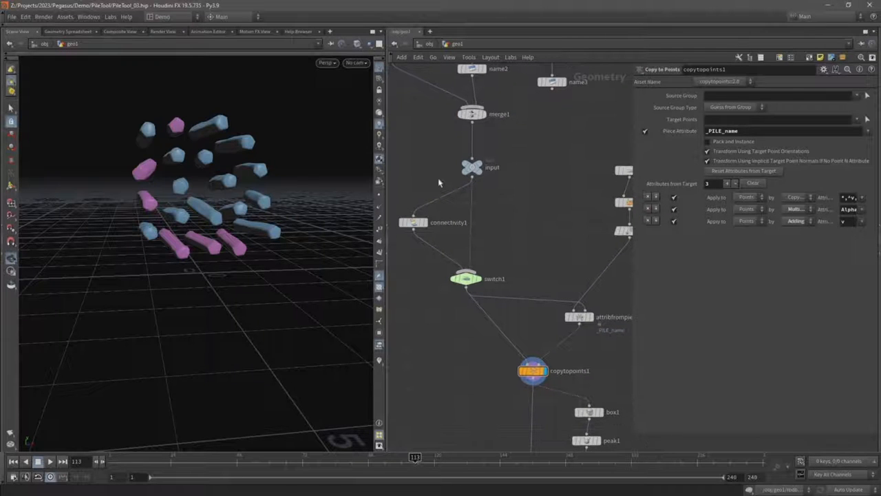
click(475, 279)
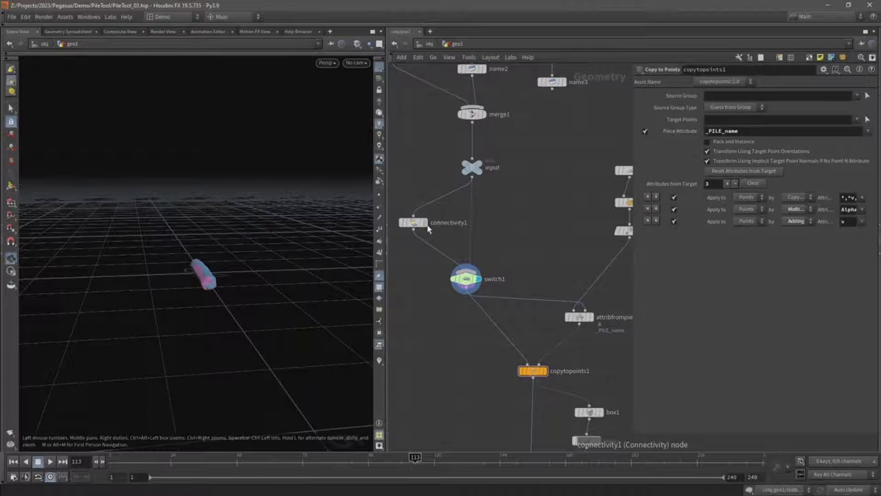
click(424, 223)
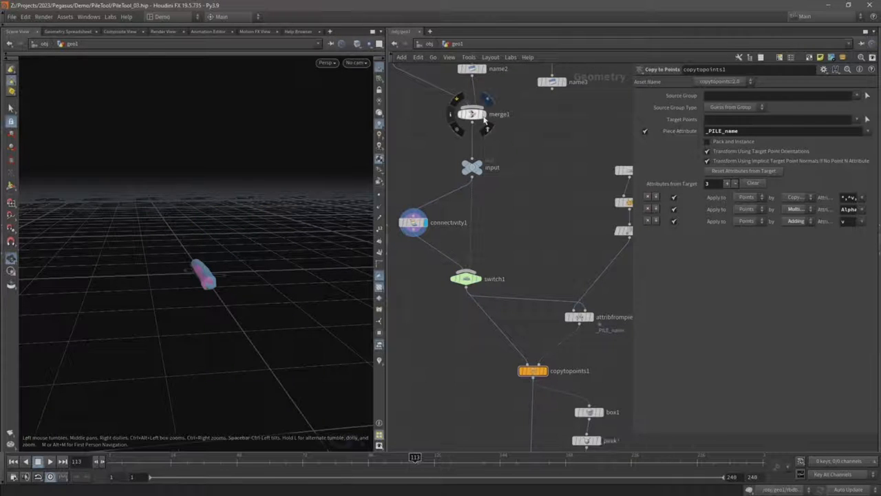
click(484, 120)
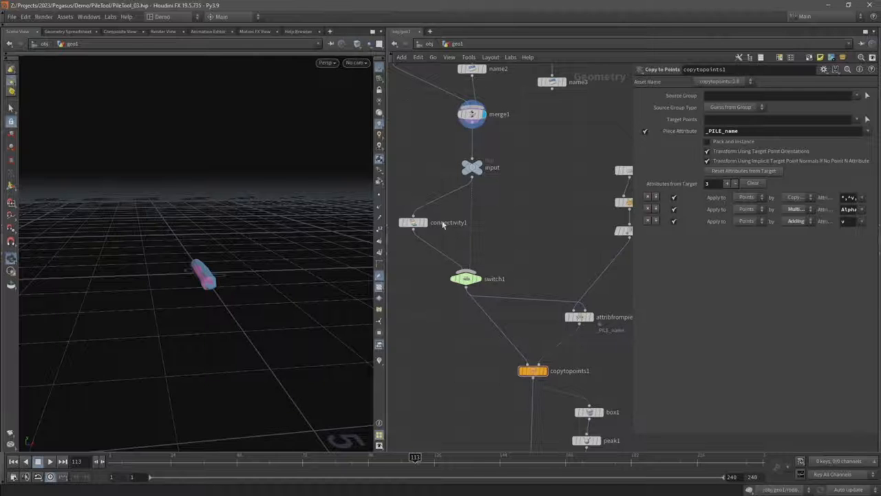
click(481, 282)
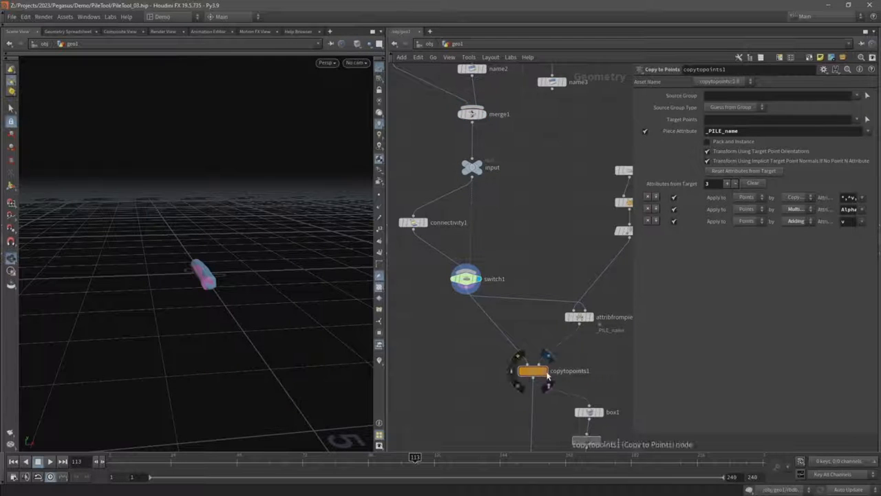
click(547, 375)
- Reconnect name3 to merge1
scroll(543, 147, up, 3)
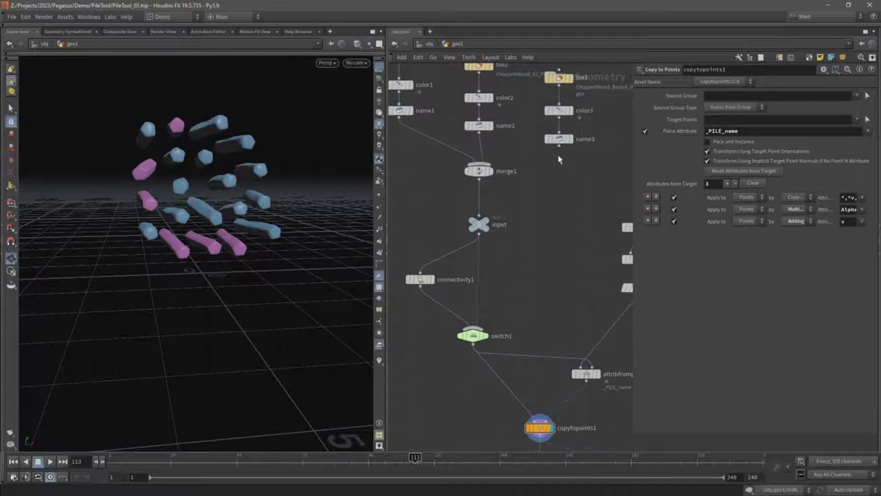
drag(481, 164, 570, 144)
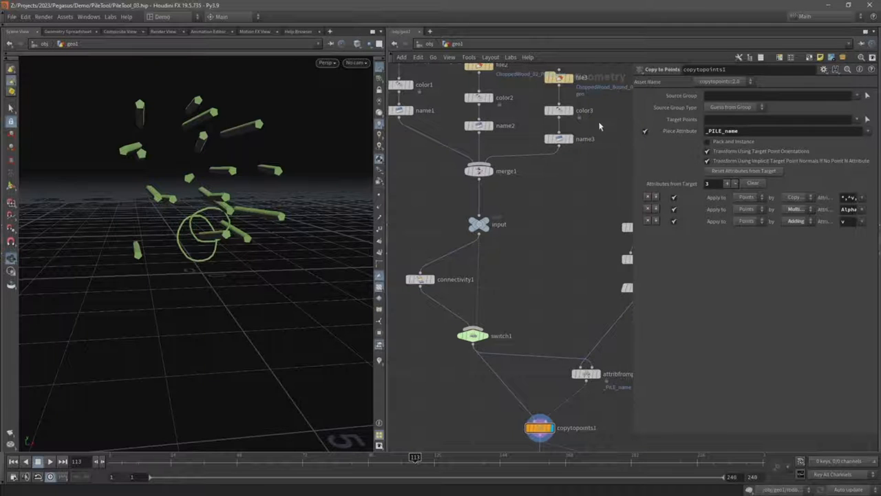
- Review the attribute on name3, then display switch1 and set its select input to 1
click(559, 138)
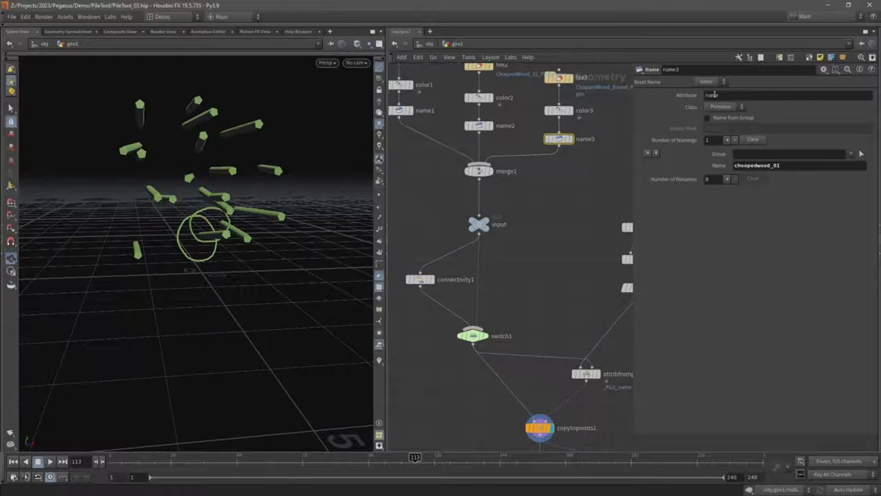
drag(725, 95, 691, 96)
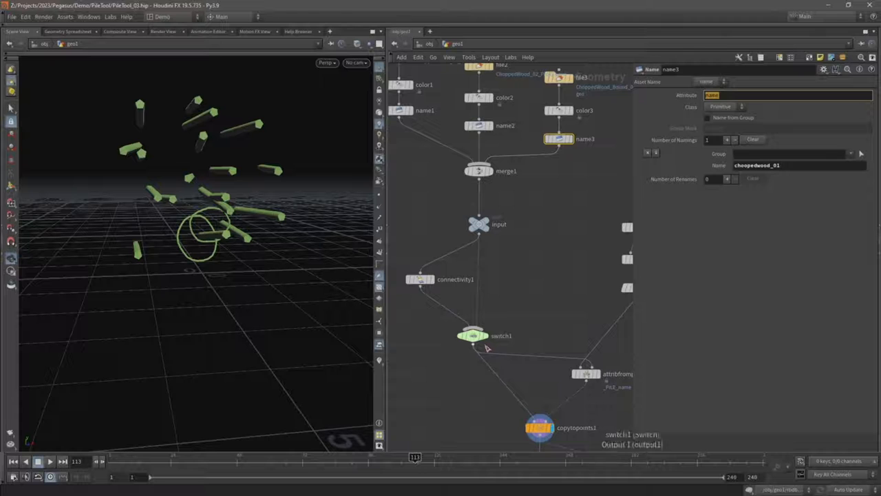
click(487, 342)
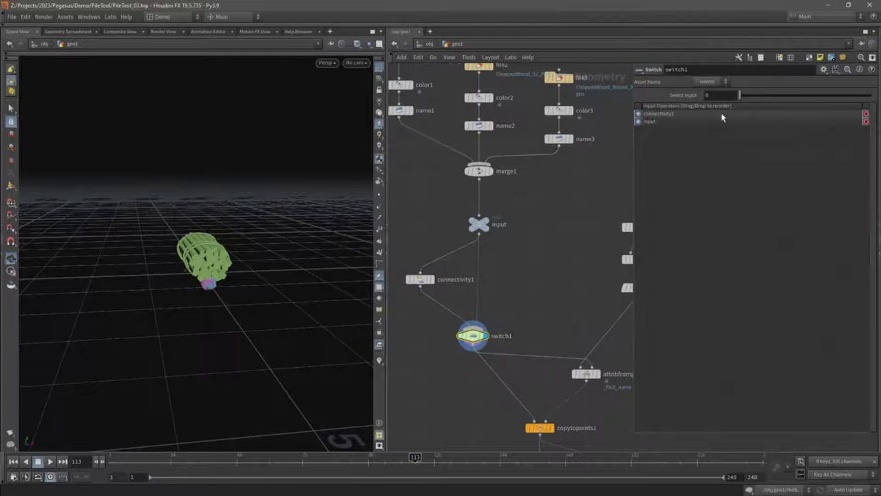
drag(738, 97, 752, 96)
middle_drag(428, 235, 463, 204)
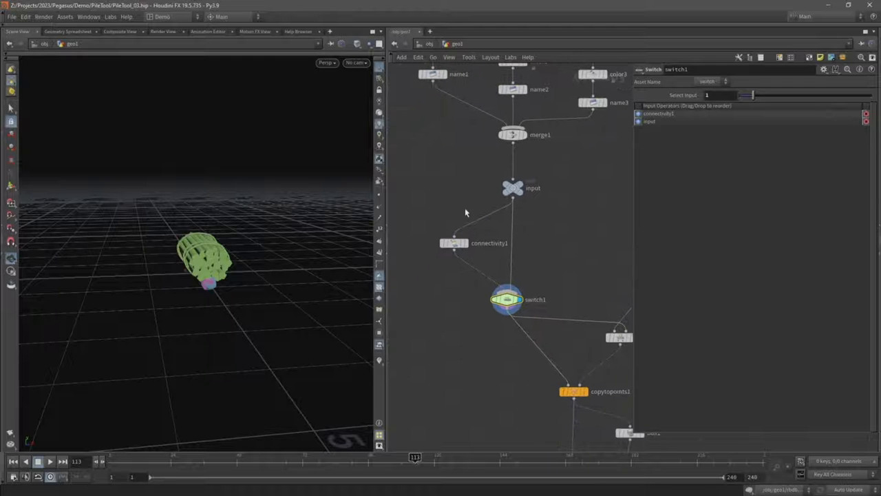
- Move connectivity1 aside and insert an Attribute Swap node between the input null and switch1
drag(462, 244, 439, 244)
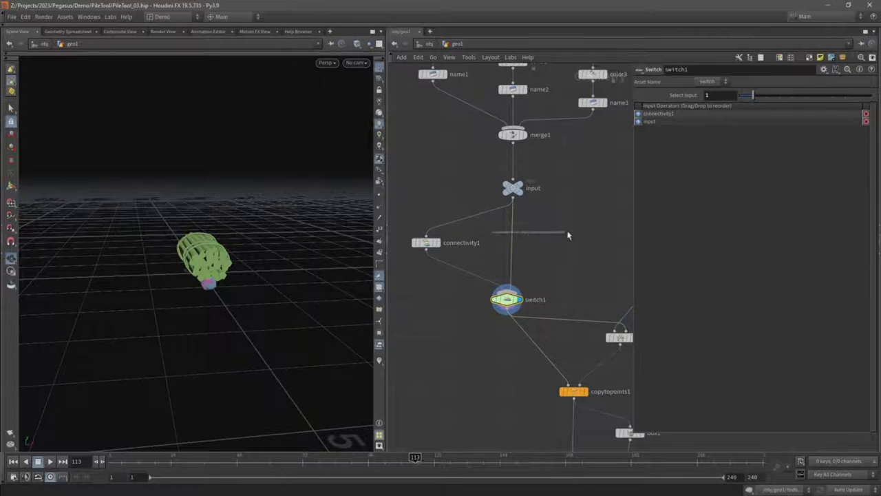
scroll(527, 238, up, 2)
key(Tab)
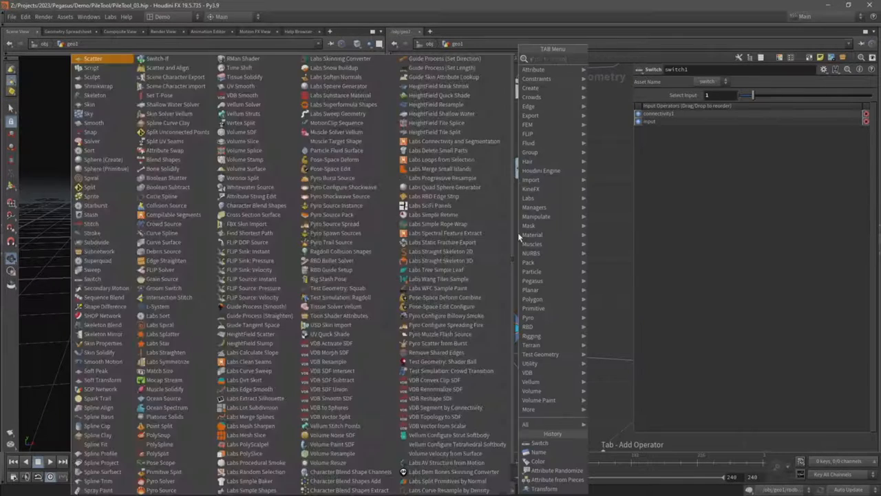
text(swap)
key(Return)
click(517, 232)
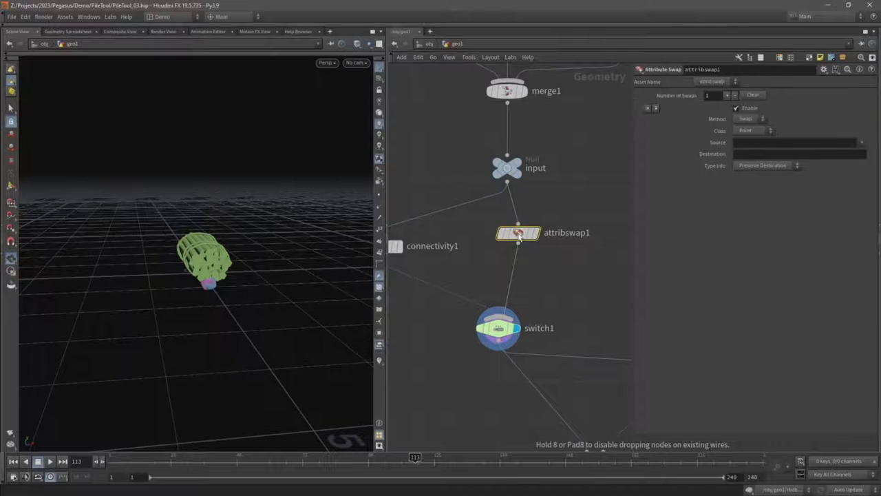
- Configure attribswap1 to swap the Primitive attribute name with the destination _PILE_name
click(864, 144)
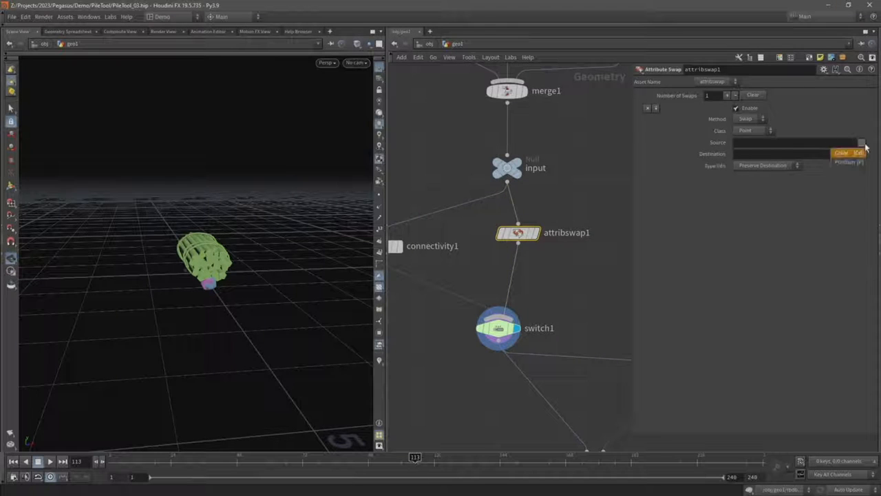
click(862, 145)
click(861, 145)
click(764, 136)
click(768, 130)
click(749, 147)
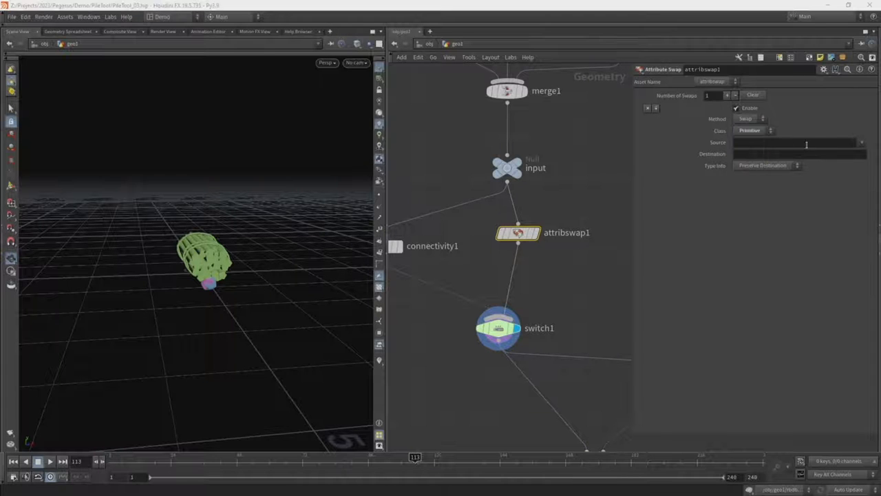
click(859, 146)
click(860, 156)
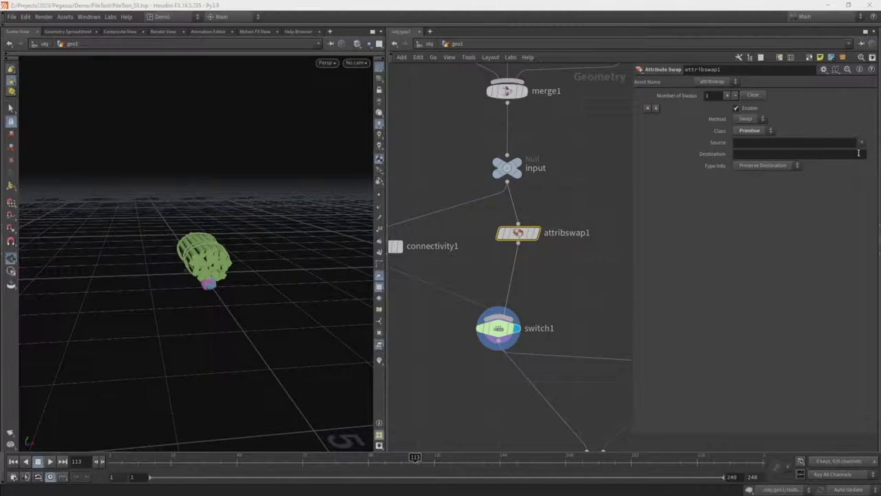
click(779, 155)
text(_)
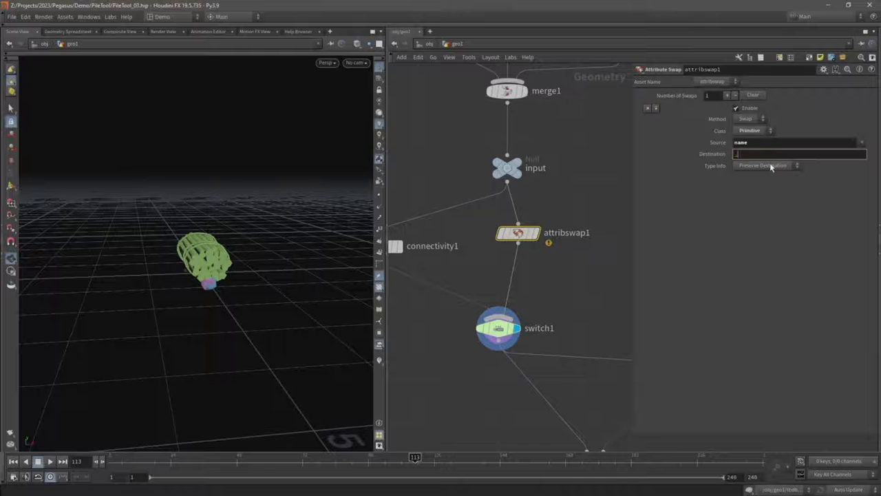
text(PILE_name)
key(Return)
drag(518, 236, 529, 235)
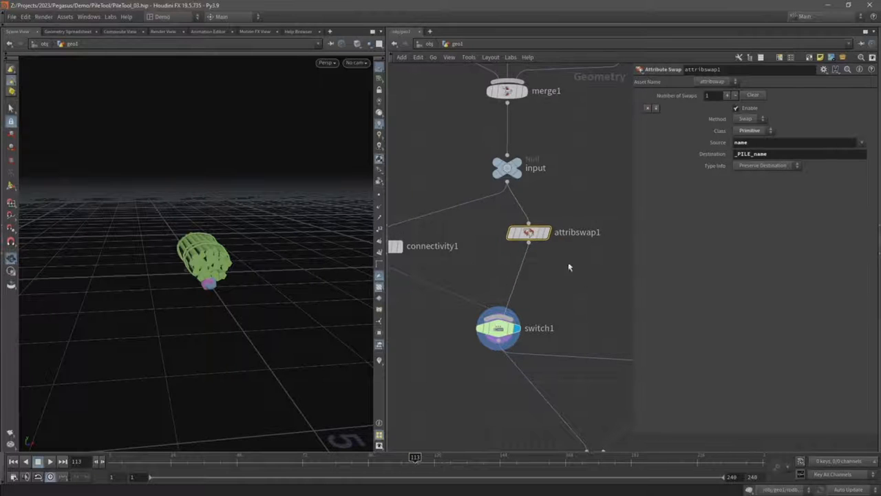
- Display copytopoints1, select it and inspect how the wood variants are distributed
middle_drag(582, 278, 521, 128)
click(552, 310)
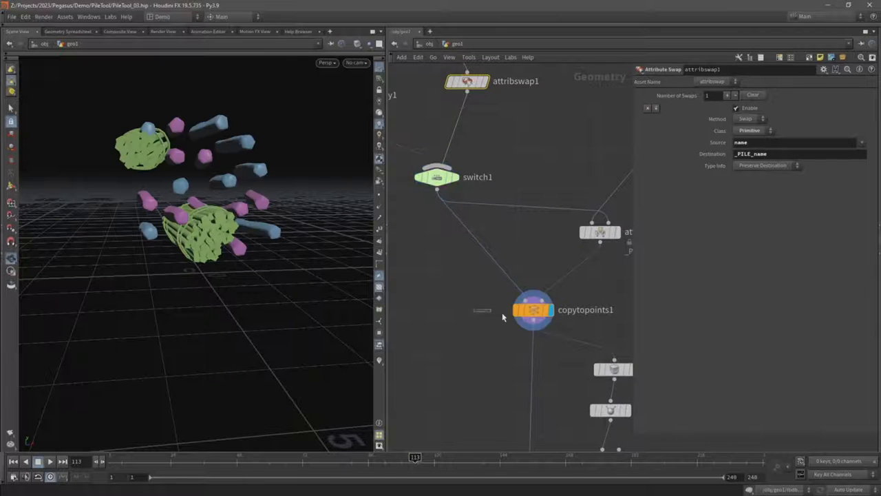
click(527, 311)
drag(155, 193, 146, 192)
middle_drag(158, 148, 171, 180)
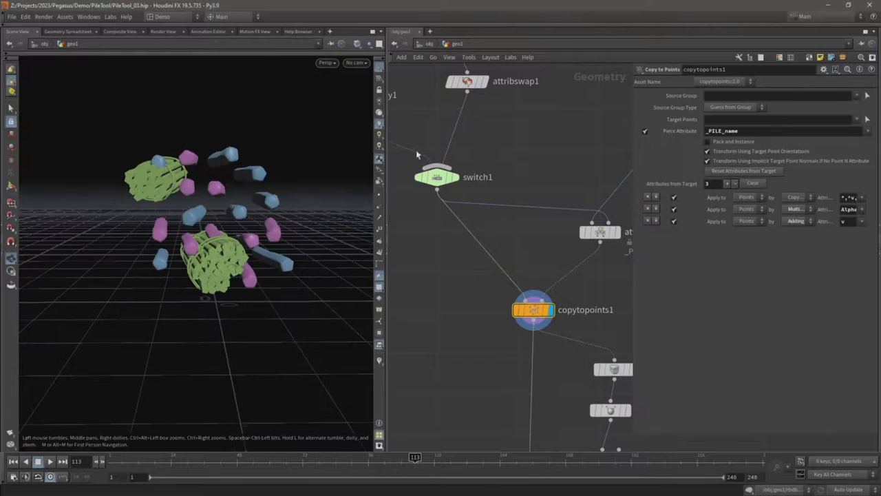
- Display name3, name2 and name1 individually and compare them with the copies from copytopoints1
middle_drag(504, 141, 523, 238)
scroll(523, 241, down, 3)
middle_drag(525, 145, 532, 212)
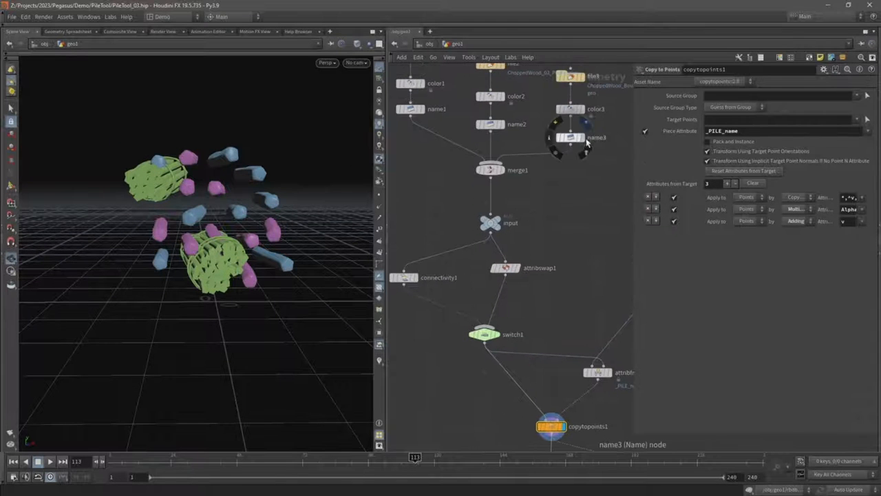
click(582, 138)
click(503, 126)
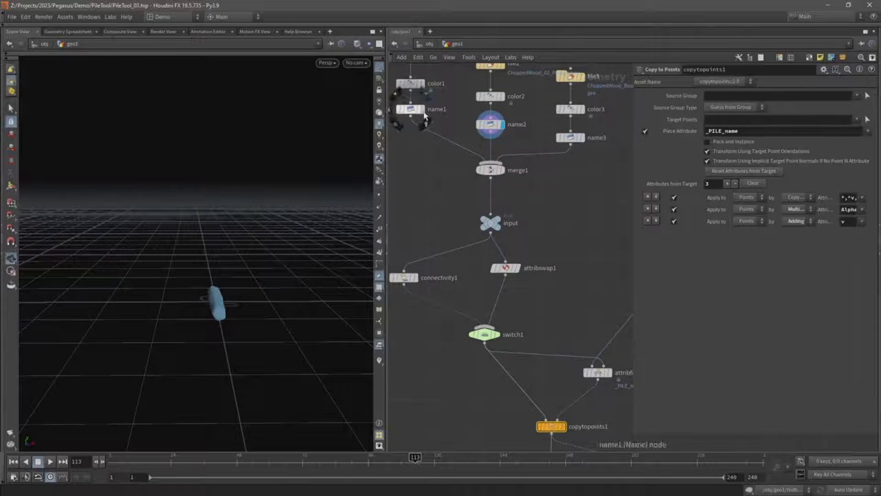
click(421, 109)
middle_drag(563, 408, 555, 337)
click(556, 355)
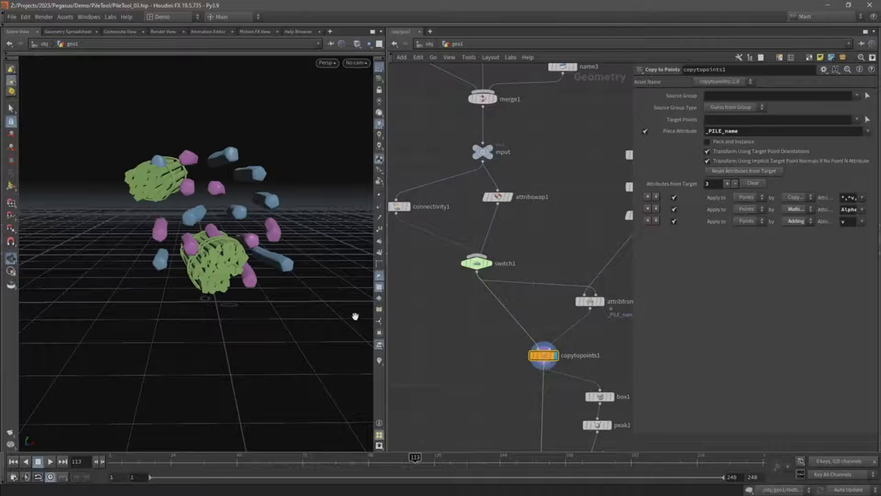
mouse_move(202, 255)
alt+mouse_down()
mouse_move(189, 254)
mouse_move(203, 254)
alt+mouse_up()
- Arrange attribswap1 and connectivity1 on opposite sides beneath the input null
drag(503, 201, 531, 211)
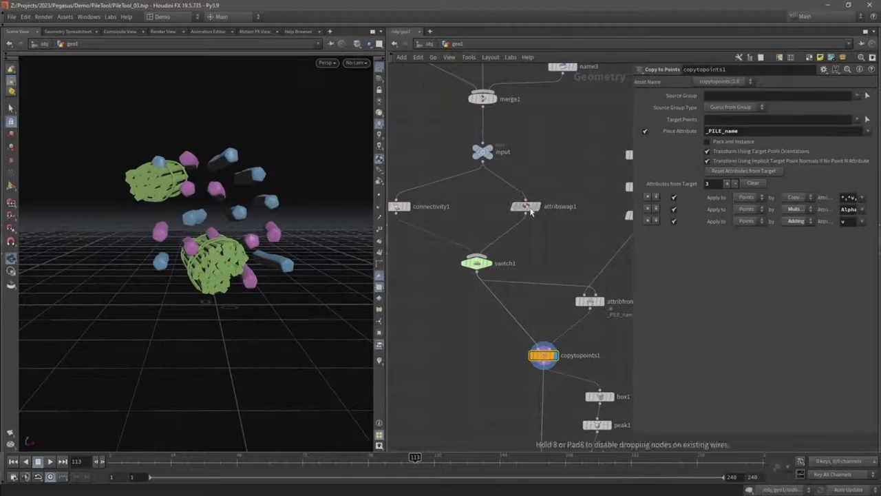
scroll(443, 212, up, 2)
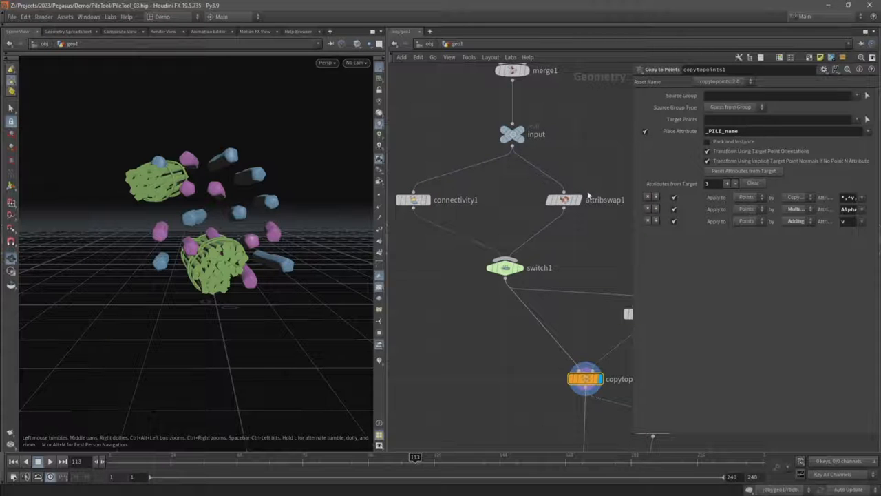
drag(415, 201, 418, 203)
- Disconnect the bundle branch's name3 node from merge1
middle_drag(450, 126, 431, 284)
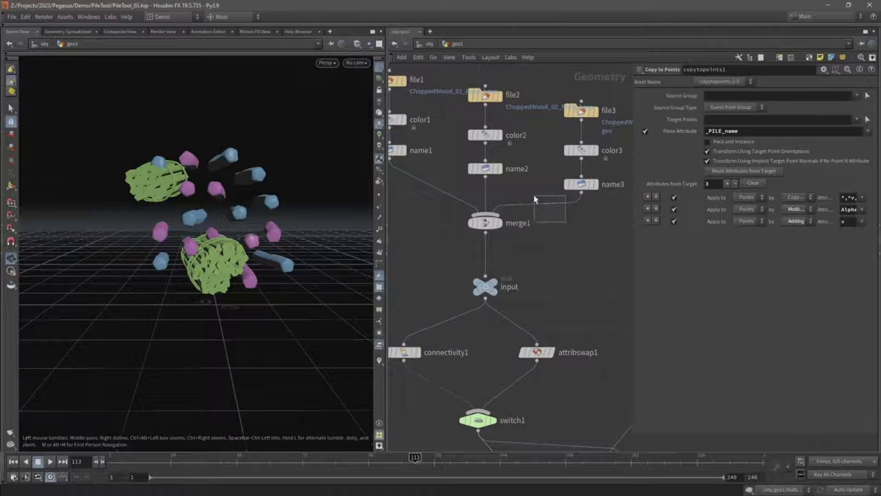
drag(533, 194, 533, 195)
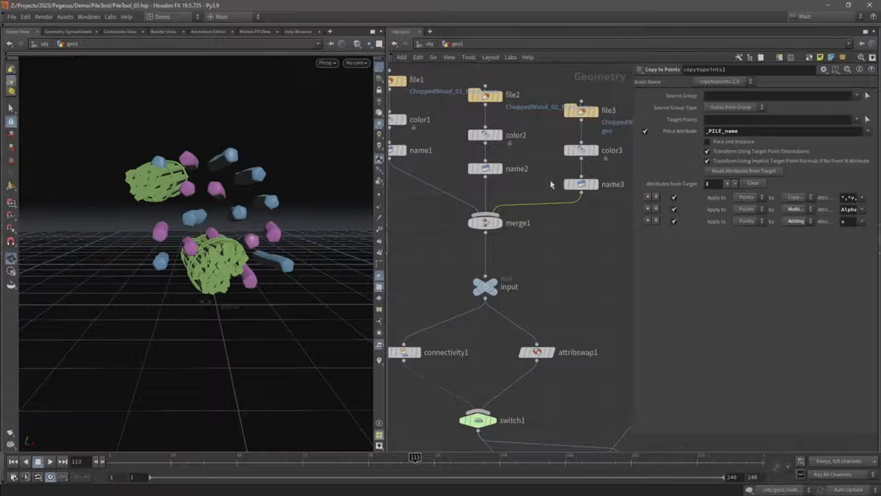
key(Delete)
- Set the Density Scale on scatteralign1 to 10
middle_drag(592, 403, 435, 219)
click(526, 158)
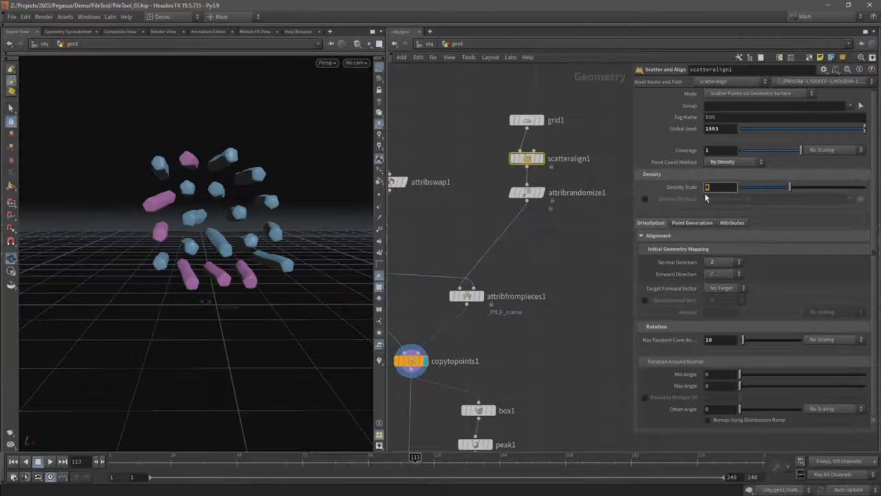
text(10)
key(Return)
middle_drag(554, 245, 578, 210)
drag(219, 244, 216, 254)
- Play the rbdbulletsolver1 simulation with the unpacked copies from copytopoints1 and return to the first frame
middle_drag(476, 425, 507, 179)
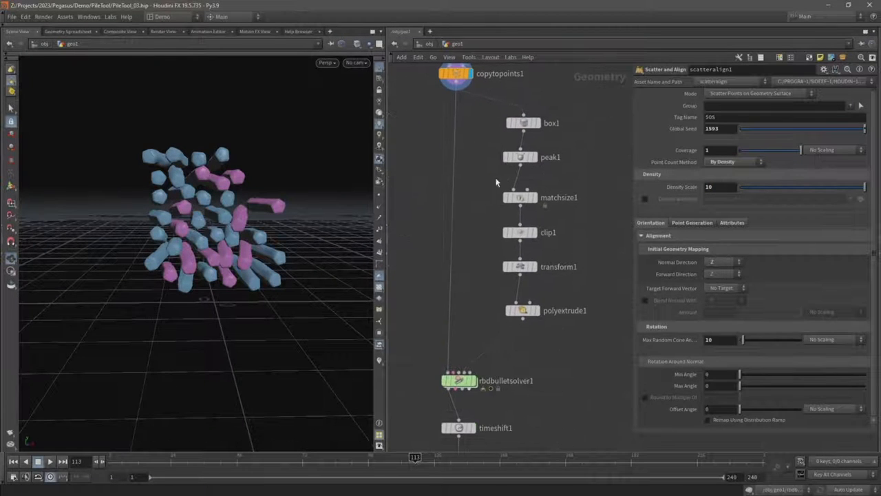
drag(480, 391, 487, 392)
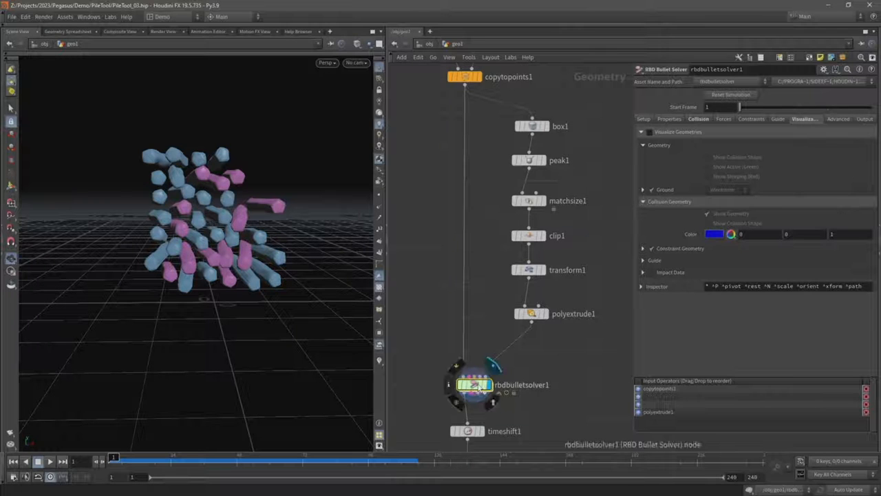
middle_drag(438, 96, 455, 210)
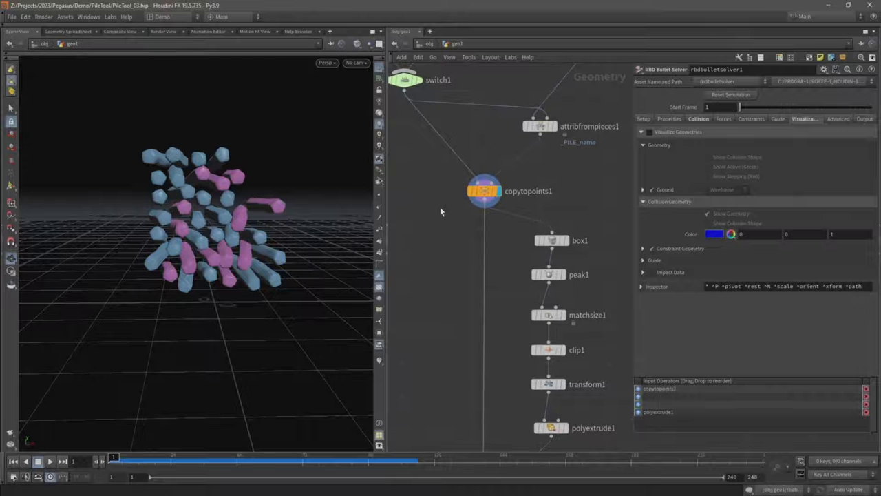
click(482, 193)
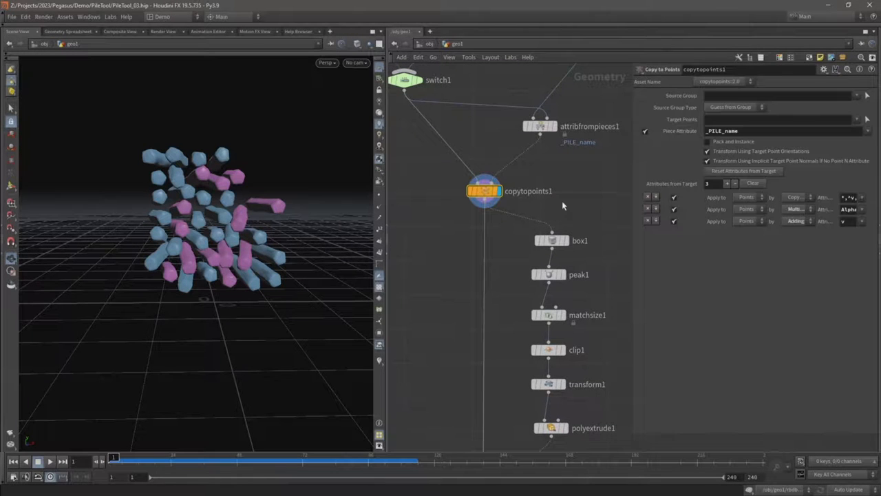
middle_drag(478, 288, 483, 208)
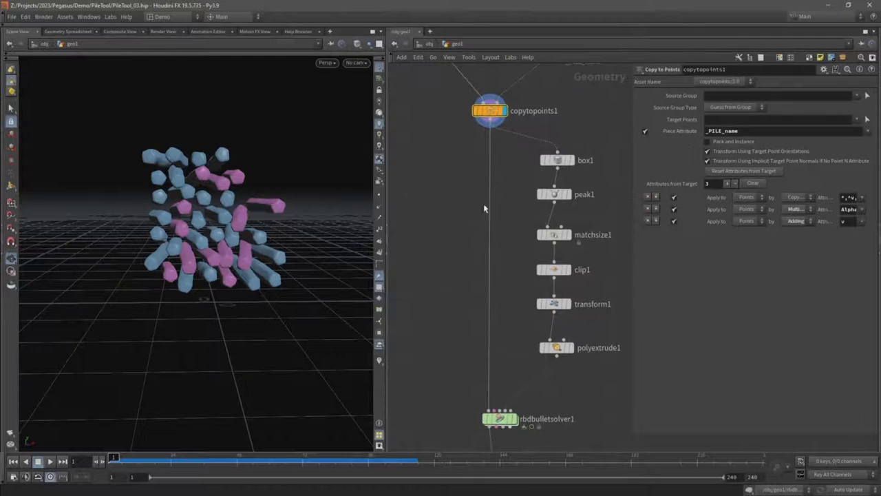
click(514, 417)
key(Up)
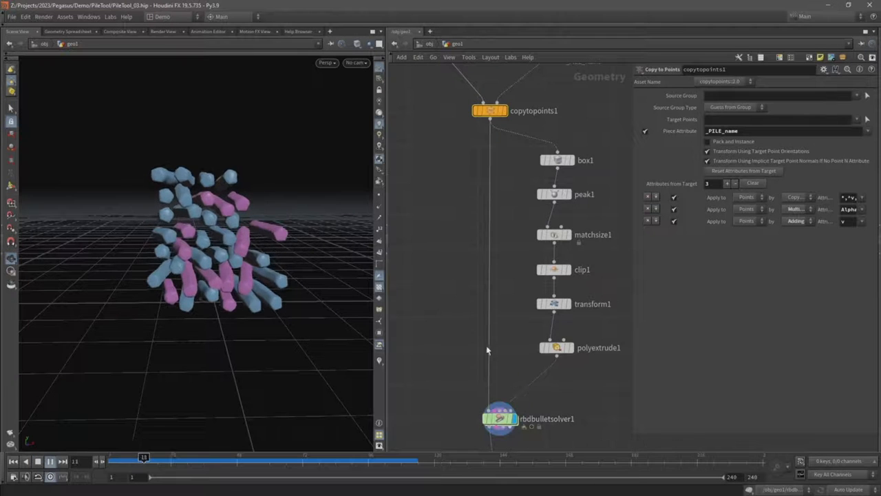
key(ctrl+Up)
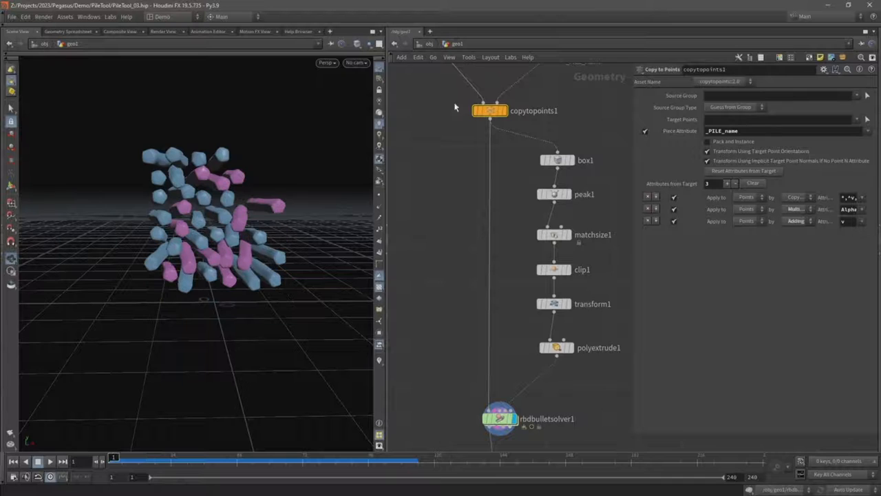
- Enable Pack and Instance on copytopoints1, replay the rbdbulletsolver1 simulation and return to the first frame
click(707, 142)
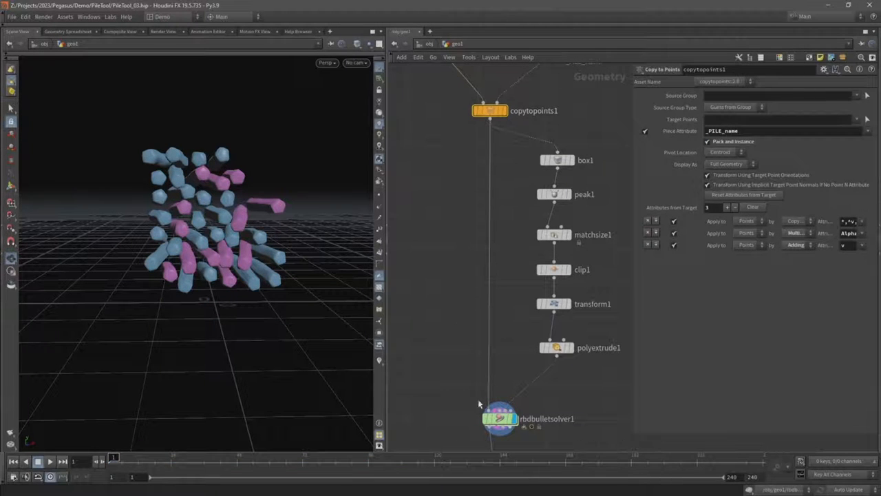
key(Up)
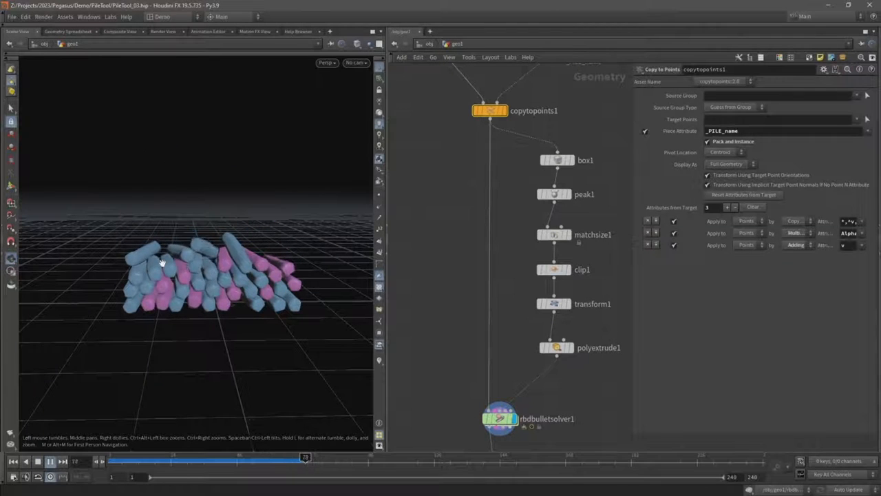
key(Up)
key(ctrl+Up)
key(Up)
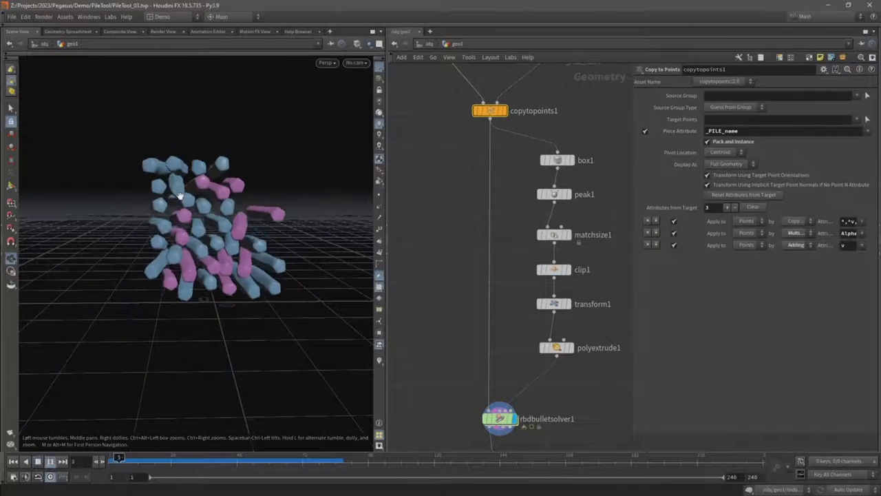
key(ctrl+Up)
- Display copytopoints1 and compare its geometry information with Pack and Instance off and on
middle_drag(490, 158, 531, 230)
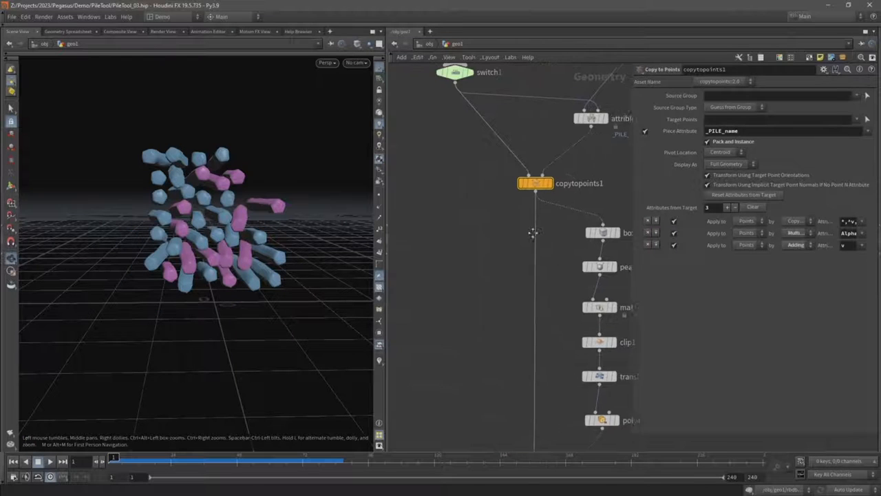
scroll(543, 186, up, 5)
click(563, 178)
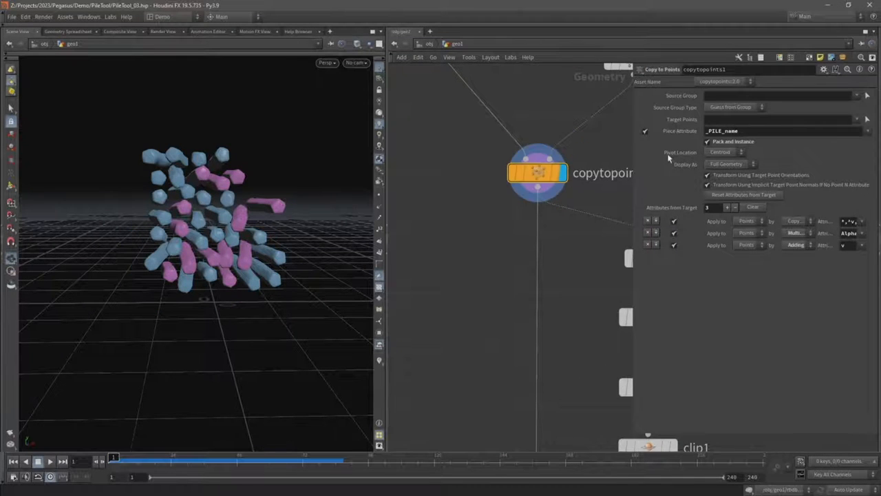
click(706, 142)
mouse_move(549, 176)
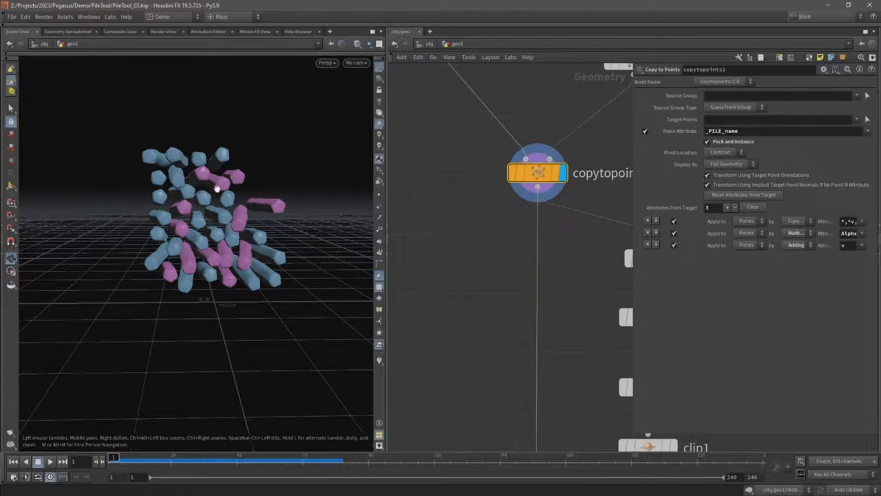
- Switch the viewport to wireframe shading and examine the mesh detail of the packed logs up close
scroll(208, 173, up, 2)
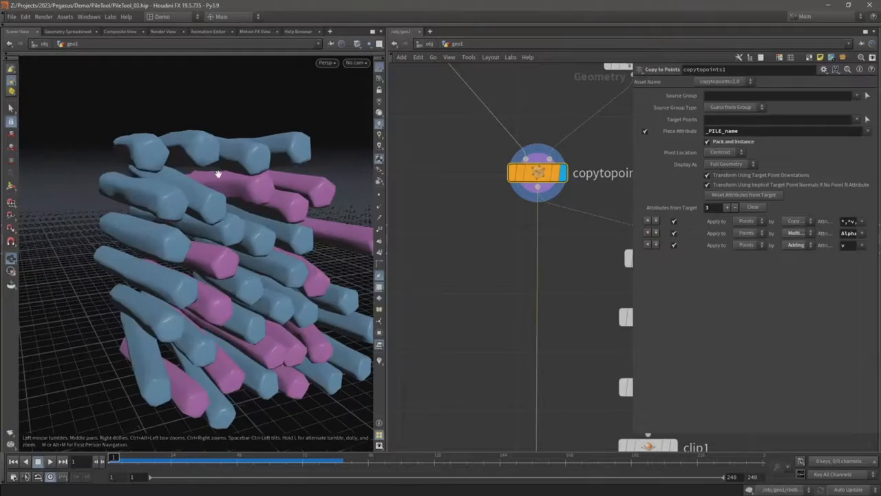
key(w)
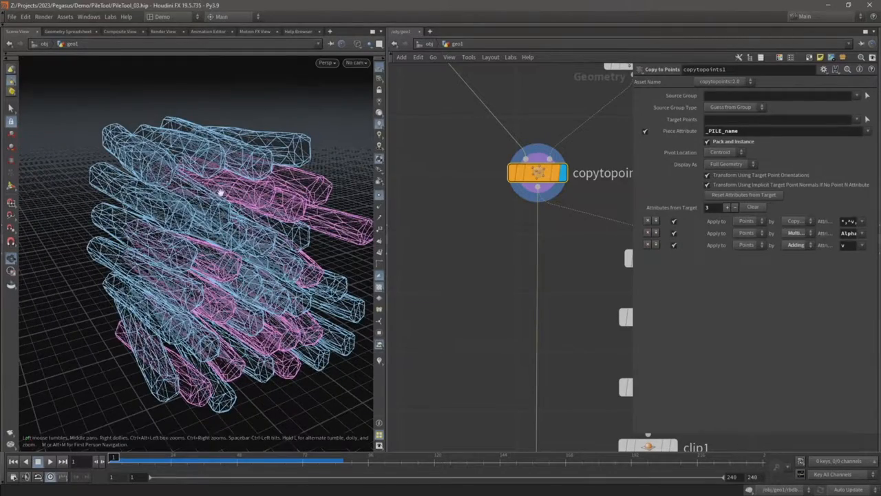
drag(220, 192, 223, 195)
drag(158, 194, 165, 176)
scroll(165, 177, up, 10)
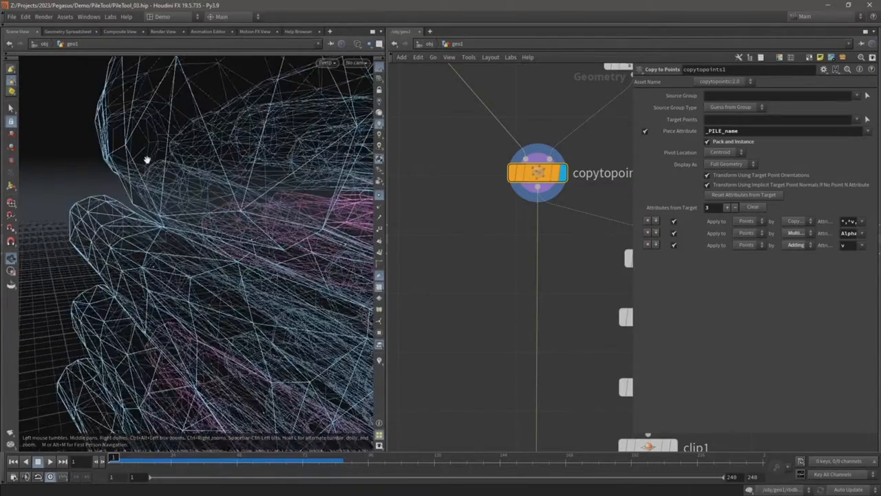
scroll(188, 198, down, 10)
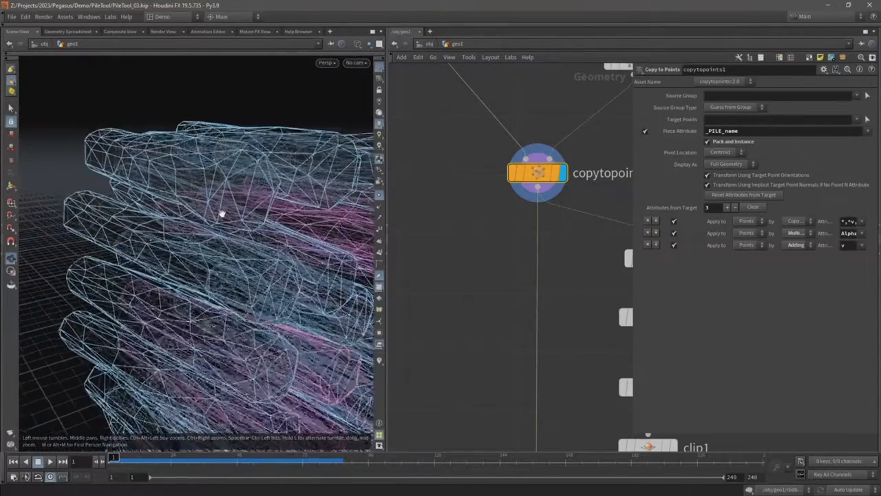
- Switch the viewport from wireframe back to shaded display and enable geometry selection on the packed logs
drag(234, 223, 191, 223)
key(s)
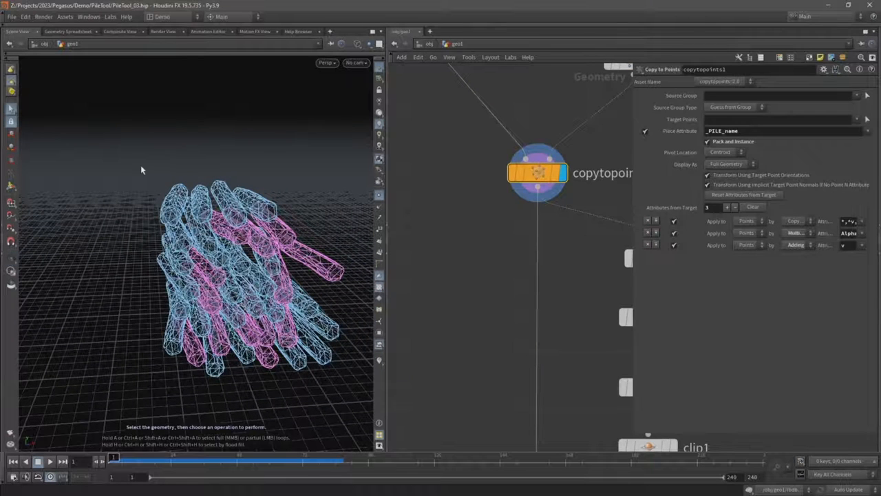
key(Escape)
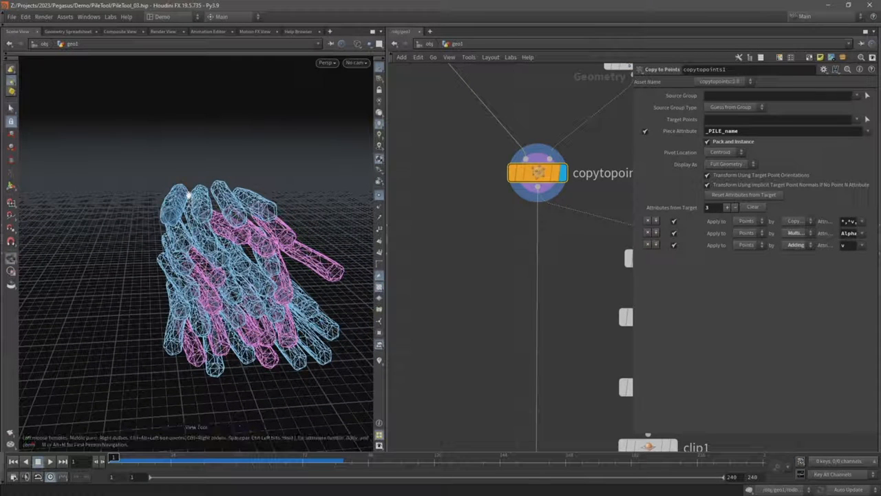
key(w)
key(s)
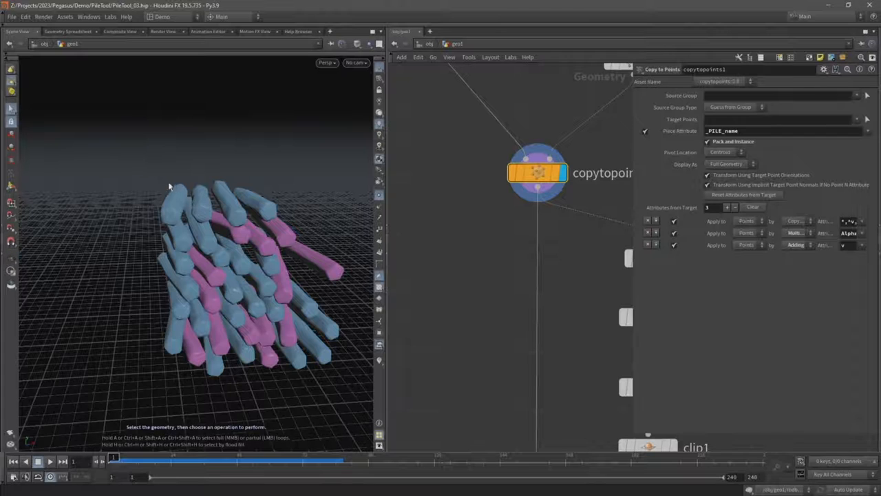
- Set the selection type to points, try moving a selection of the packed logs' points upward, and undo the edit
click(11, 80)
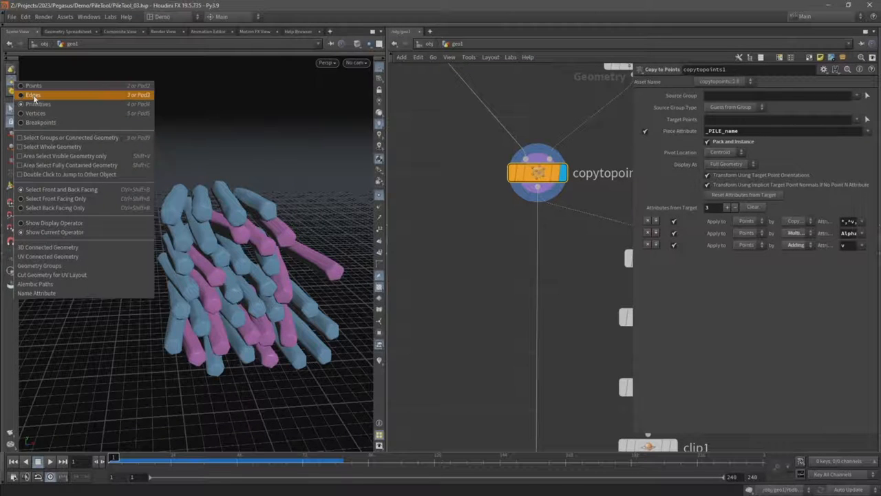
click(33, 95)
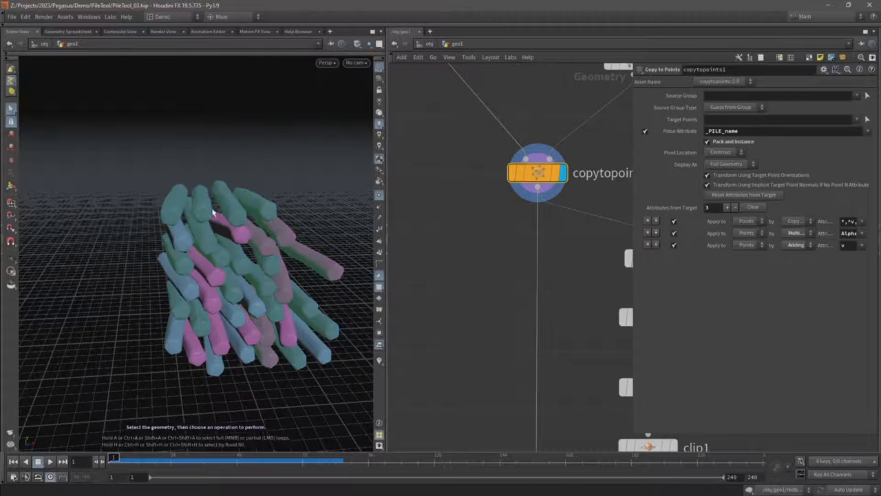
key(t)
drag(230, 213, 231, 168)
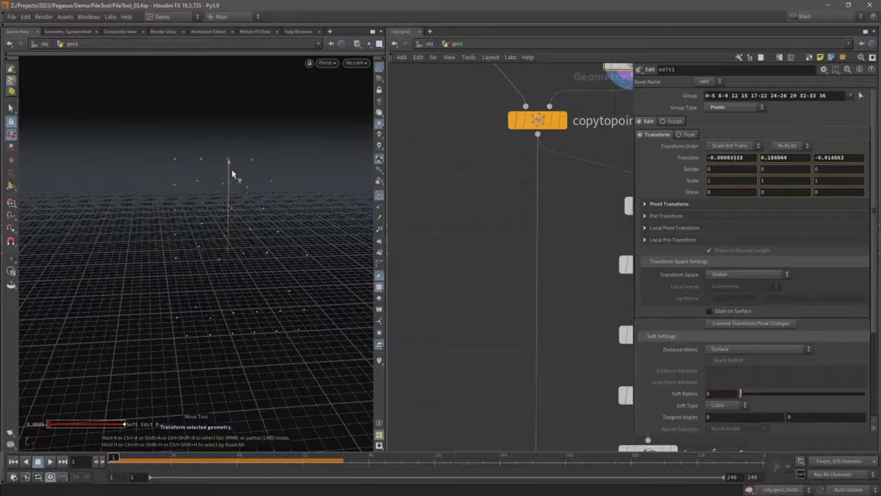
key(ctrl+z)
key(Escape)
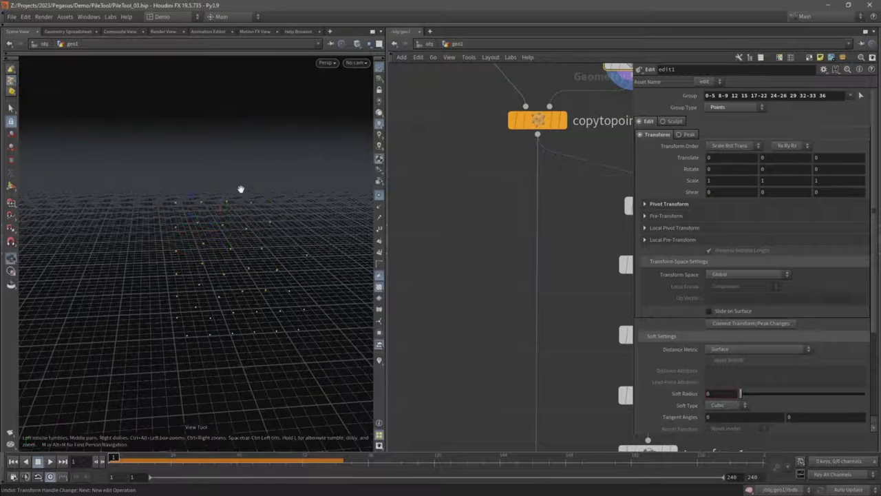
key(ctrl+z)
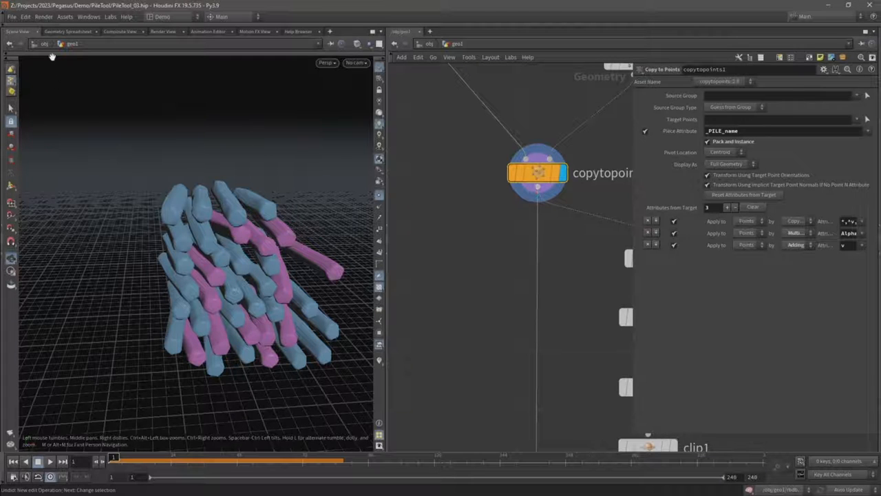
- Compare the _PILE_name and name attributes of switch1 and copytopoints1 in the Geometry Spreadsheet
click(60, 31)
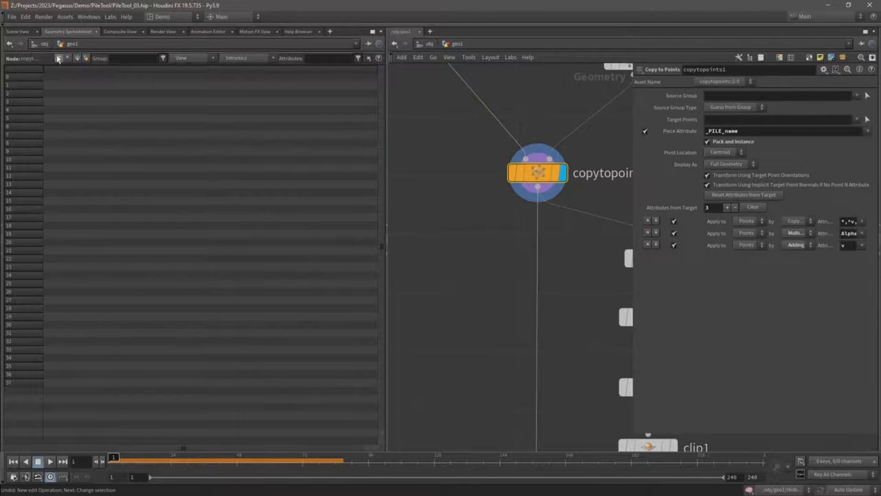
scroll(557, 324, down, 3)
click(476, 123)
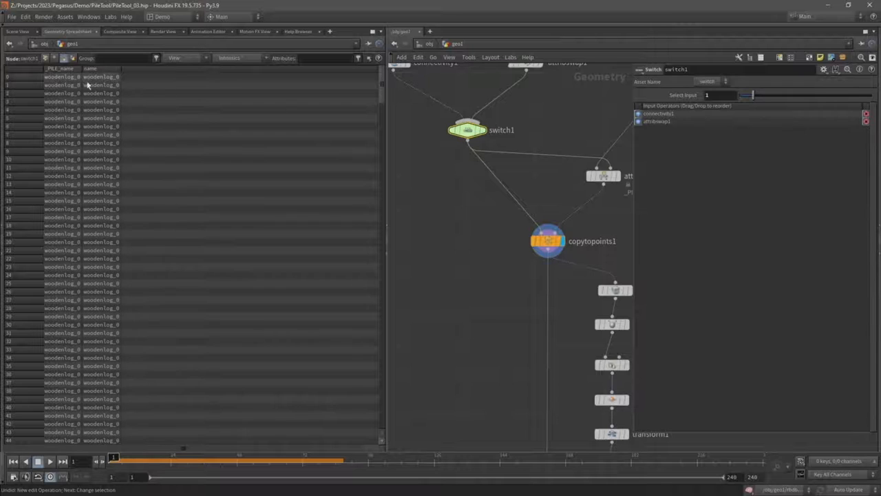
drag(82, 69, 161, 68)
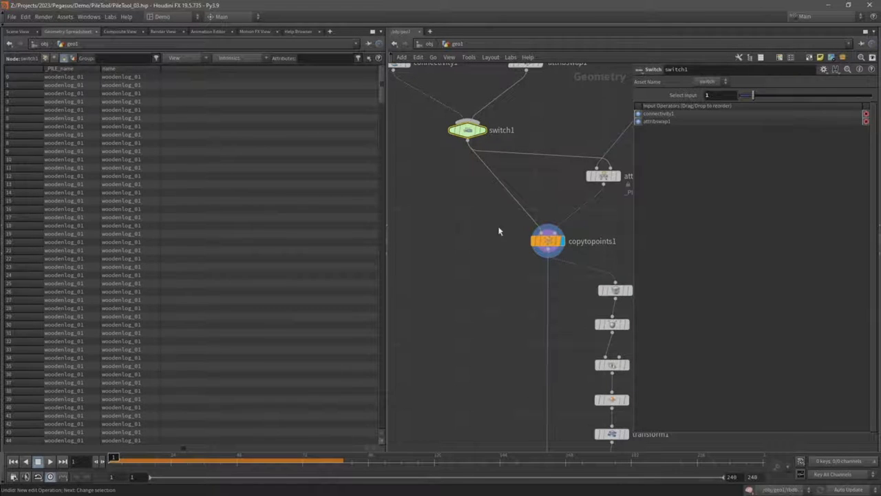
drag(491, 212, 576, 259)
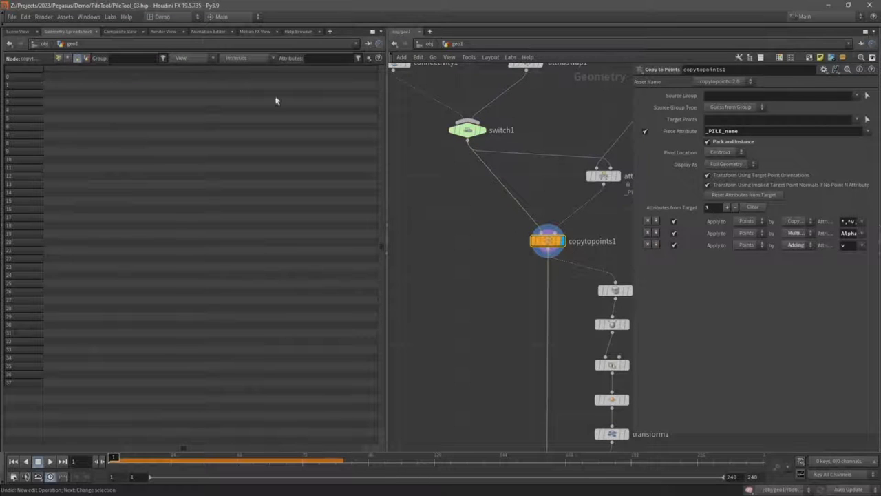
click(17, 32)
- Branch an Unpack node off copytopoints1, display it, and check its attributes in the Geometry Spreadsheet
middle_drag(525, 267, 521, 206)
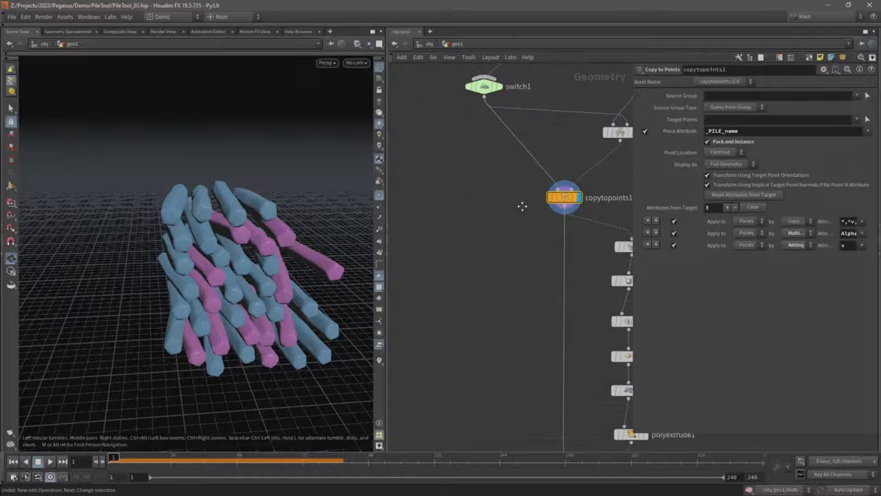
click(565, 212)
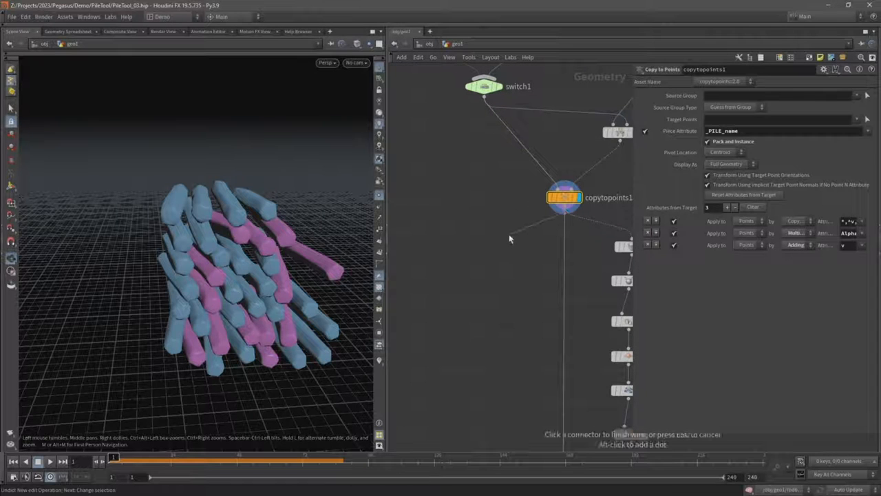
click(509, 238)
text(unpack)
key(Return)
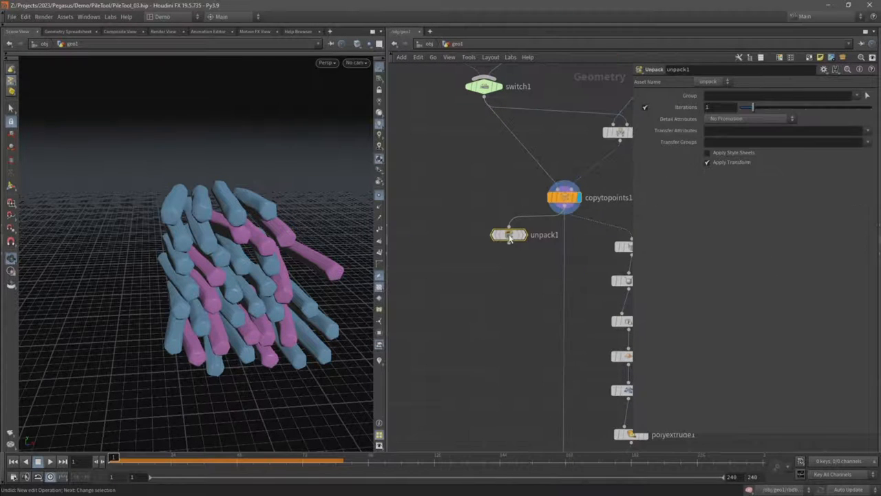
click(527, 234)
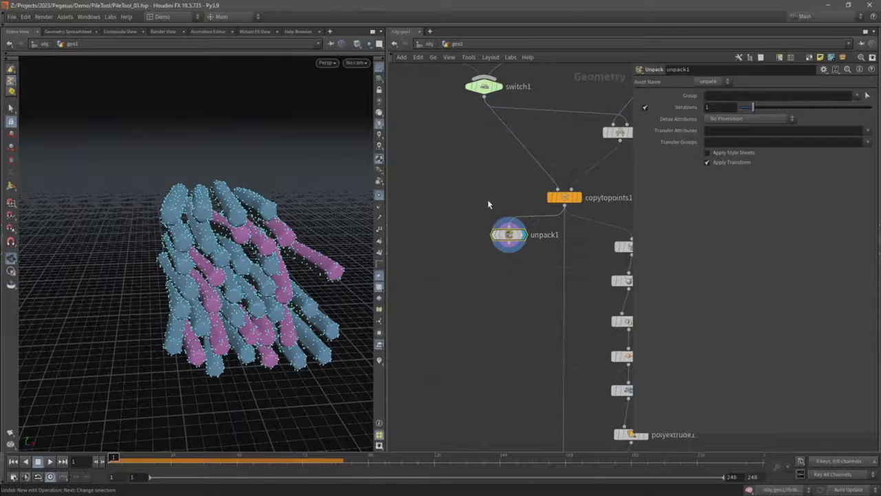
click(65, 31)
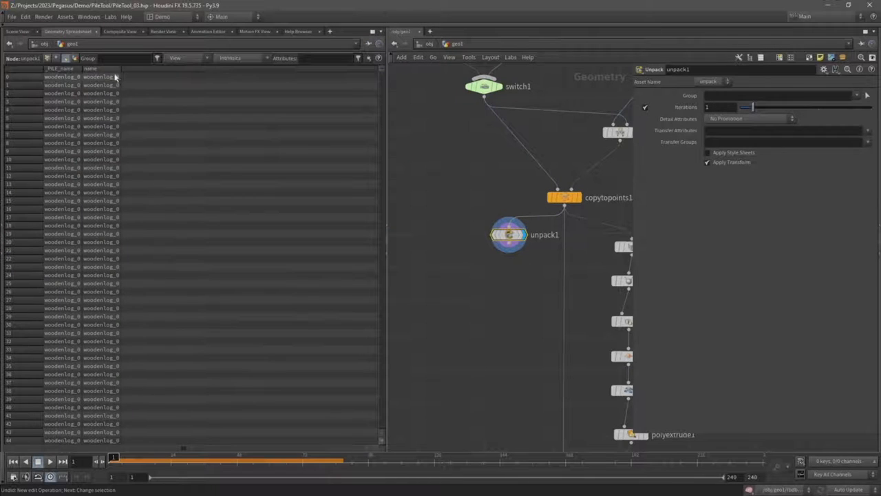
click(15, 31)
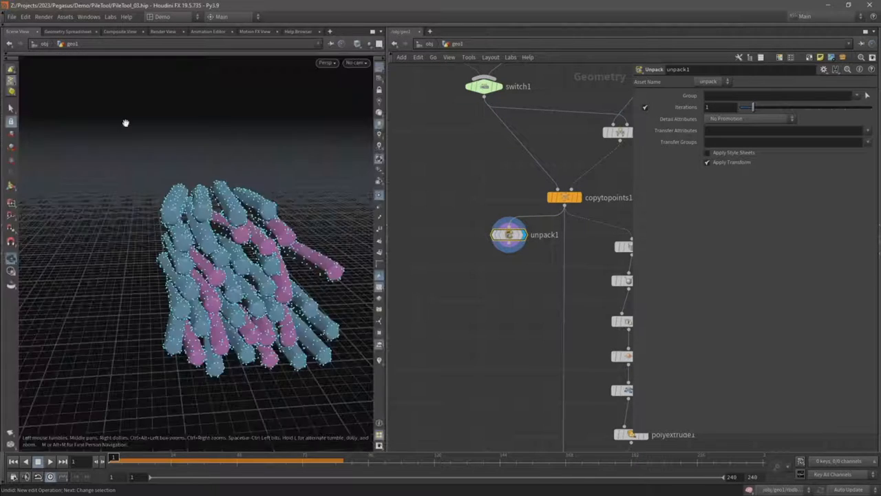
- Try moving a group of points on the unpacked logs, undo the move, and delete the unpack1 and edit1 nodes
key(s)
drag(154, 184, 207, 251)
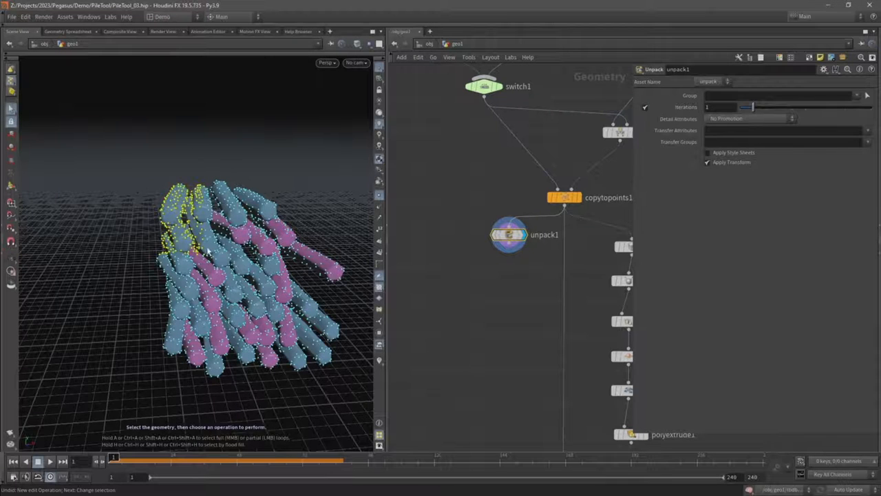
key(t)
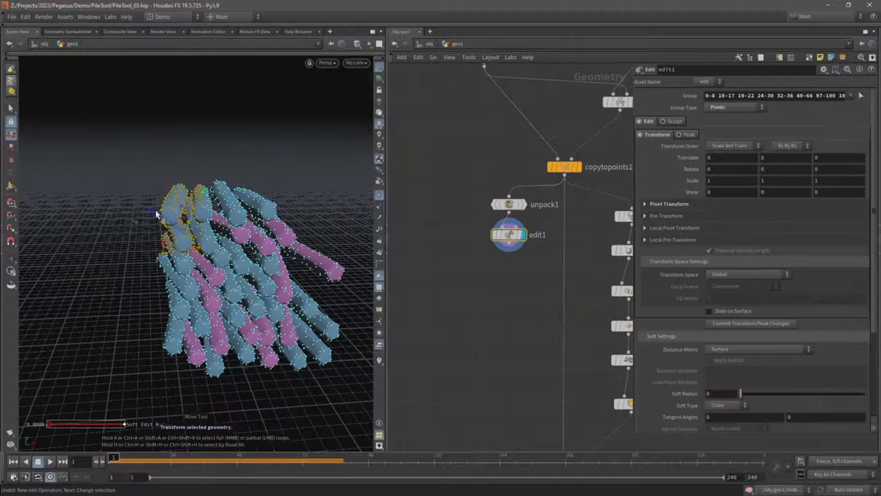
drag(160, 215, 116, 186)
key(ctrl+z)
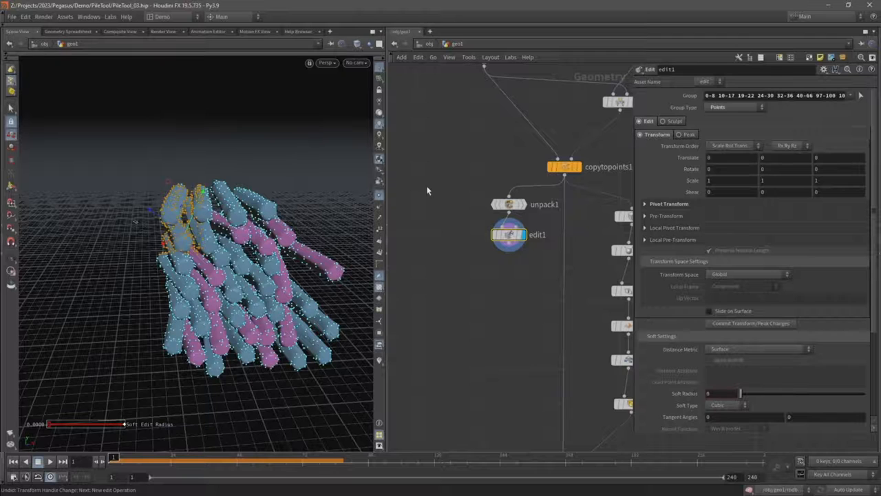
drag(462, 176, 520, 265)
key(Delete)
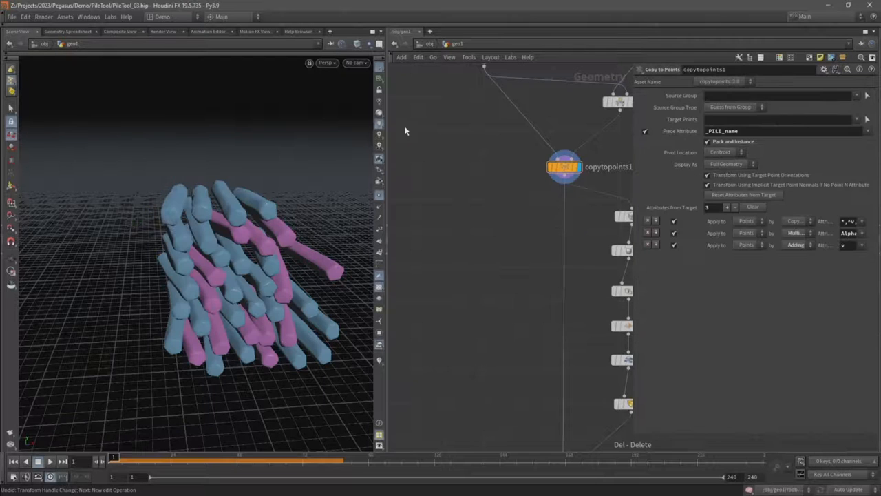
- Insert an Unpack node between timeshift1 and the output null and display its result
scroll(592, 181, up, 4)
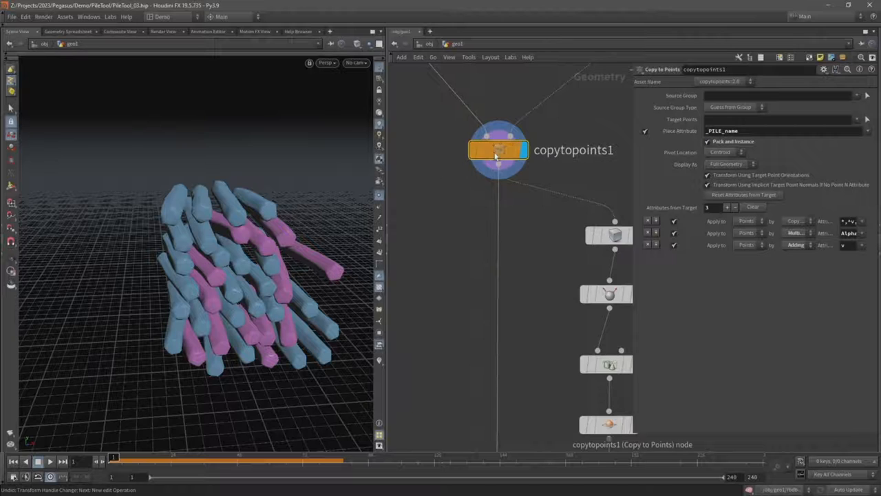
mouse_move(497, 157)
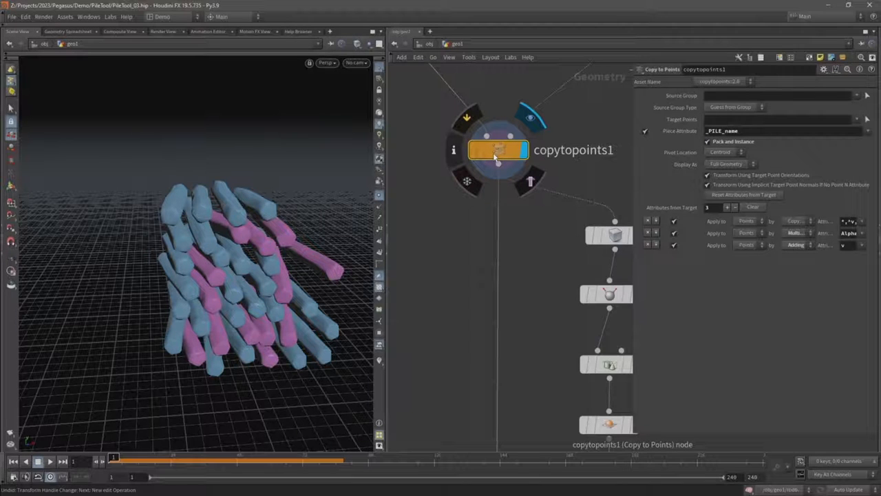
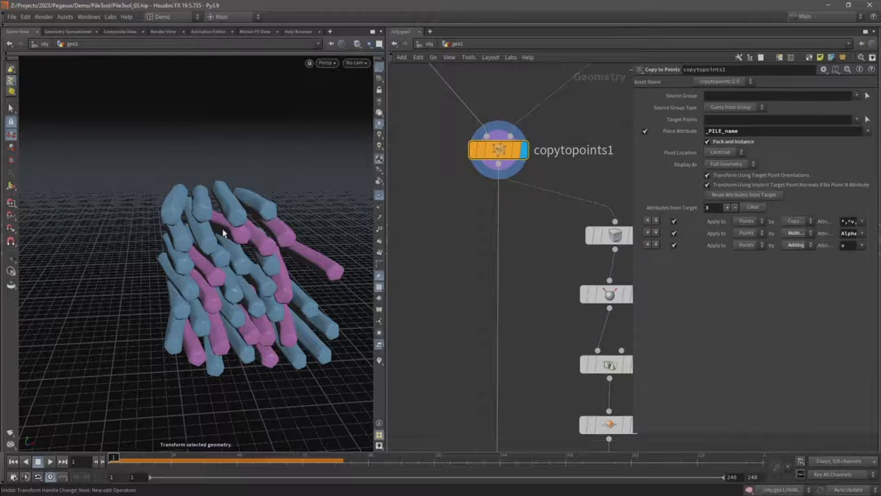
key(Escape)
scroll(403, 261, down, 5)
middle_drag(414, 298, 419, 124)
middle_drag(423, 250, 432, 180)
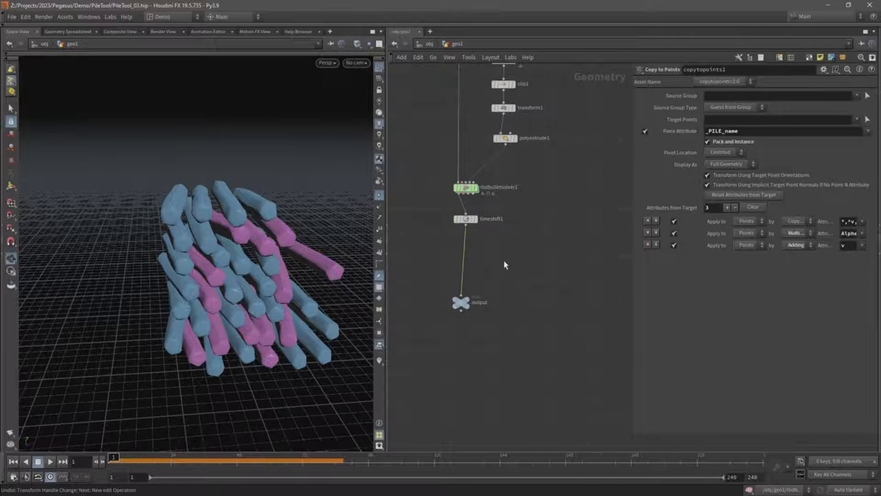
key(Tab)
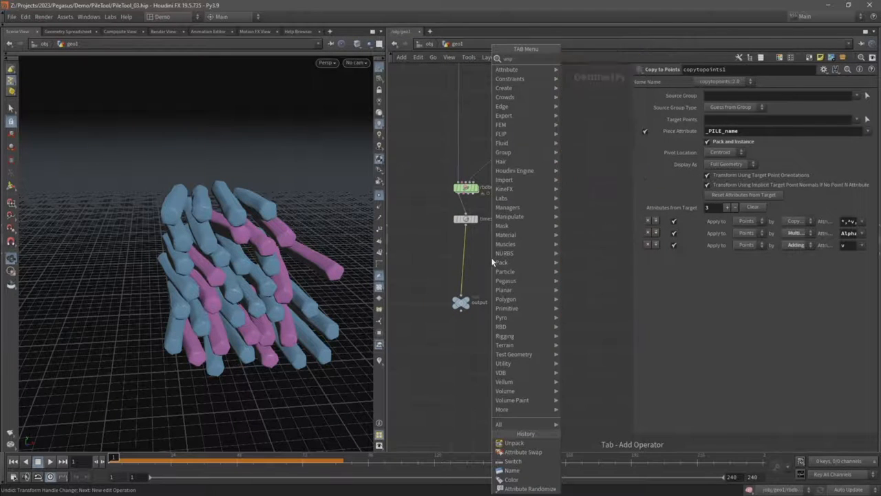
click(599, 110)
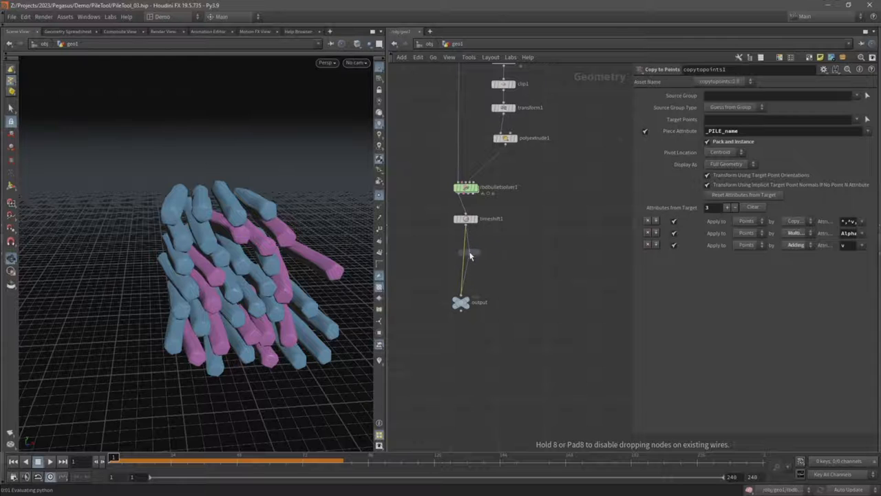
click(465, 252)
scroll(475, 253, up, 5)
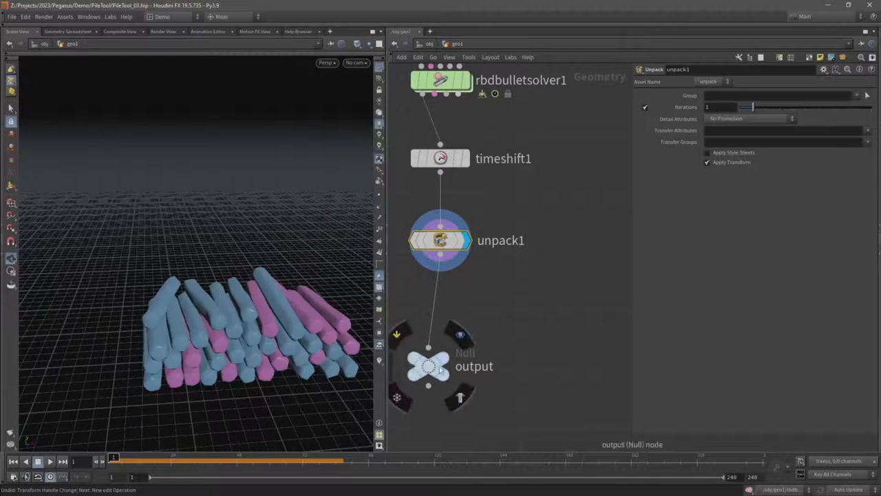
- Move grid1 away from scatteralign1 to make room and insert a Linear Taper node between them
scroll(478, 357, down, 5)
middle_drag(549, 263, 564, 346)
middle_drag(556, 123, 560, 216)
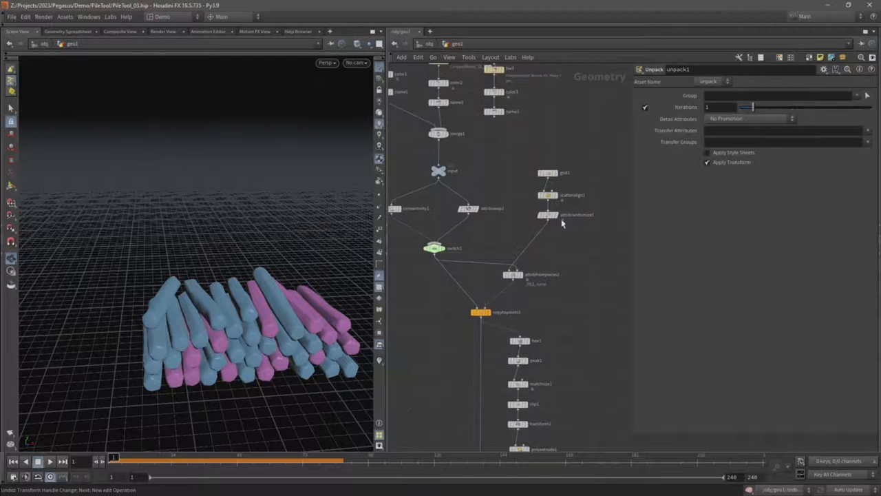
scroll(562, 209, up, 4)
drag(492, 123, 563, 169)
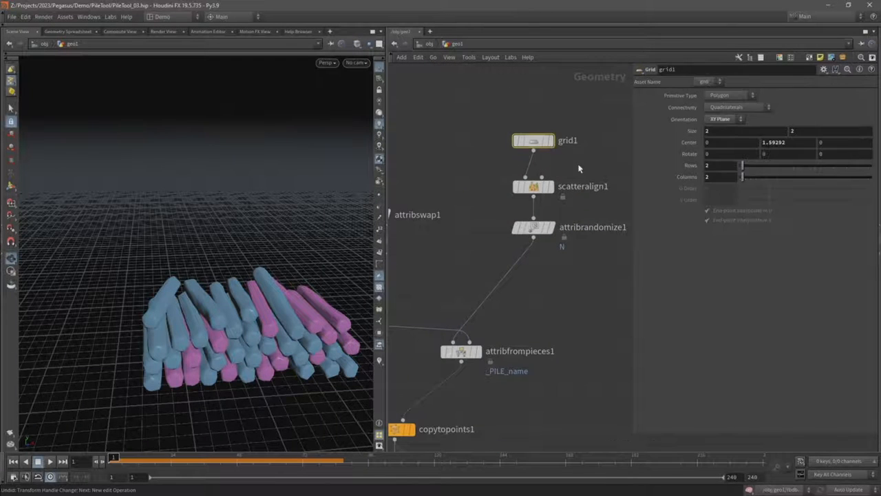
middle_drag(579, 168, 569, 239)
drag(526, 213, 523, 141)
drag(488, 177, 554, 198)
key(Tab)
text(tran)
key(Return)
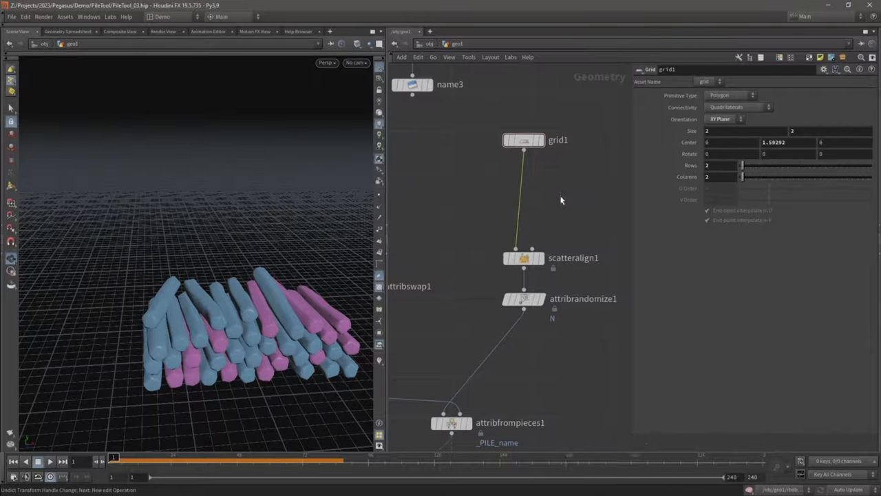
click(541, 204)
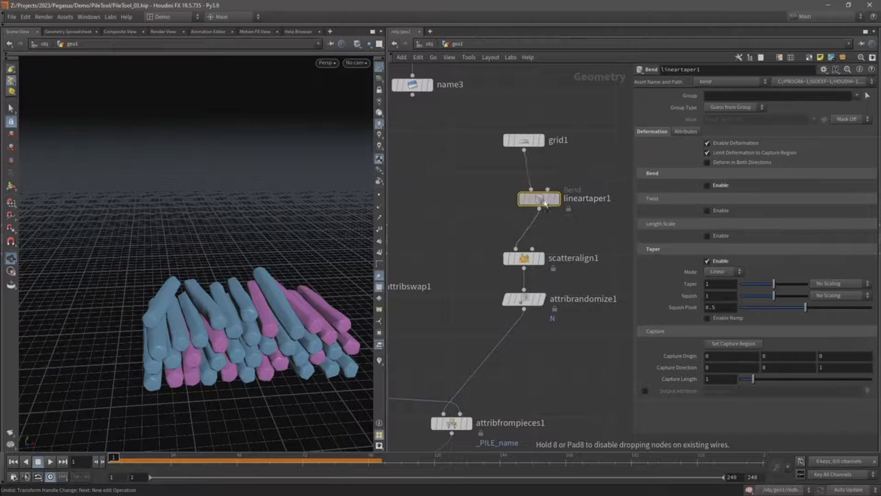
- Display copytopoints1 and view the unsimulated log arrangement from the front
middle_drag(444, 299, 544, 200)
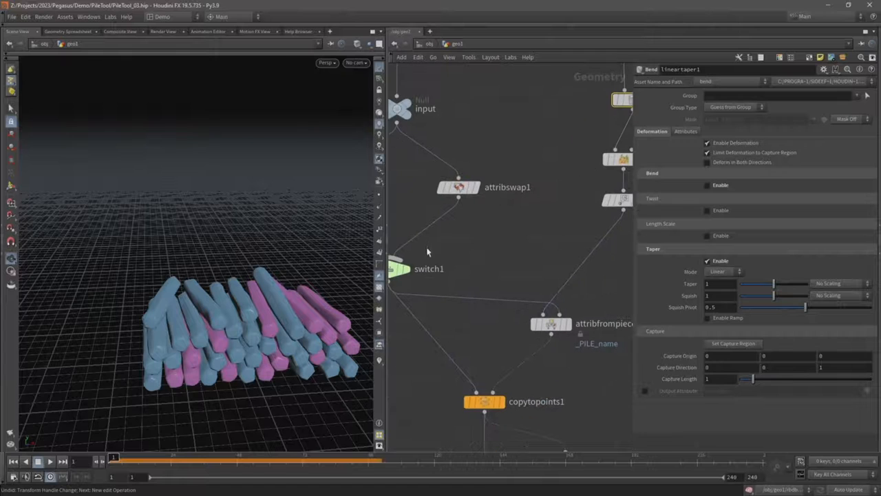
click(503, 403)
drag(308, 313, 219, 277)
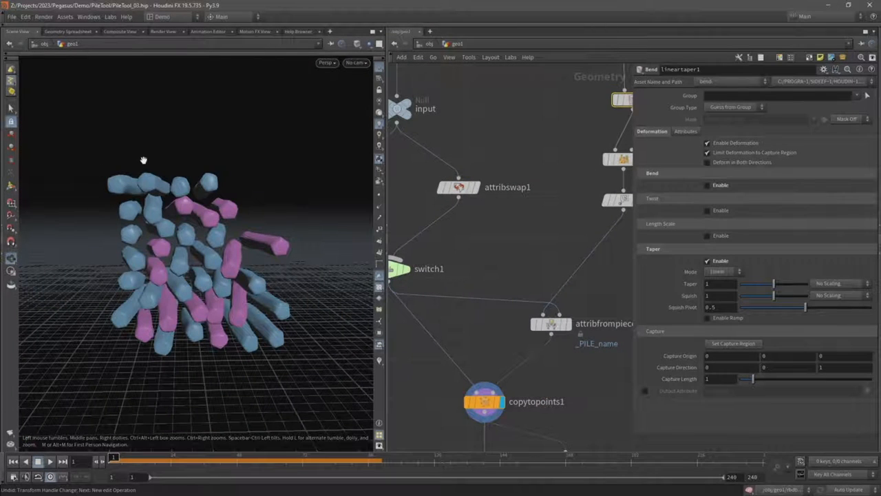
- Align lineartaper1 beneath grid1, display its result, and set its taper to 0.37
middle_drag(598, 131, 496, 185)
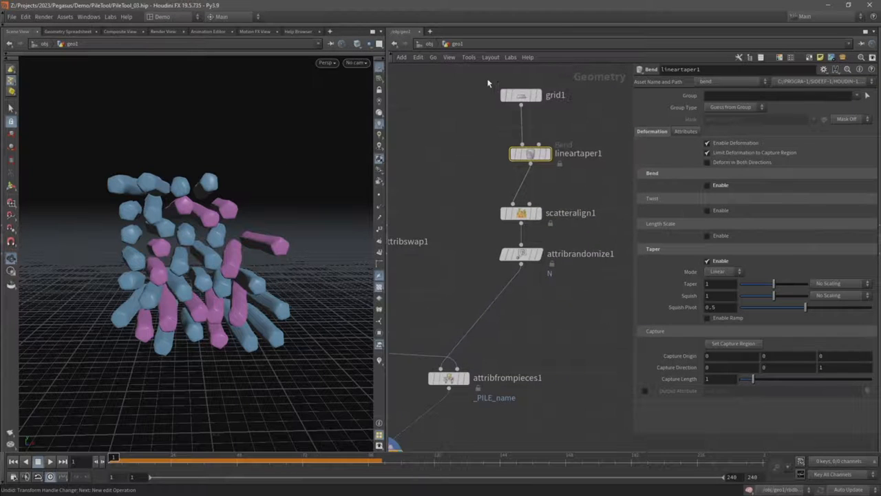
drag(529, 151, 520, 153)
key(r)
click(517, 163)
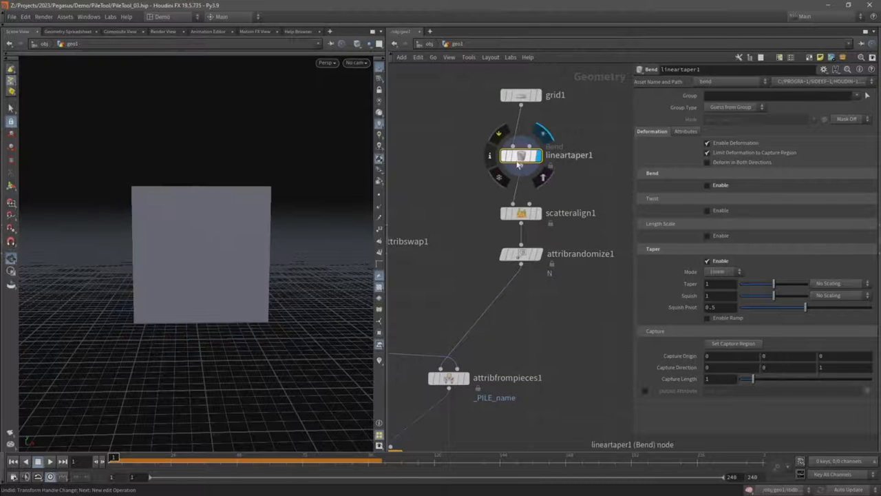
drag(772, 283, 751, 292)
- Show the taper's capture handle and set the capture direction to 0, 1, 0 so the grid tapers upward
drag(234, 137, 172, 186)
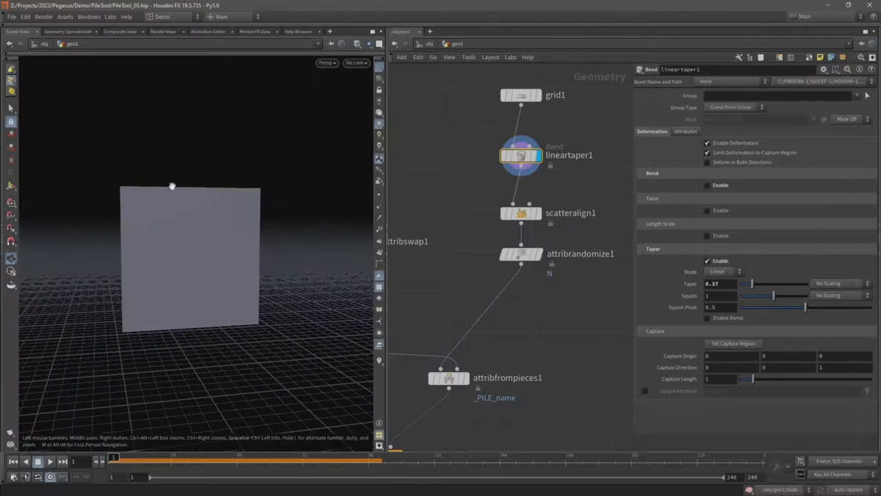
click(11, 186)
drag(180, 314, 213, 305)
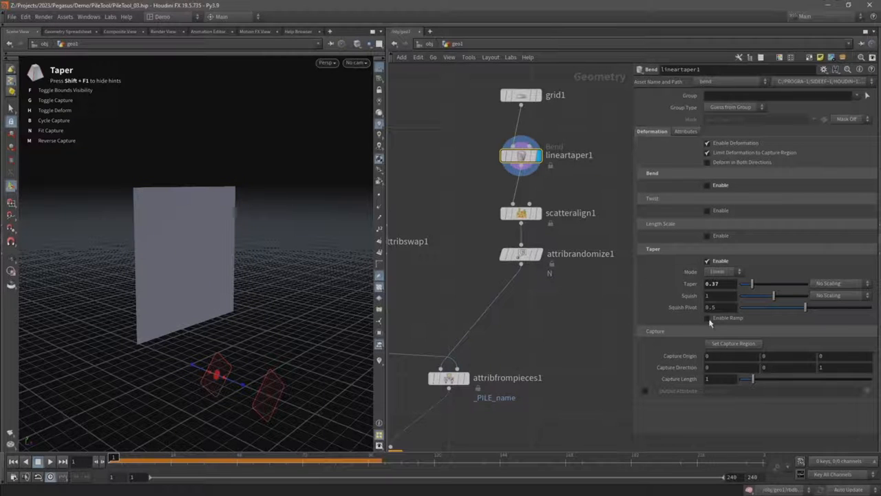
click(771, 368)
text(1)
key(Tab)
text(0)
key(Return)
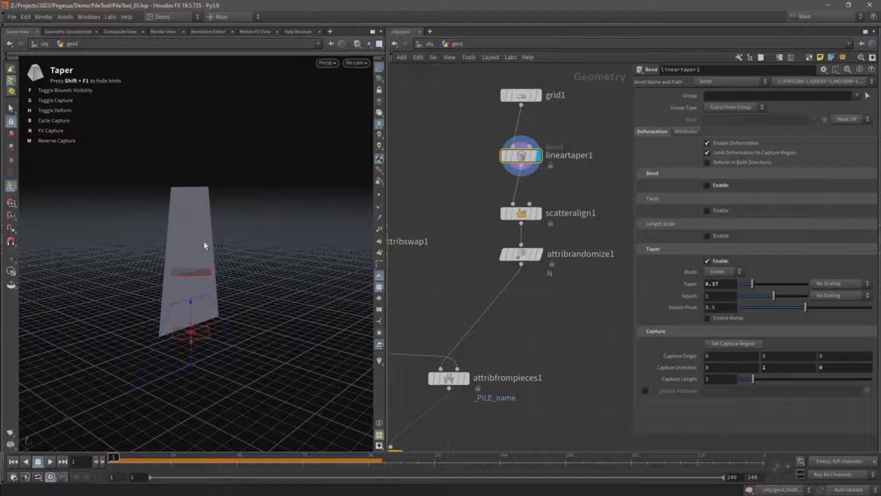
- Try a capture length of 1.43 and shift the capture origin's Y value to -0.1
key(Escape)
drag(204, 244, 155, 235)
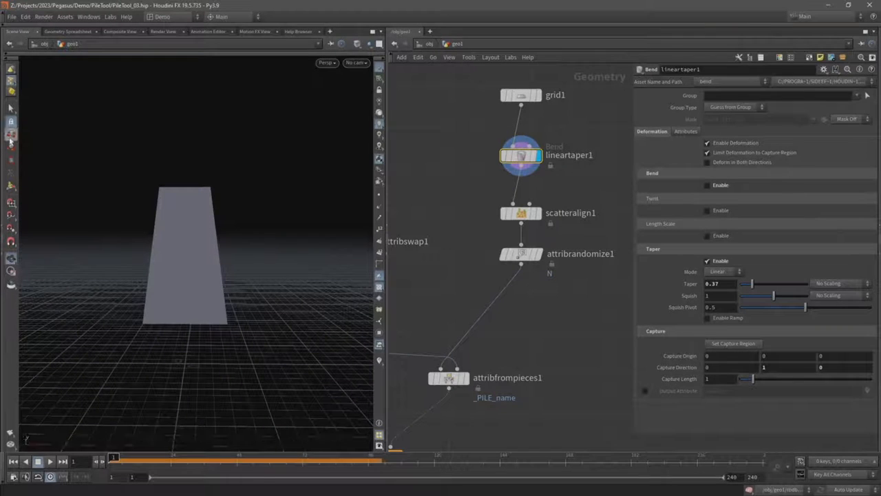
key(Return)
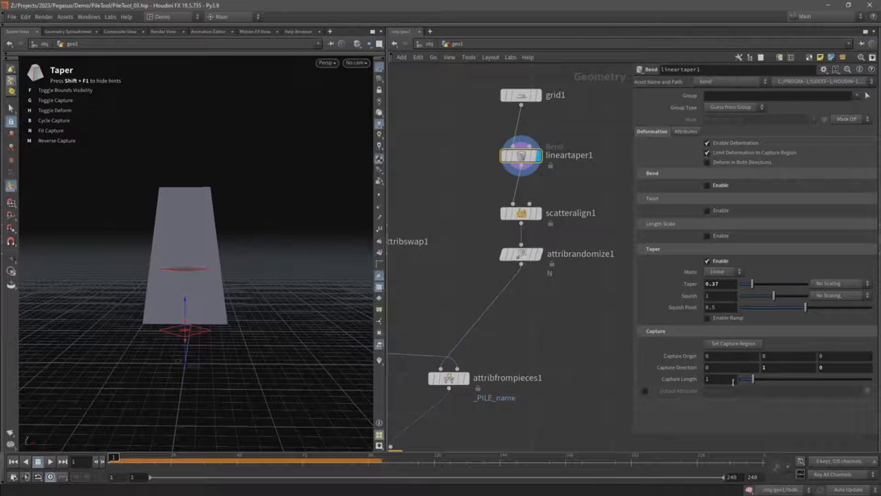
drag(753, 379, 775, 378)
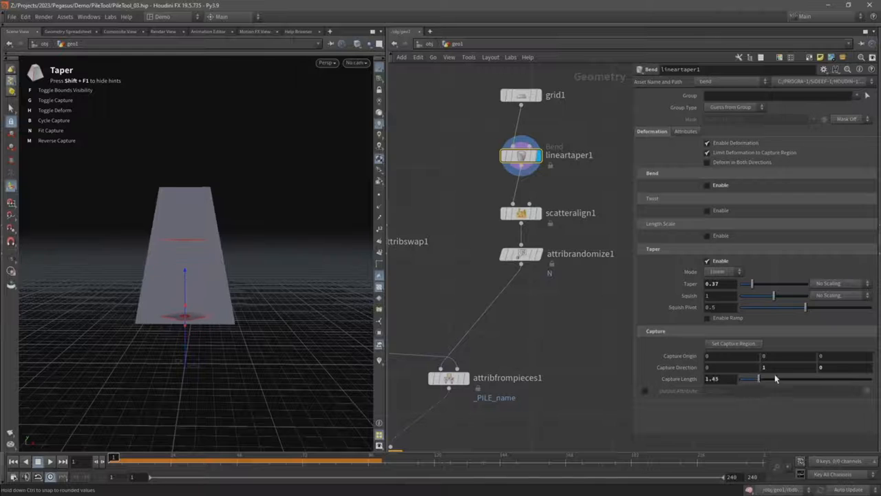
click(781, 357)
scroll(780, 358, up, 9)
scroll(780, 357, down, 8)
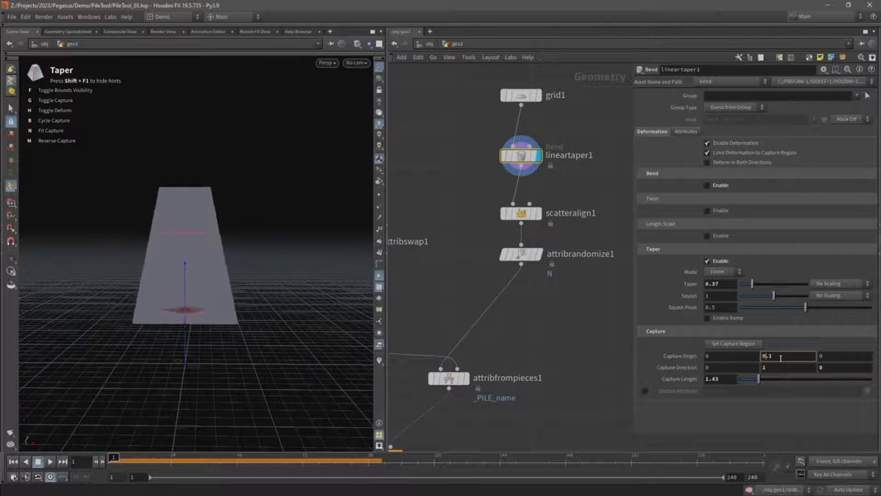
scroll(780, 357, down, 2)
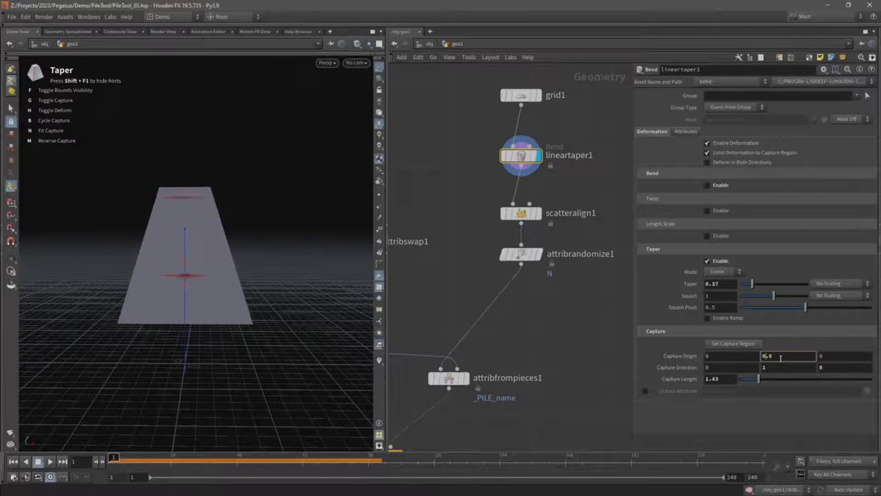
- Set the capture origin's X and Y to the expressions centroid(0,D_X) and centroid(0,D_Y)
click(720, 358)
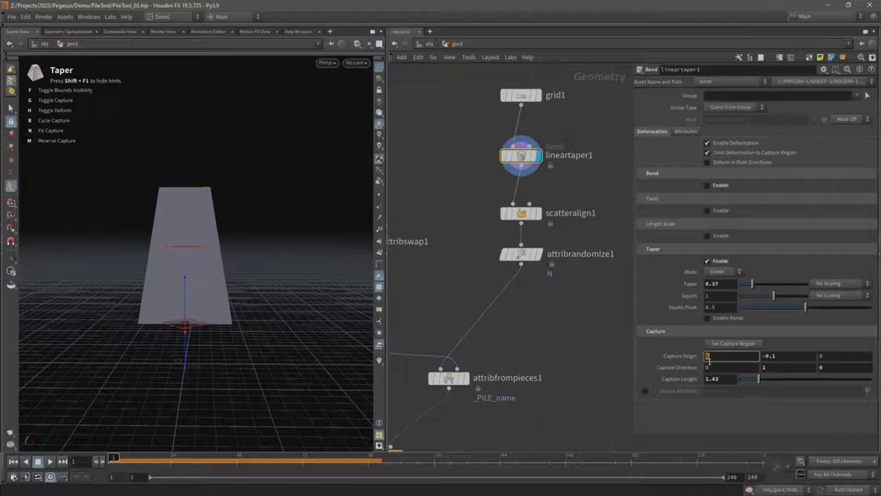
text(centro)
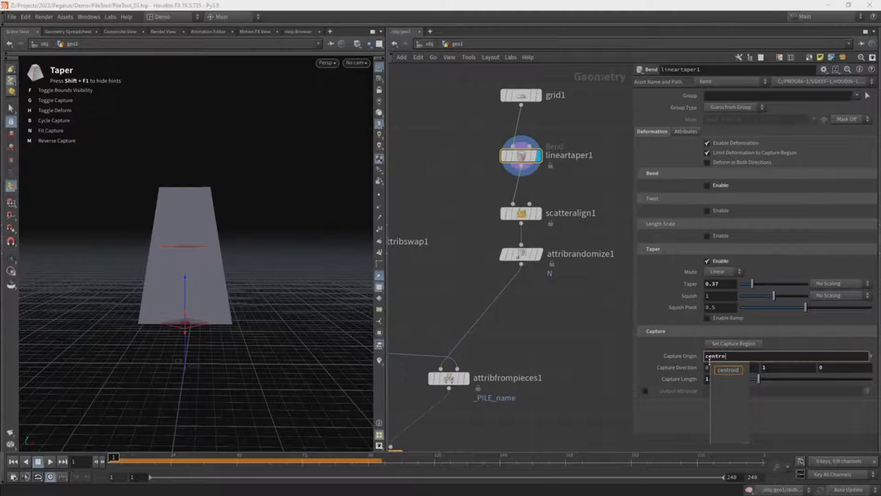
text(id(0)
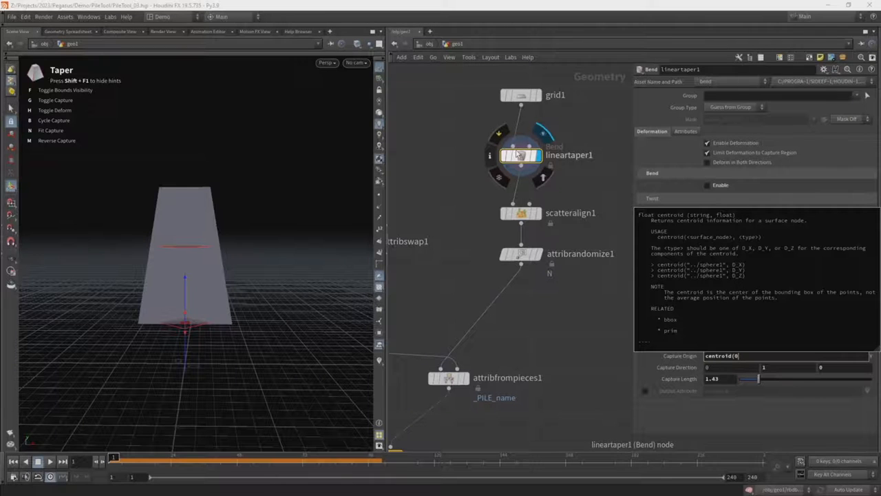
mouse_move(521, 101)
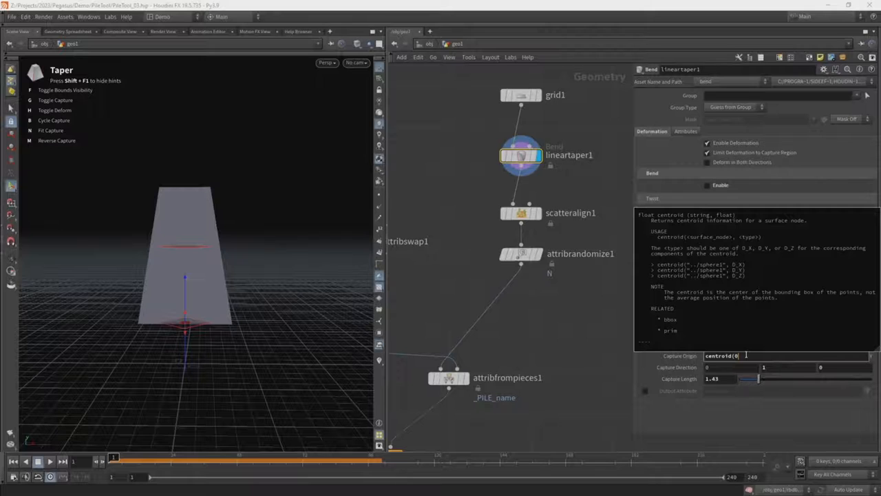
text(,D_X)
key(Return)
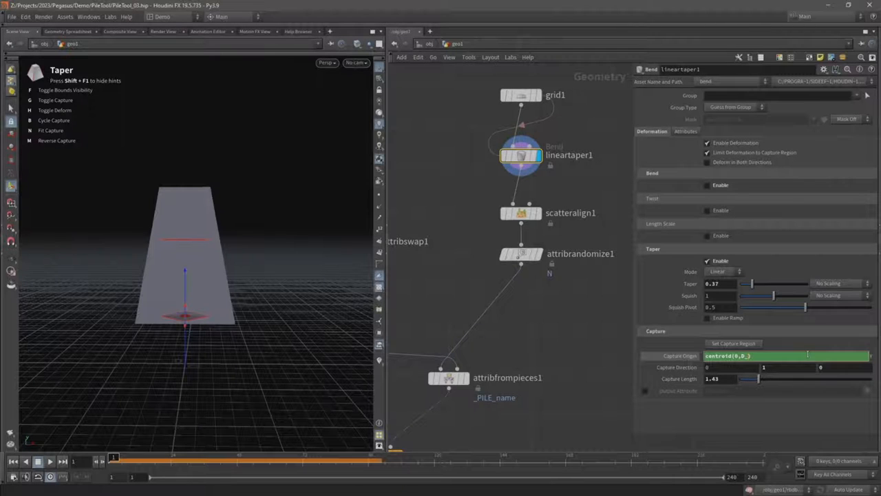
key(Return)
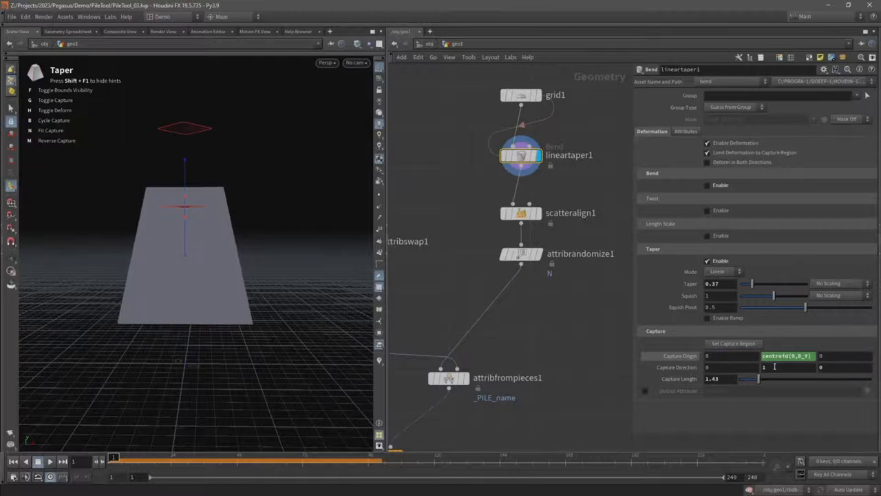
- Set the capture origin's Z to the expression centroid(0,D_Z)
text(()
text((0)
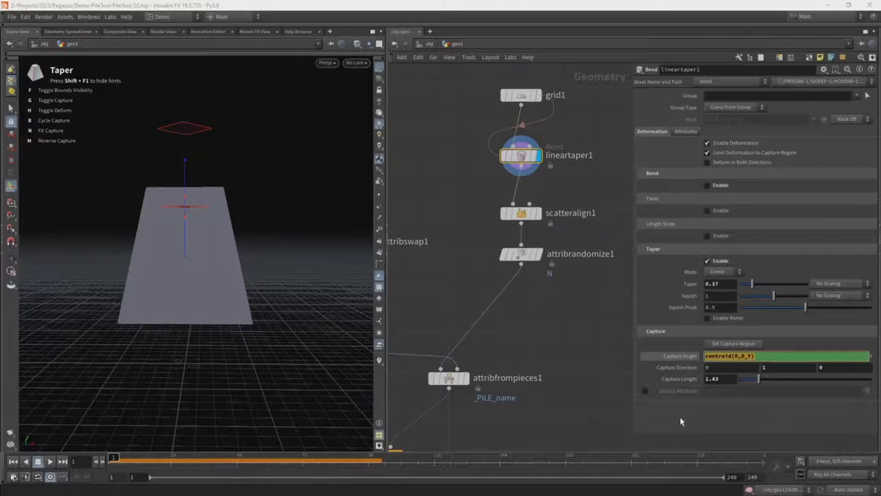
key(BackSpace)
key(BackSpace)
key(BackSpace)
key(BackSpace)
key(BackSpace)
key(BackSpace)
text(0)
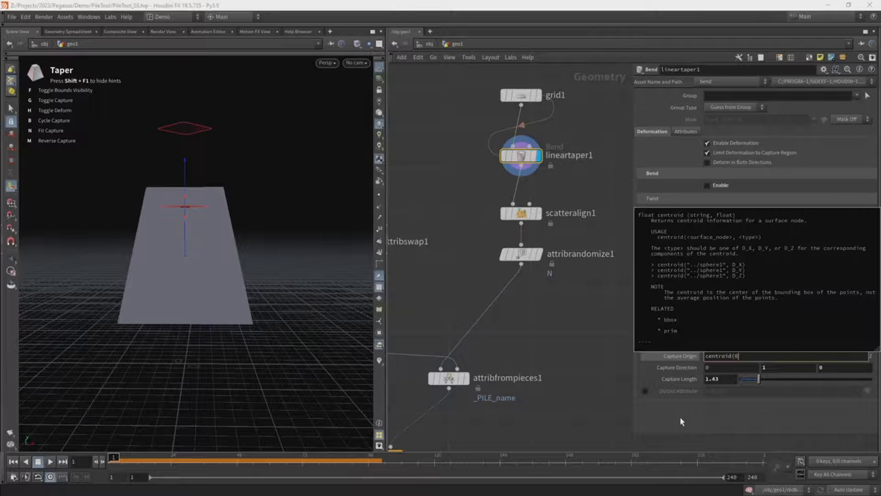
text(,D_Z))
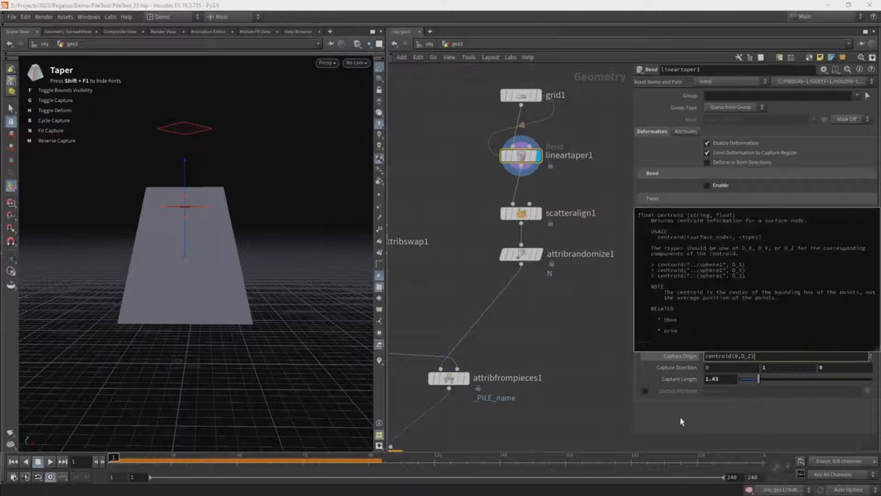
key(Return)
- Replace the capture origin's Y expression with bbox(0,Y_MIN)
scroll(213, 269, up, 5)
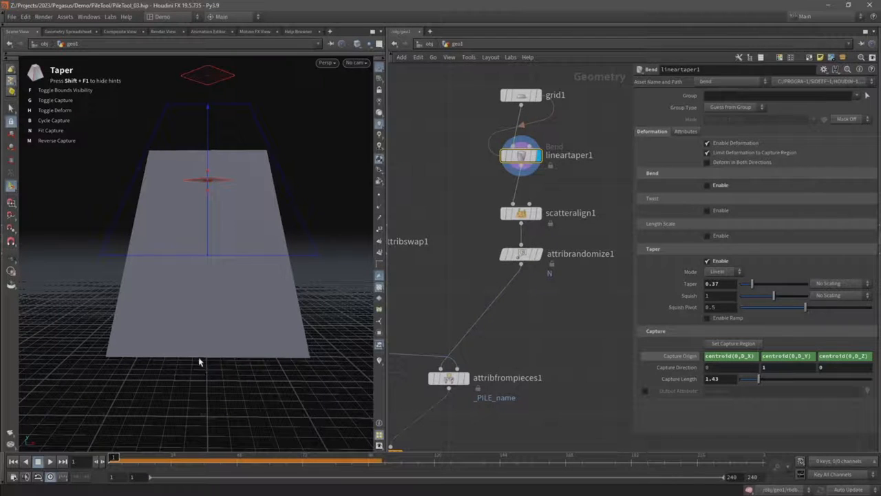
key(f)
click(786, 355)
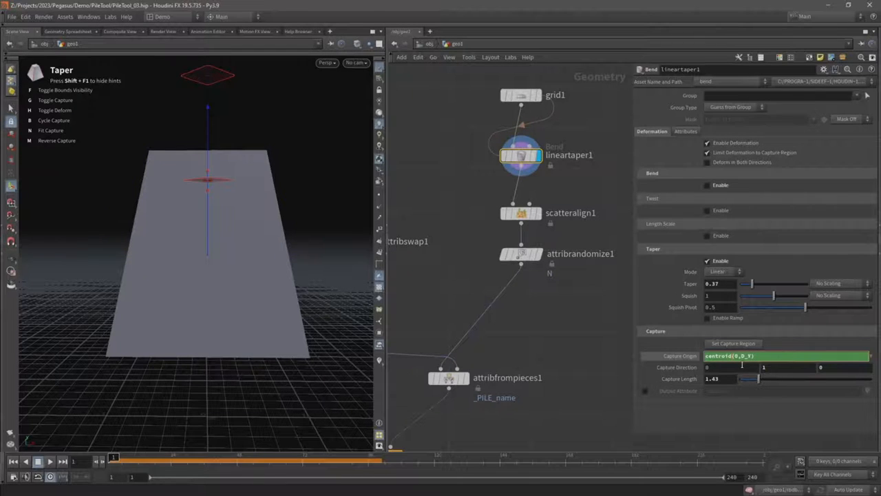
key(ctrl+a)
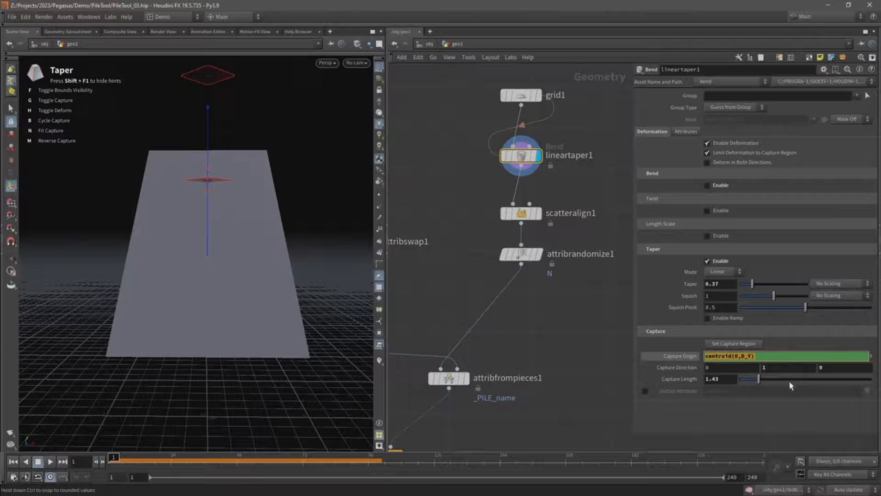
text(b)
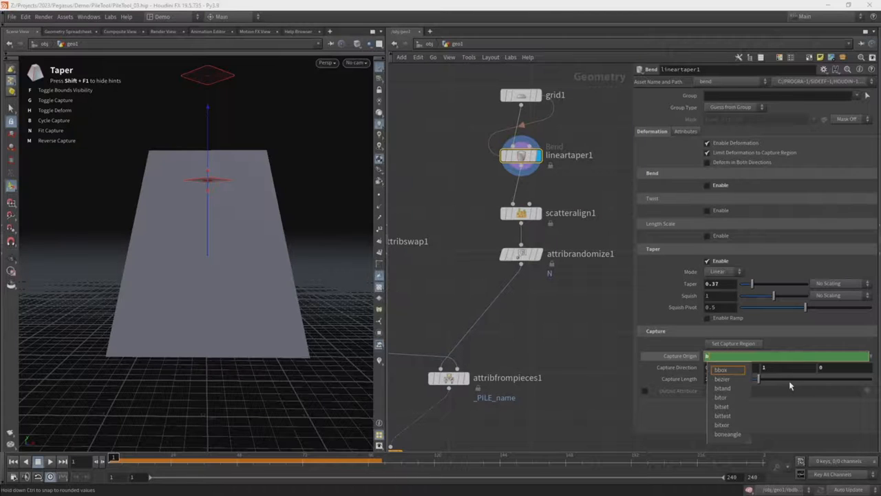
text(box)
key(Return)
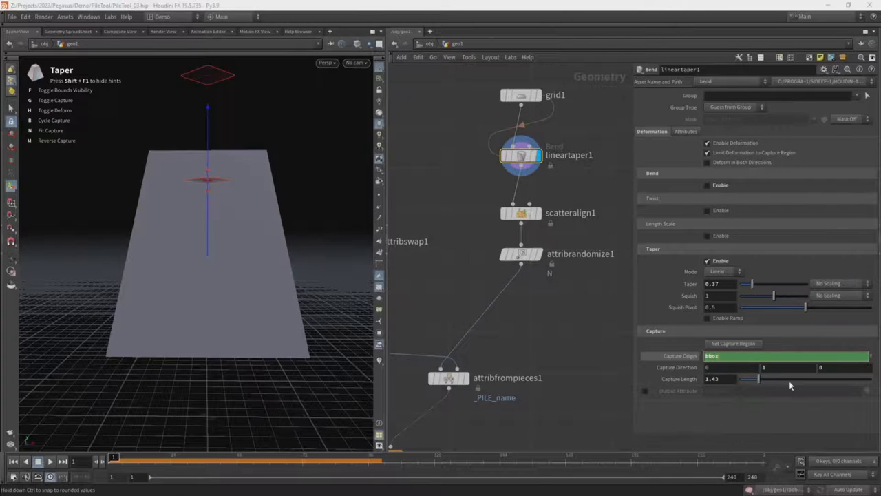
text((0)
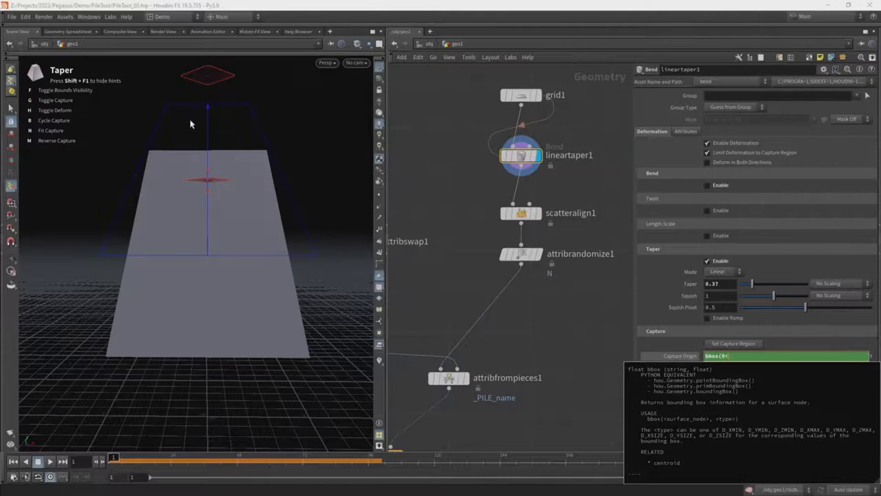
text(,Y_MIN)
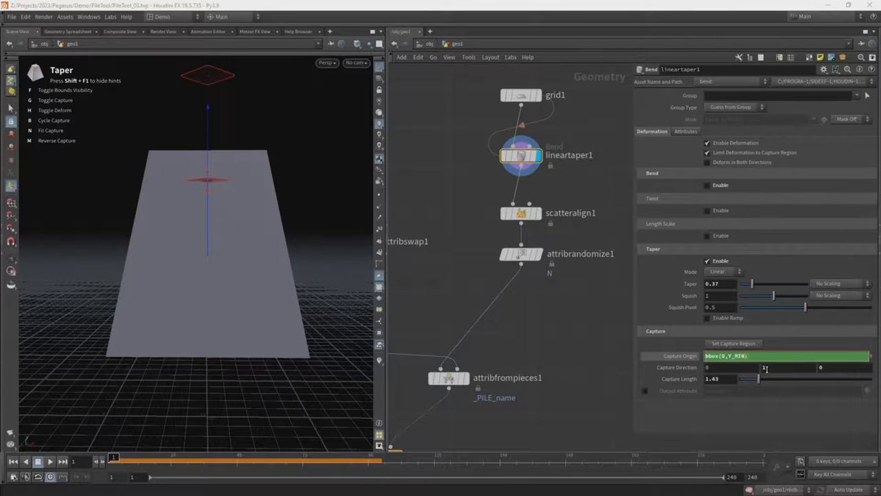
key(Return)
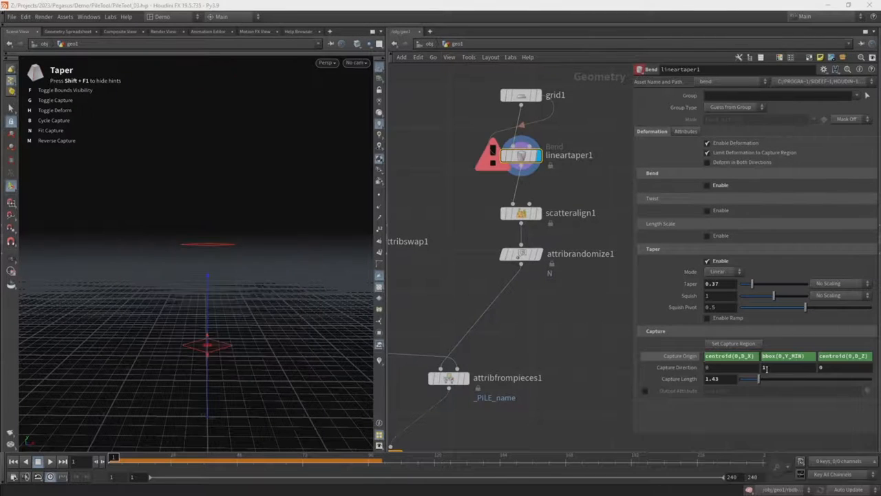
- Correct the capture origin's Y expression to bbox(0,D_YMIN)
click(791, 355)
key(BackSpace)
key(BackSpace)
key(BackSpace)
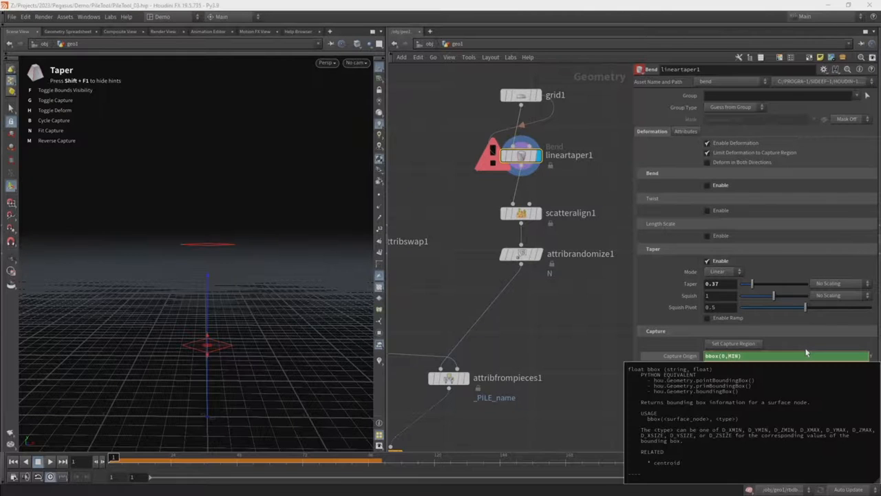
text(_Y)
key(Return)
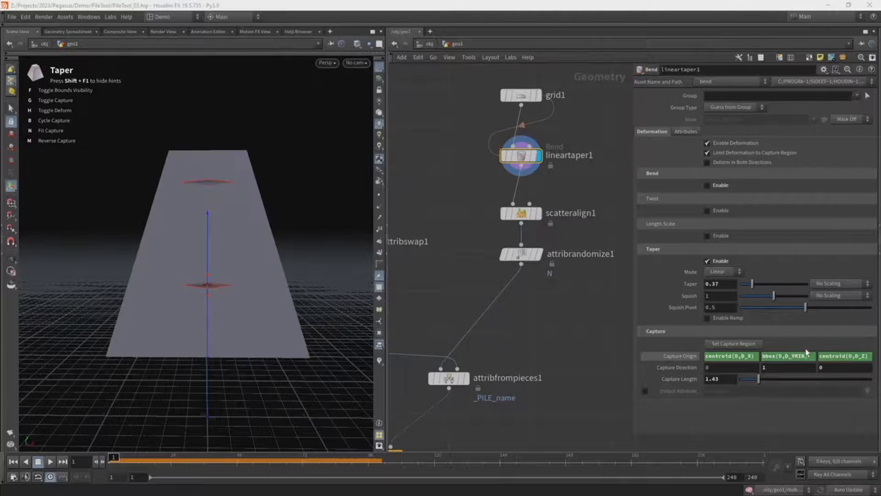
- Set the taper's capture length to the expression bbox(0,D_YSIZE)
drag(725, 378, 698, 383)
text(bbox)
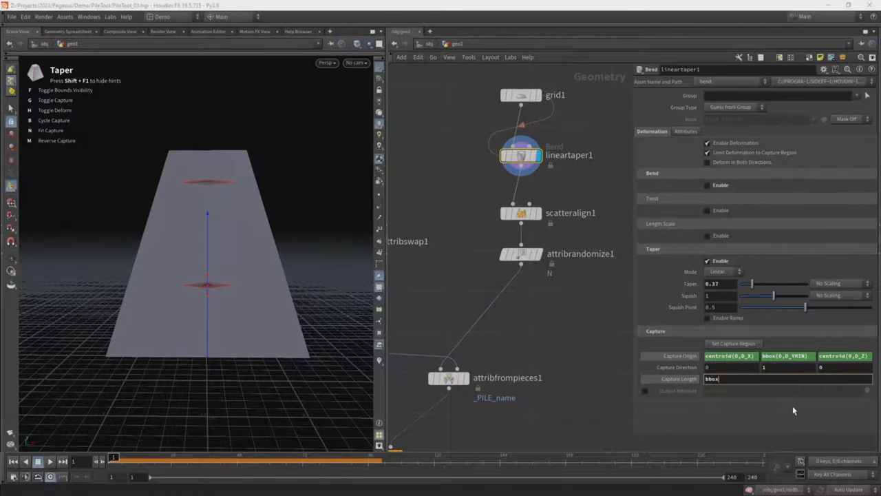
text(()
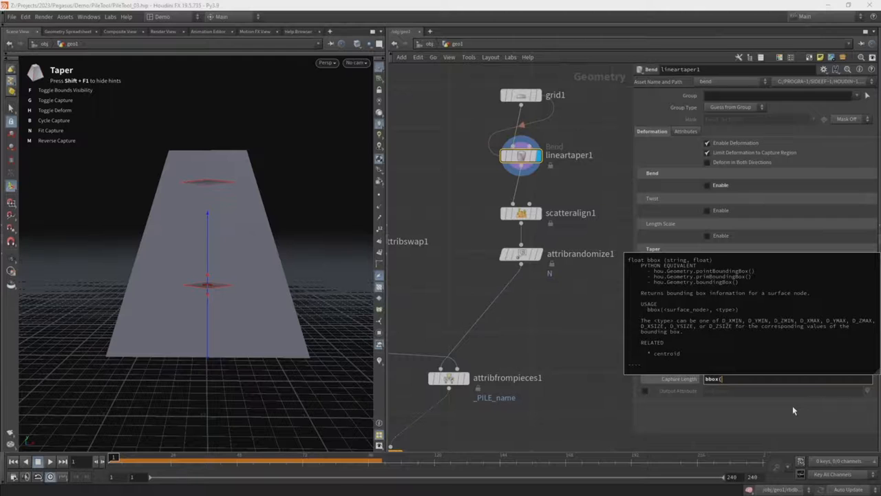
text((0,D_)
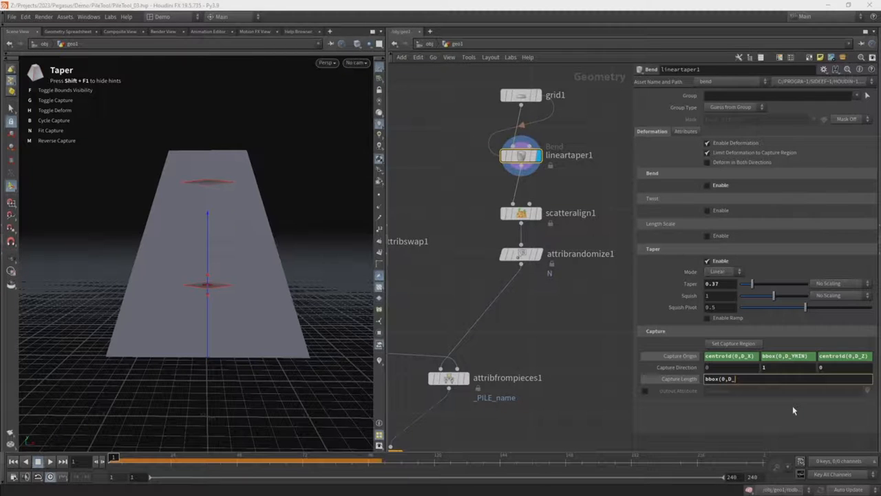
text(YSIZE))
key(Return)
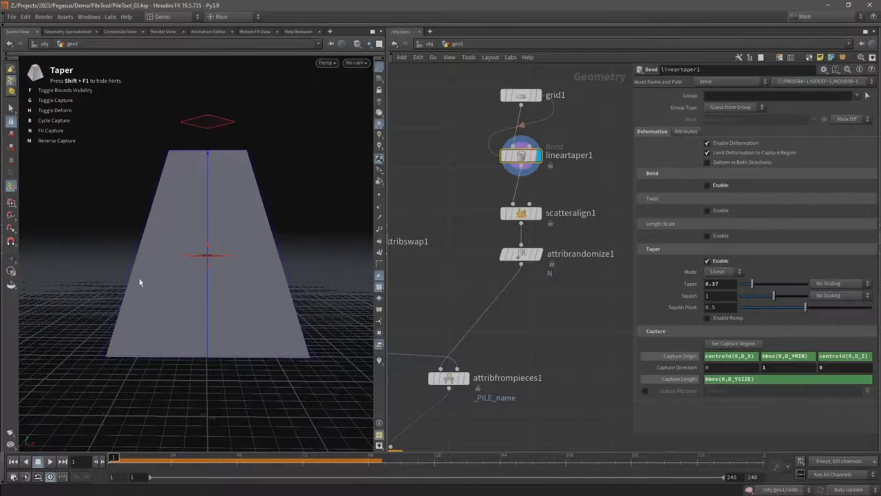
- Lower the top edge of grid1 to shorten it to a height of about 1.61
click(513, 96)
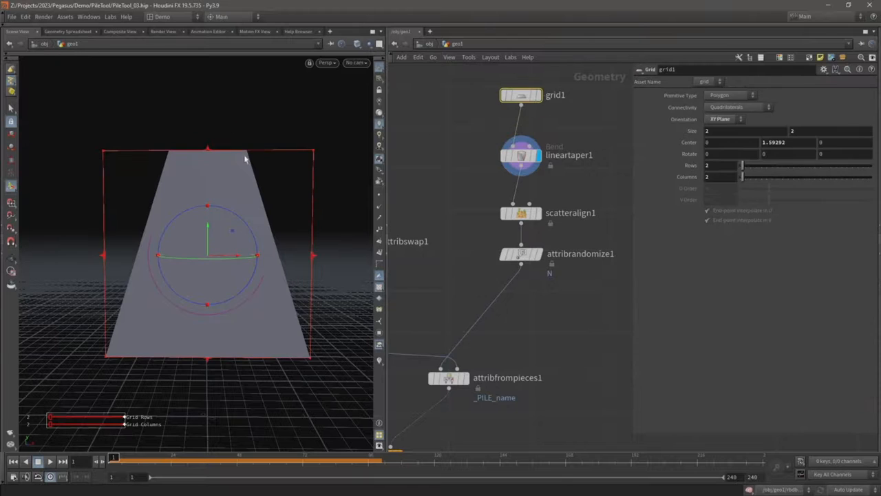
drag(209, 150, 210, 191)
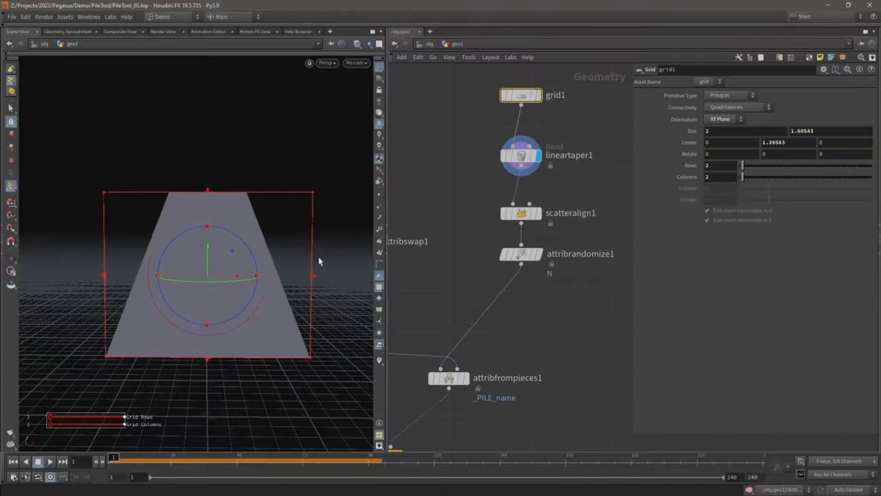
- Narrow grid1 by pulling in one side edge and set lineartaper1's Taper value to 0.15
drag(314, 275, 265, 275)
key(Down)
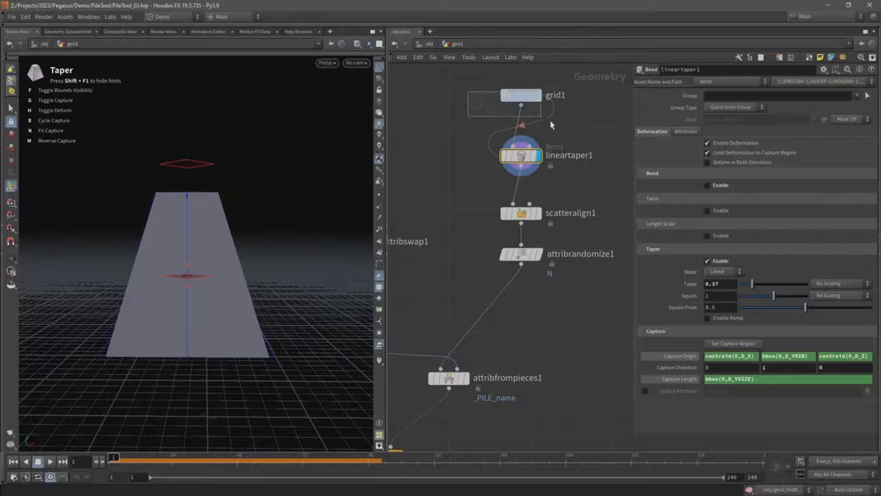
key(Up)
key(Down)
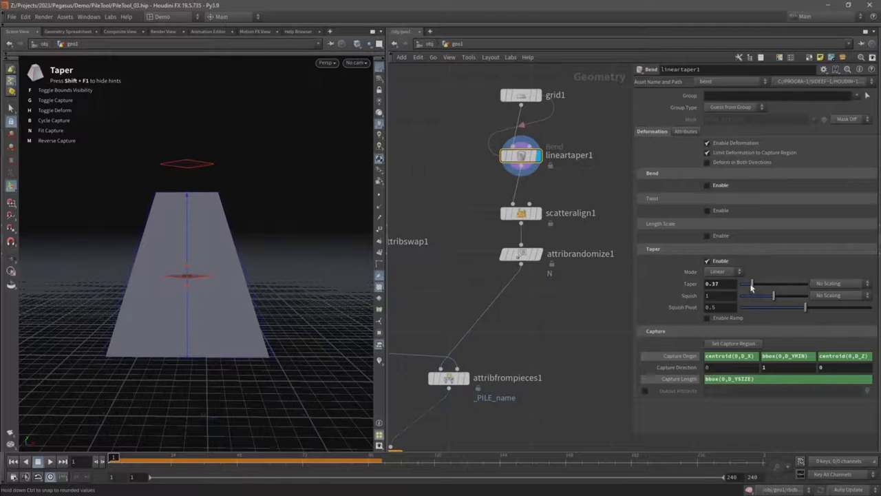
drag(751, 288, 743, 288)
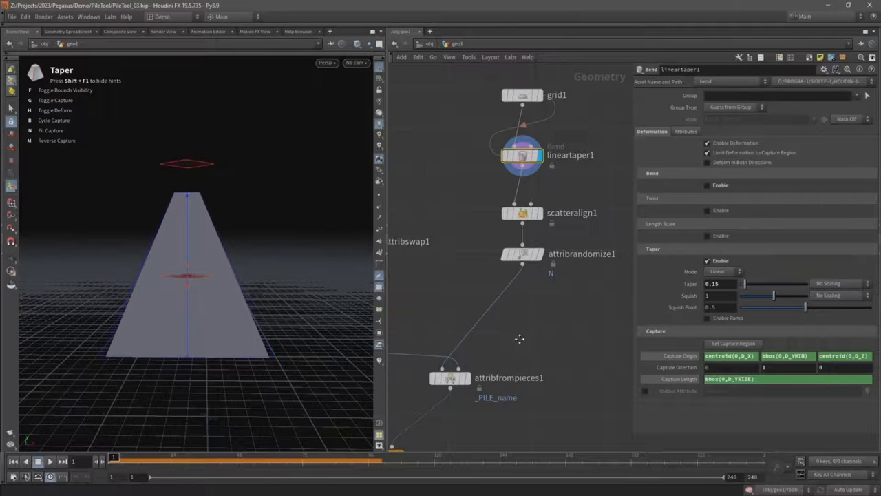
- Display copytopoints1 and examine the logs copied onto the tapered grid
middle_drag(520, 338, 593, 233)
click(473, 351)
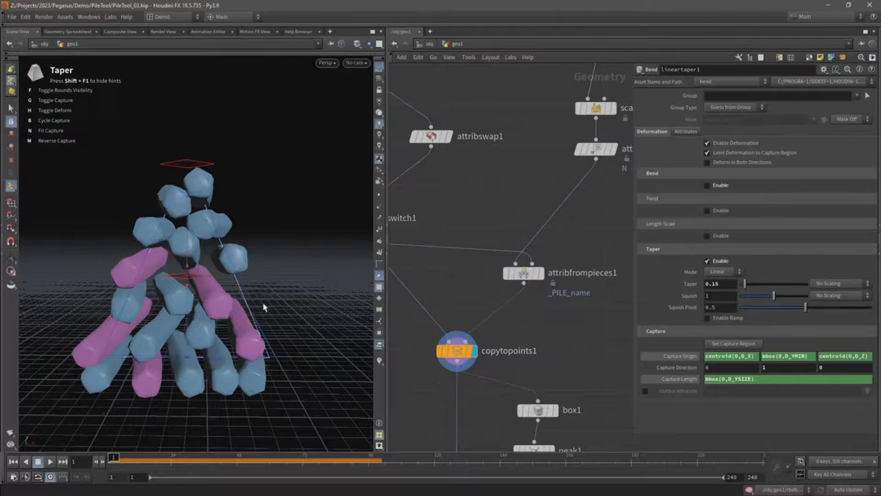
alt+scroll(194, 300, down, 3)
alt+drag(194, 301, 213, 314)
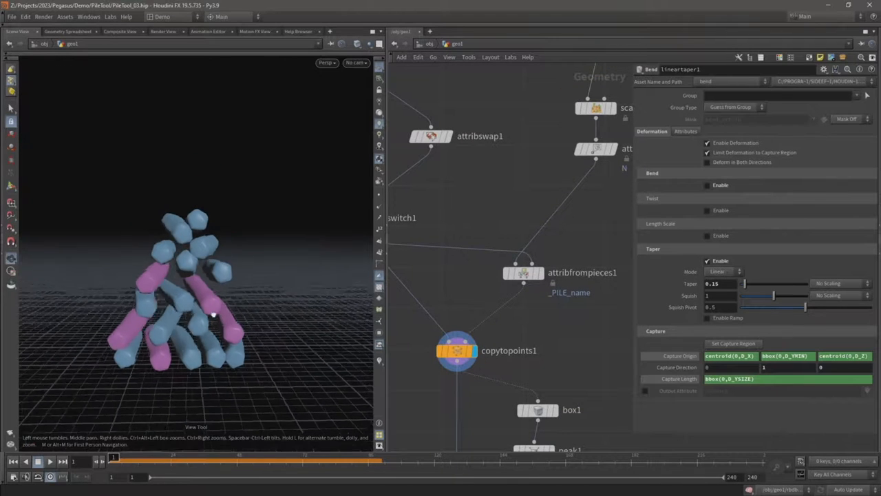
- Display timeshift1, switch to rbdbulletsolver1, and play the simulation to watch the tapered pile fall
middle_drag(440, 391, 483, 157)
middle_drag(484, 405, 495, 200)
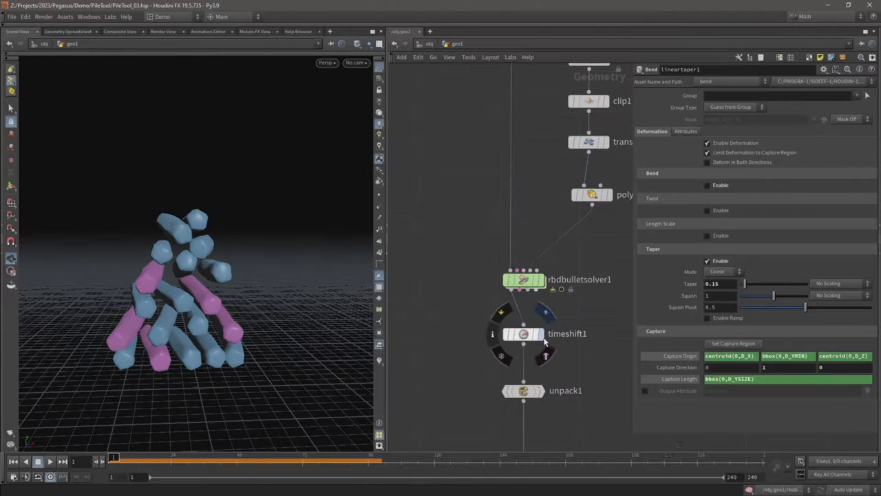
click(545, 313)
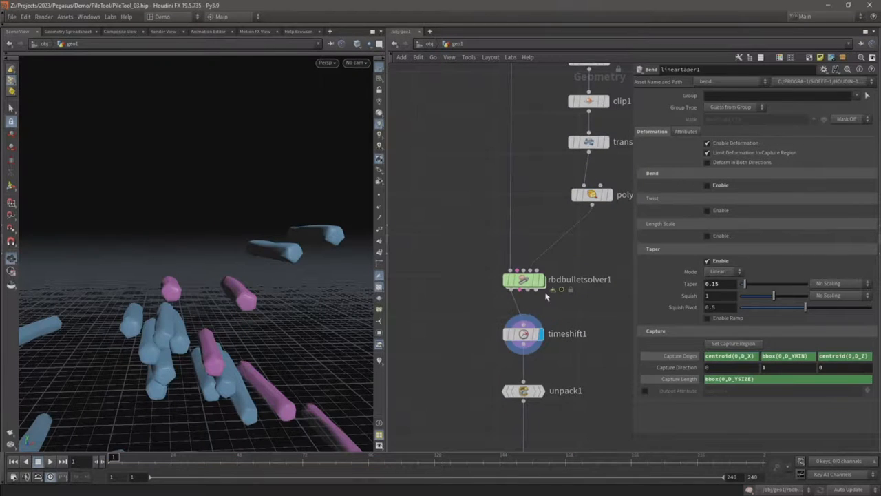
click(545, 256)
key(Up)
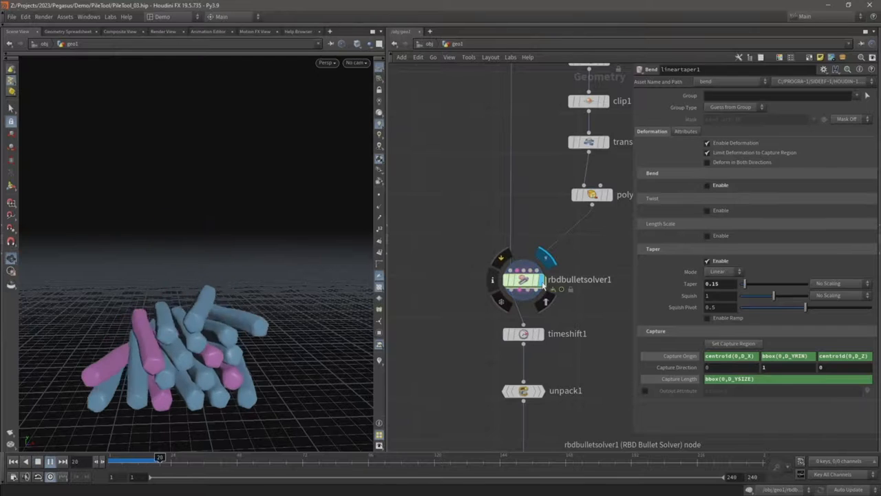
drag(224, 320, 232, 336)
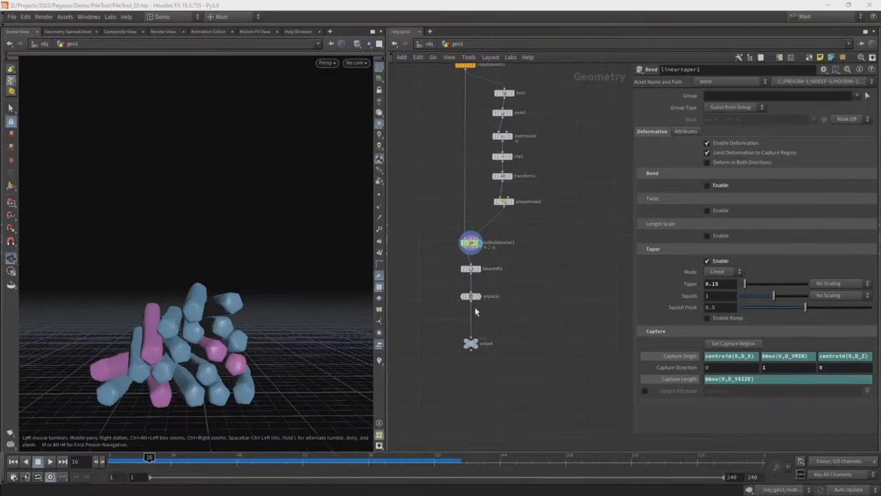
- Display timeshift1 and reset the rbdbulletsolver1 simulation to recalculate the pile
click(480, 269)
click(471, 268)
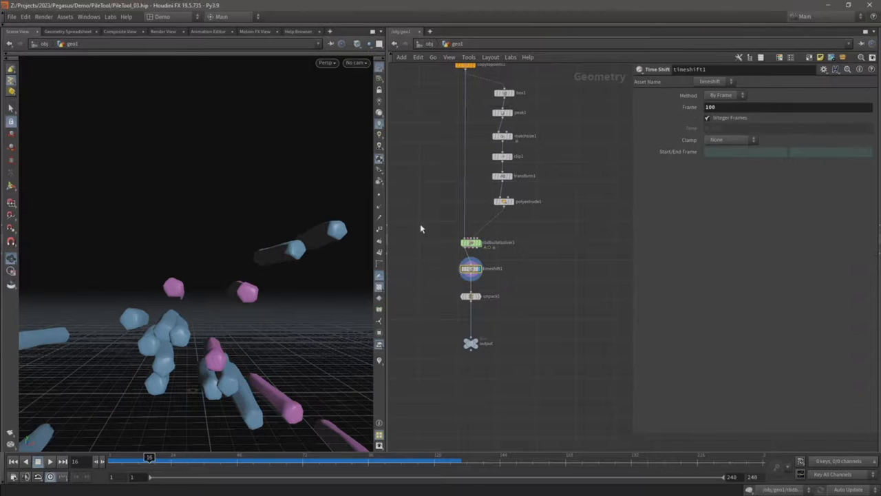
drag(114, 338, 330, 221)
drag(427, 215, 507, 256)
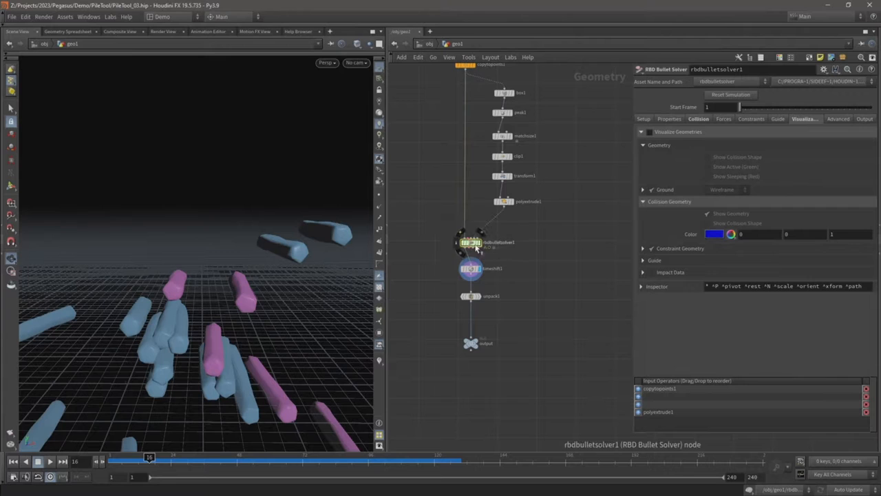
click(720, 96)
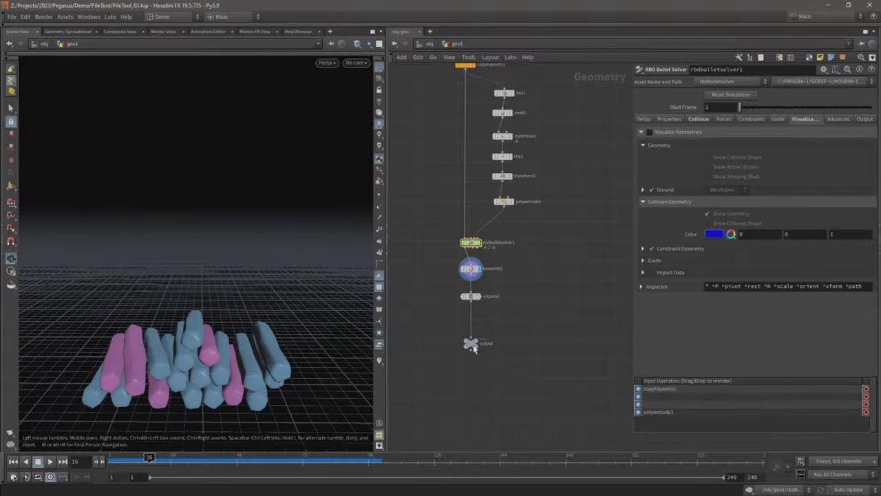
- Move the output and unpack1 nodes further down to make room below timeshift1
drag(478, 351, 478, 393)
drag(470, 299, 471, 327)
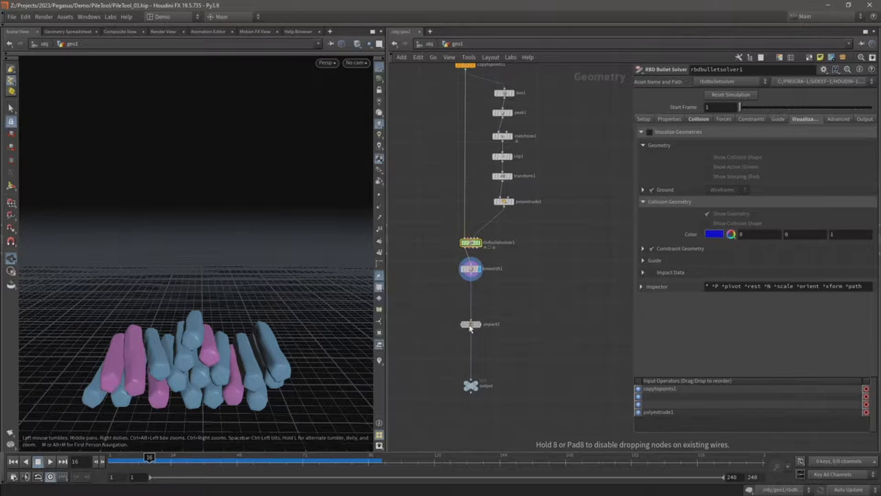
- Examine attribswap1's source and destination attribute names
middle_drag(439, 209, 472, 380)
click(483, 141)
drag(482, 146, 493, 145)
double_click(782, 153)
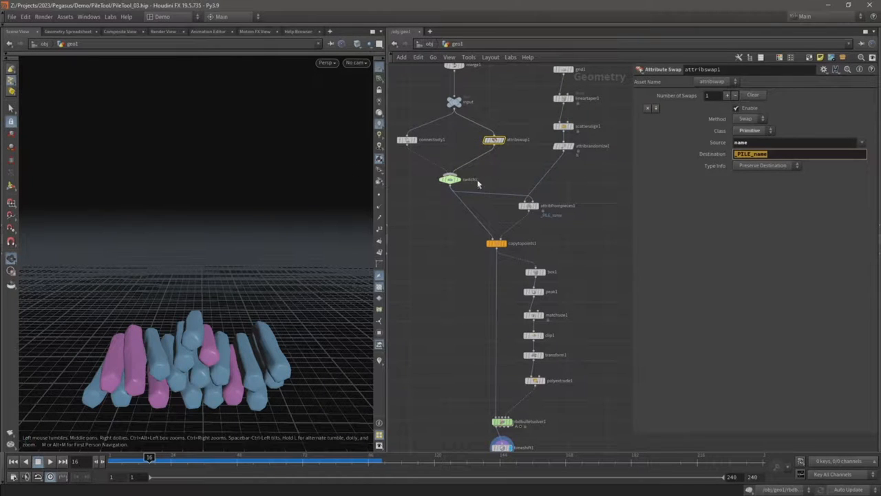
- Inspect unpack1's _PILE_name and name primitive attributes in the geometry spreadsheet, widening the columns to read them
middle_drag(471, 392, 464, 178)
scroll(475, 315, up, 3)
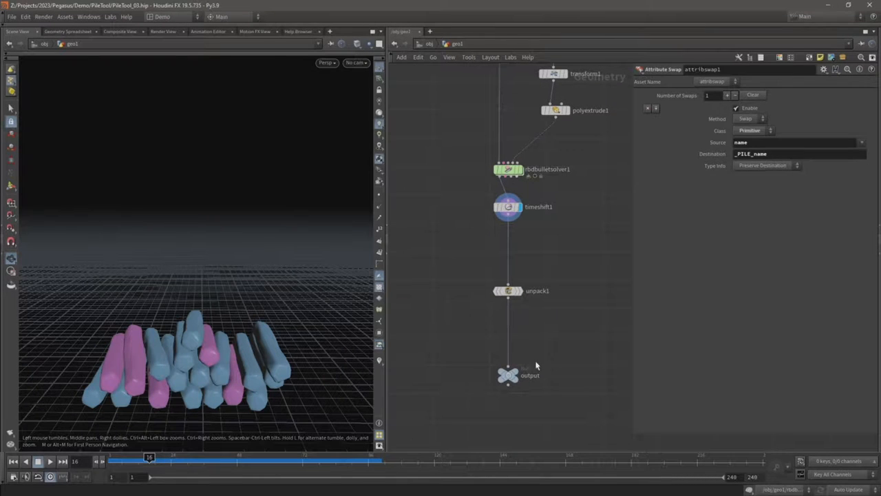
drag(508, 290, 508, 252)
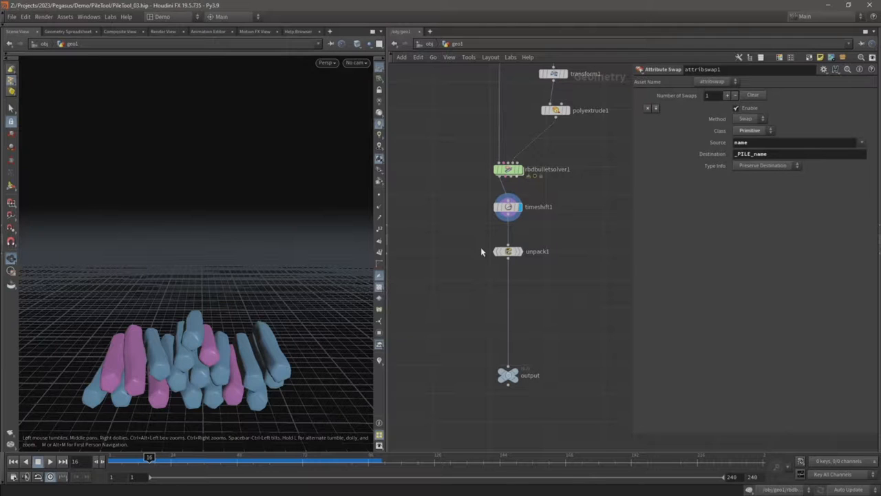
click(509, 252)
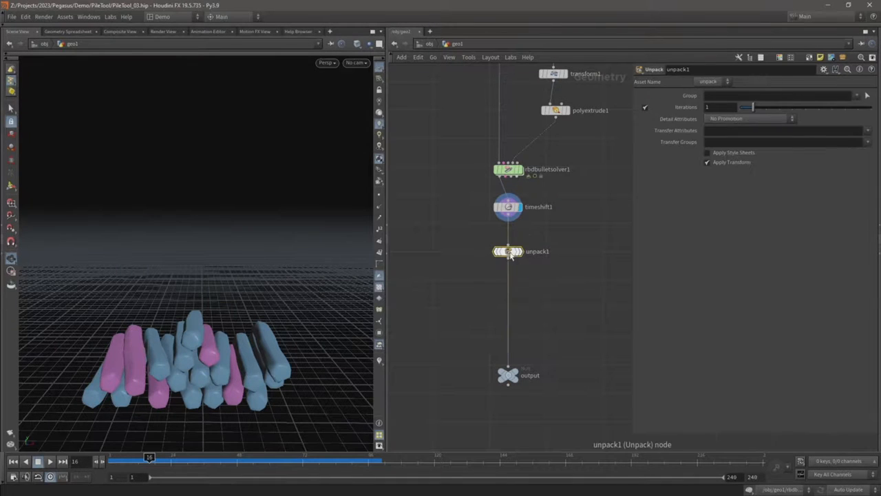
click(73, 32)
drag(82, 69, 103, 69)
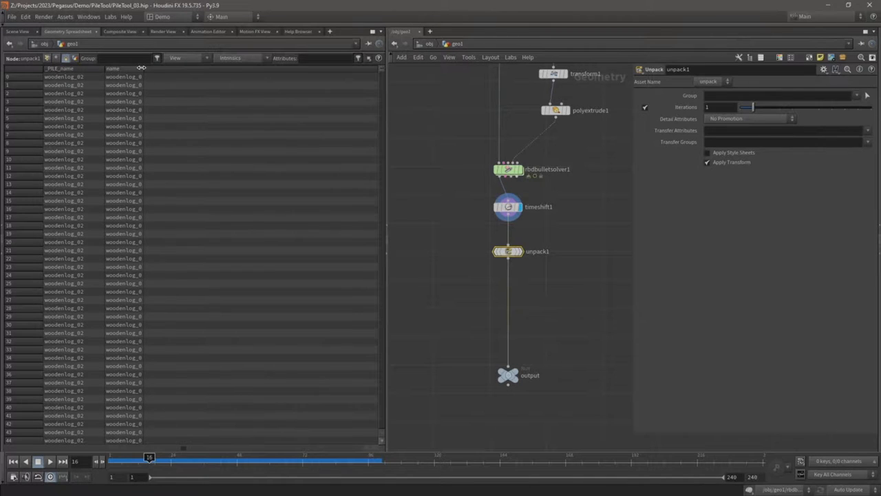
drag(143, 68, 155, 68)
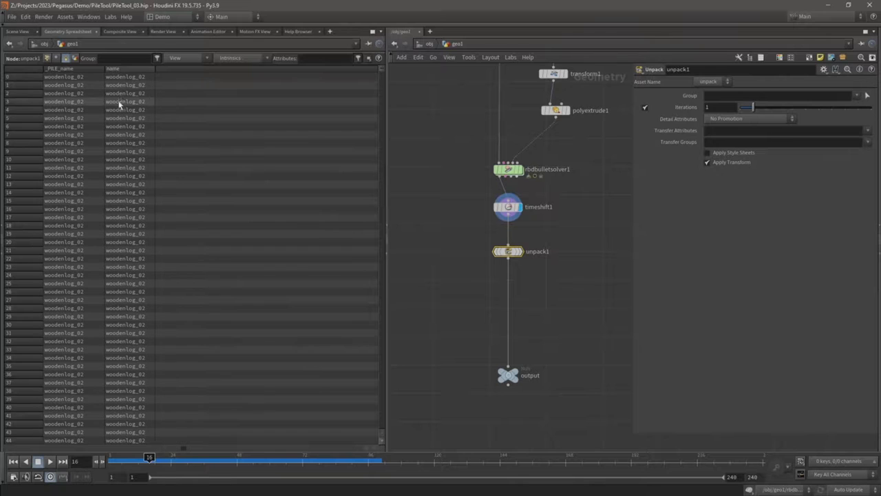
click(18, 31)
- Shift unpack1 aside and insert an Attribute Swap node between it and output
drag(508, 251, 600, 301)
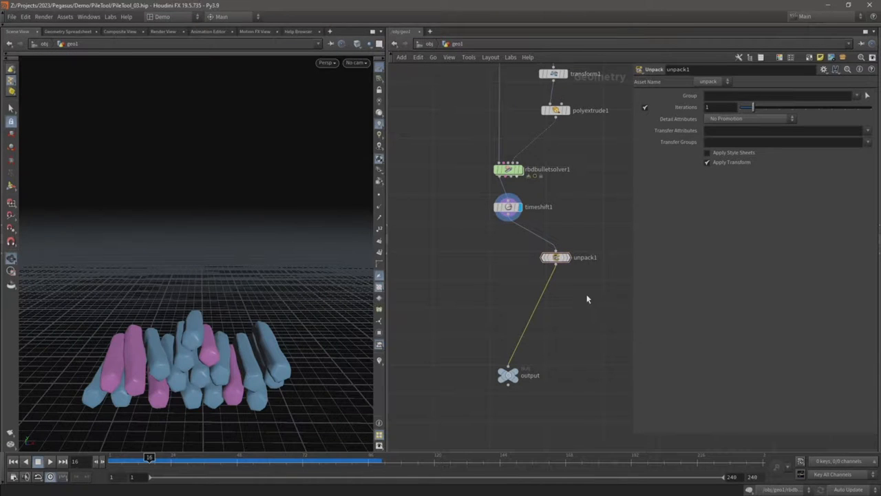
key(Tab)
text(attr w)
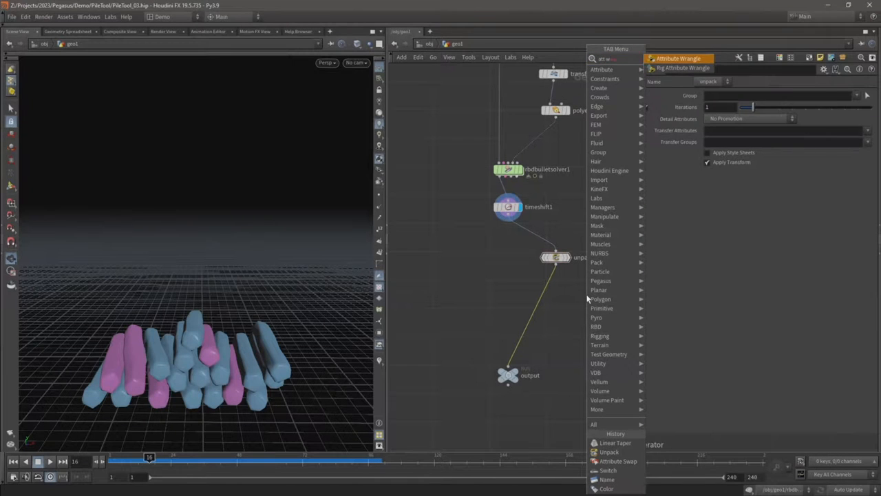
key(BackSpace)
key(BackSpace)
key(BackSpace)
text(swap)
key(Return)
click(587, 299)
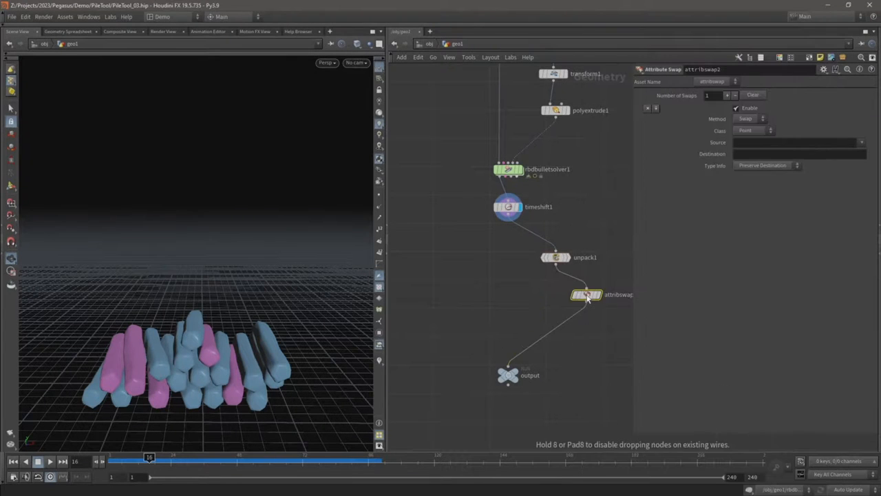
- Configure attribswap2 with class Primitive, source _PILE_name and destination name
click(861, 143)
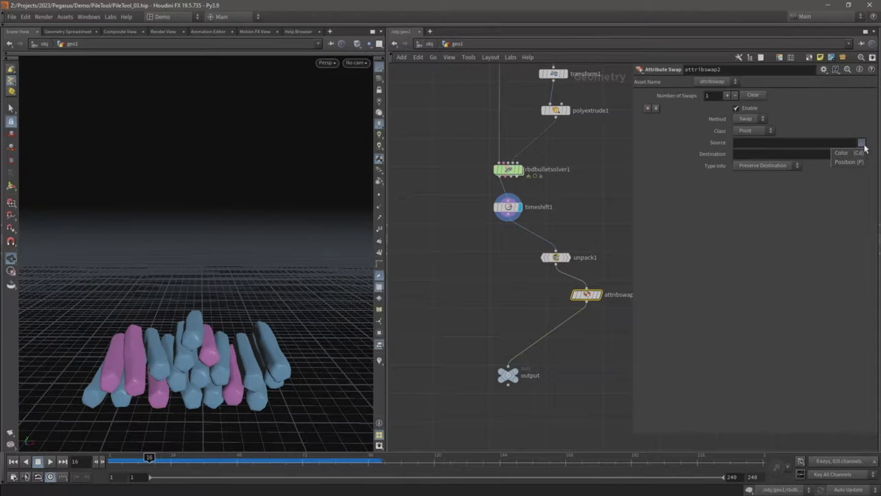
click(863, 146)
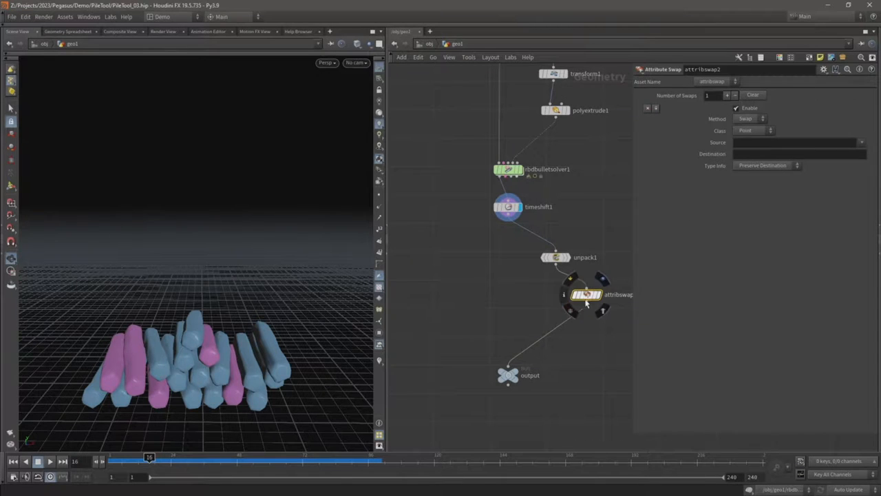
drag(586, 294, 565, 293)
click(750, 132)
click(754, 153)
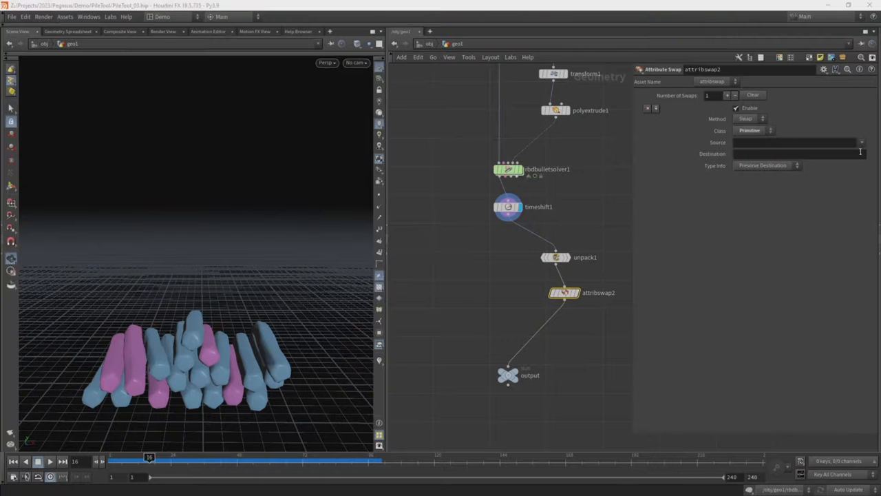
click(861, 153)
click(852, 154)
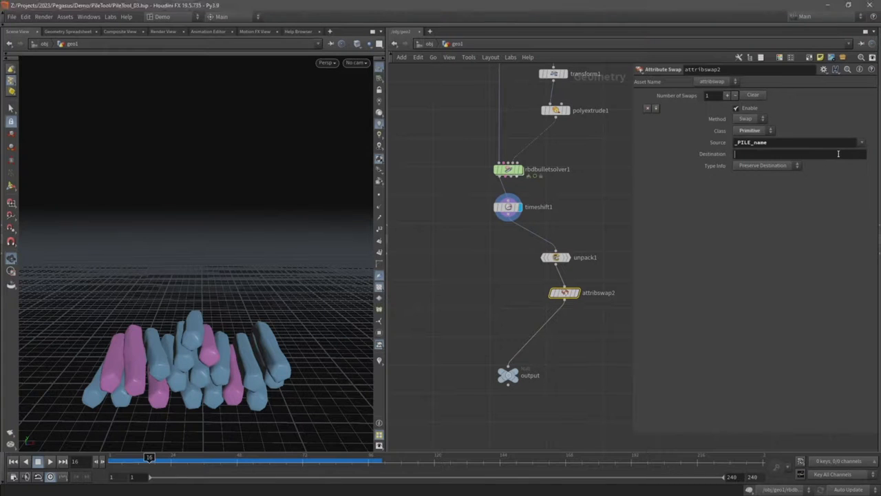
click(825, 157)
text(name)
key(Return)
- Display attribswap2, check its attributes in the geometry spreadsheet, and set its method to Move
drag(564, 293, 557, 306)
click(570, 307)
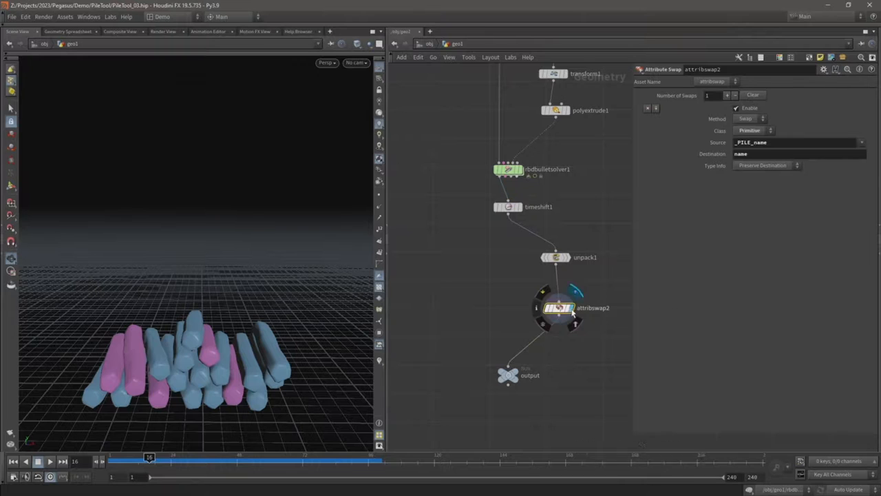
click(72, 32)
click(770, 166)
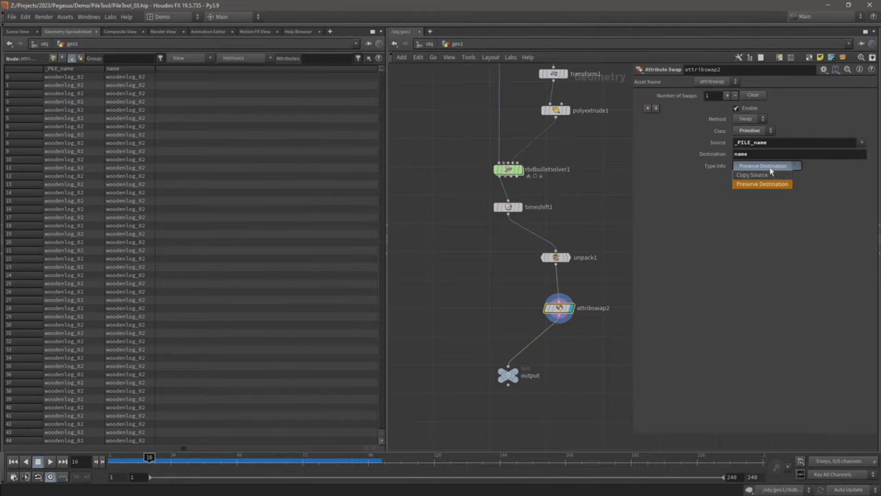
click(769, 172)
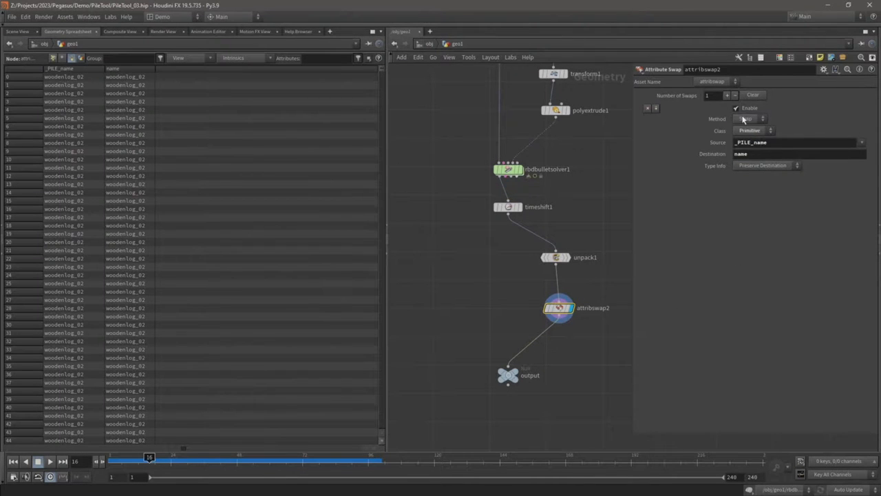
click(744, 119)
click(745, 132)
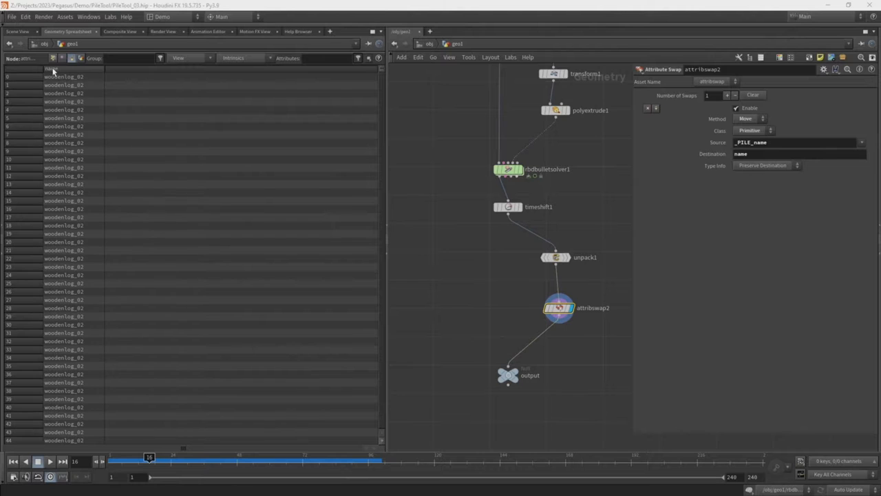
- Align unpack1 above attribswap2 in the network and display timeshift1 in the scene view
click(26, 32)
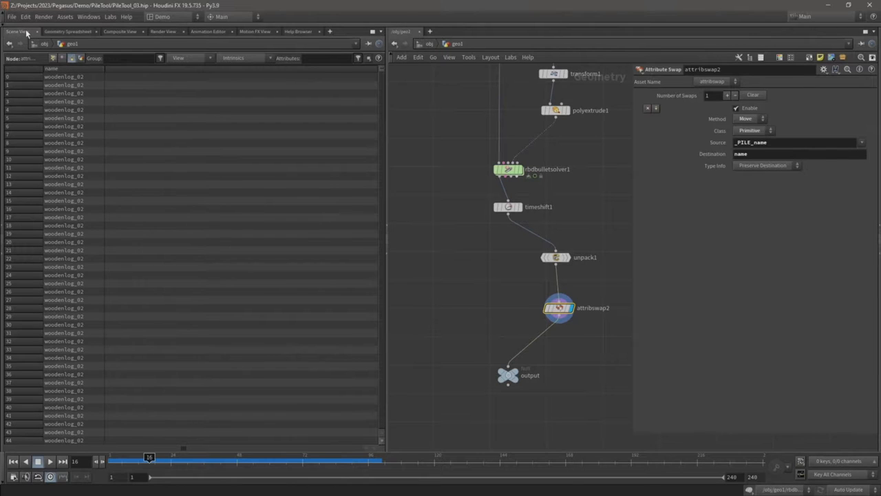
drag(556, 257, 559, 265)
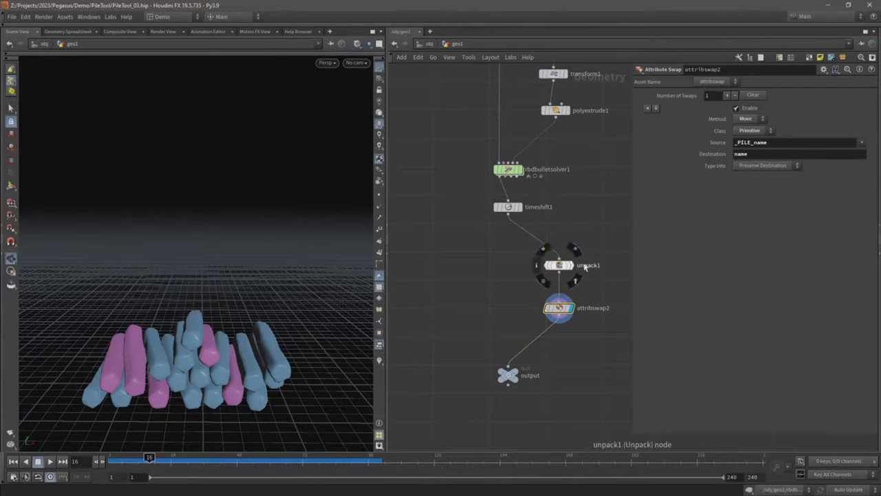
click(558, 265)
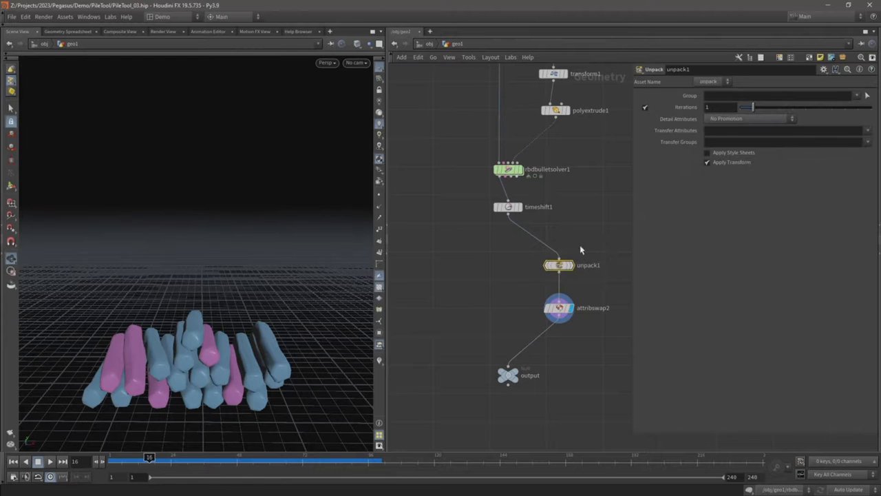
click(518, 207)
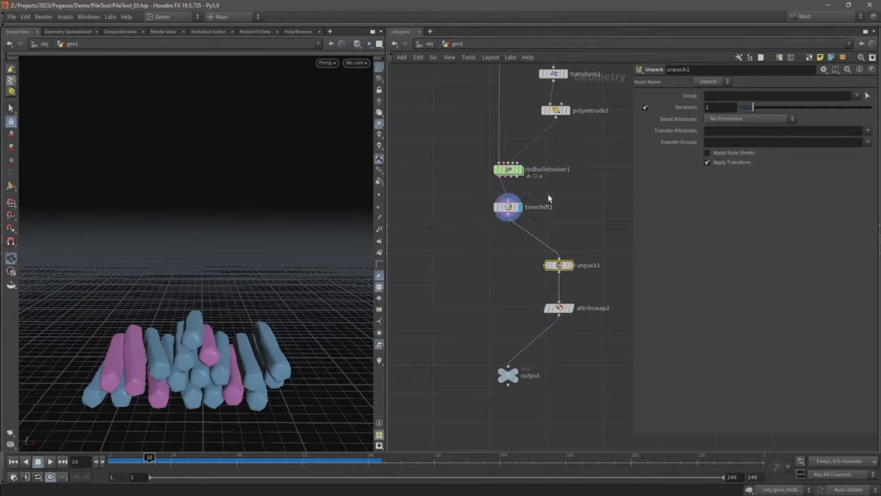
drag(554, 192, 468, 219)
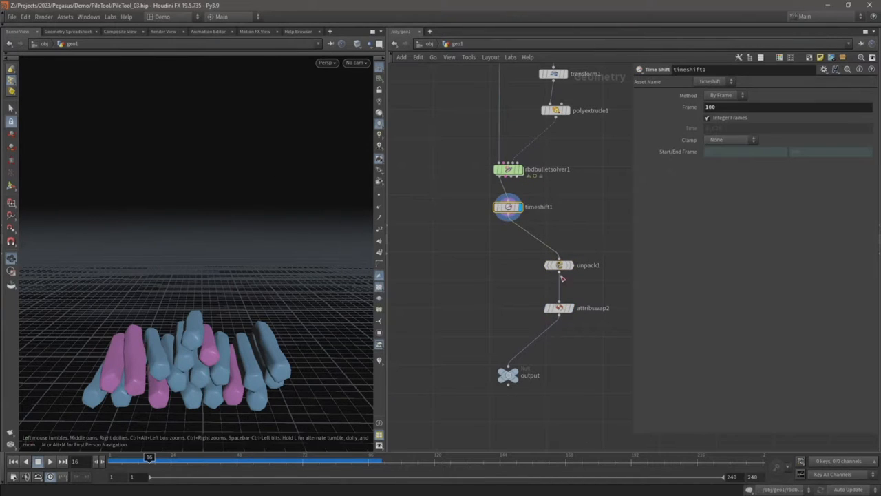
- Inspect timeshift1's primitive and point attributes in the geometry spreadsheet, widening the _PILE_name column and spacing the solver from timeshift1
click(68, 32)
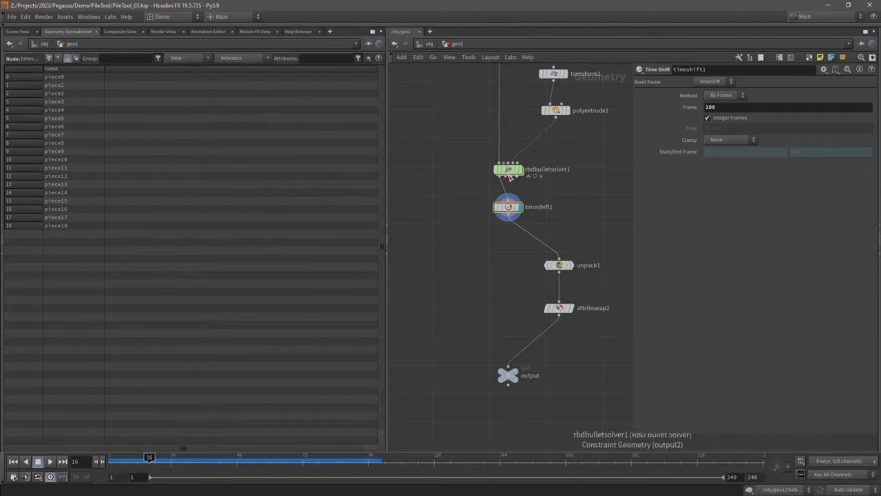
drag(508, 169, 508, 159)
drag(457, 143, 547, 173)
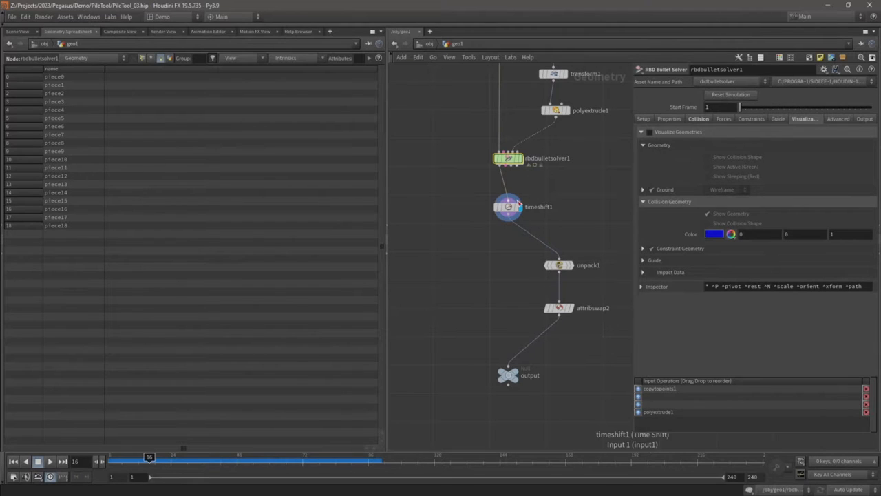
drag(509, 205, 504, 204)
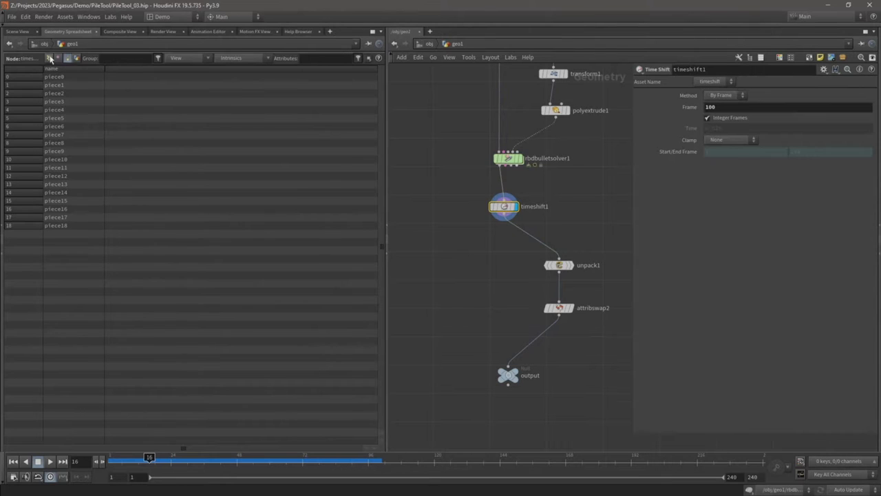
click(49, 59)
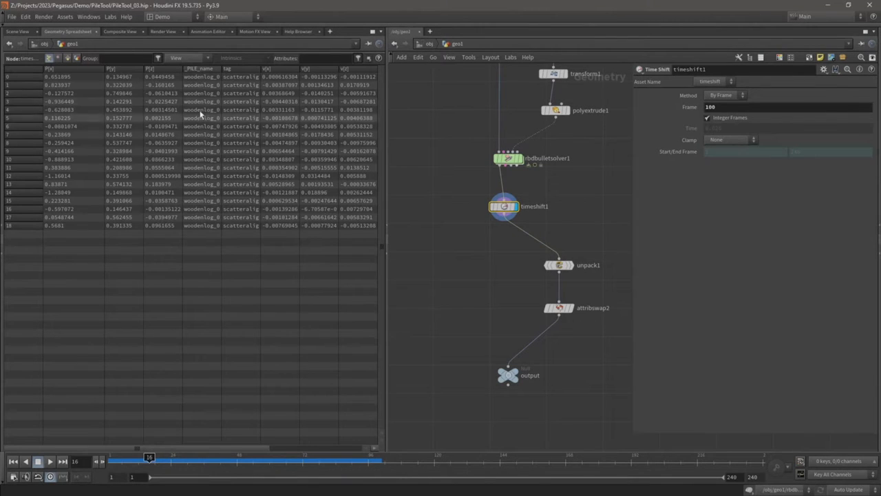
double_click(220, 70)
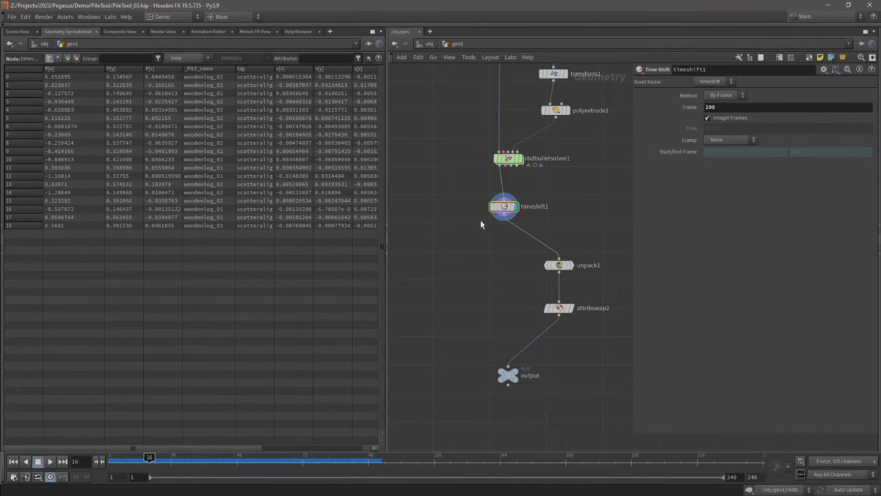
- Add an Attribute Promote node on a separate branch from timeshift1's output
click(501, 220)
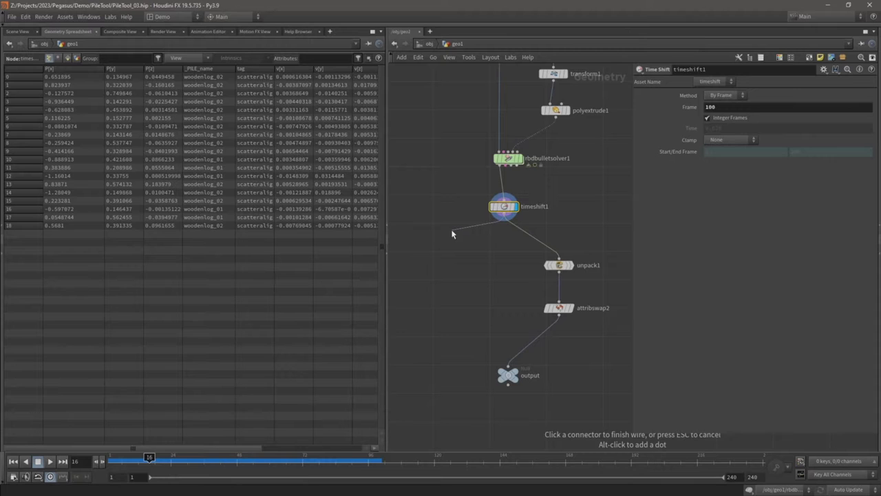
key(Tab)
text(att o)
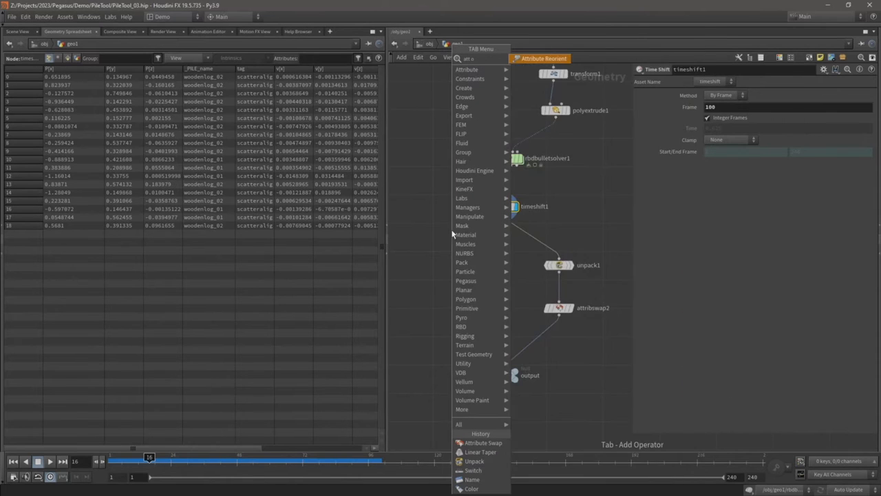
key(BackSpace)
text(promo)
key(Return)
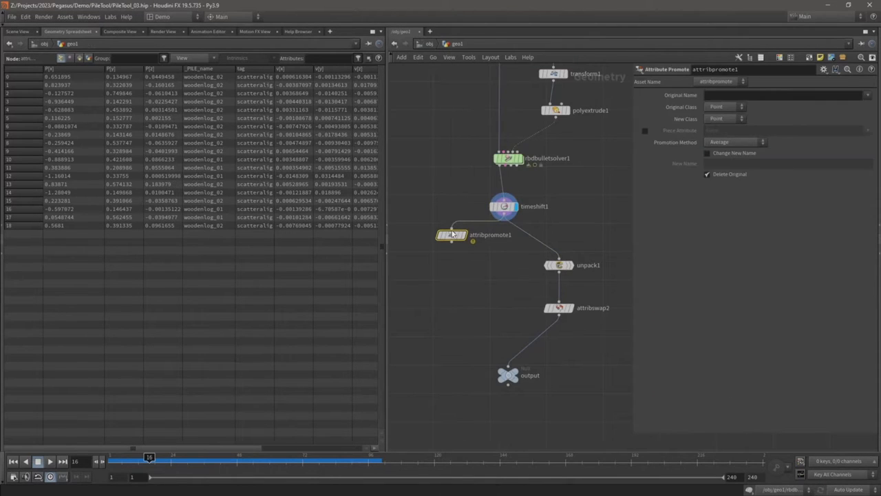
click(435, 235)
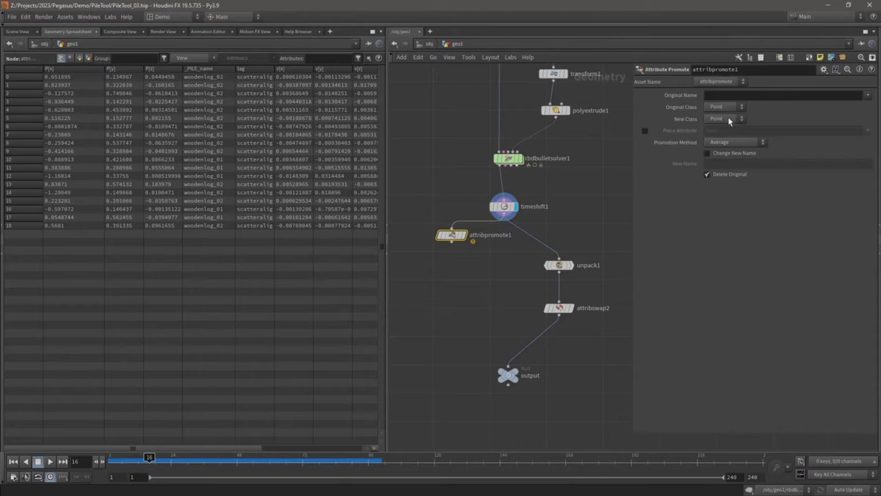
- Promote _PILE_name from Point to Primitive in attribpromote1 and check the primitive attributes in the spreadsheet
click(868, 95)
click(852, 124)
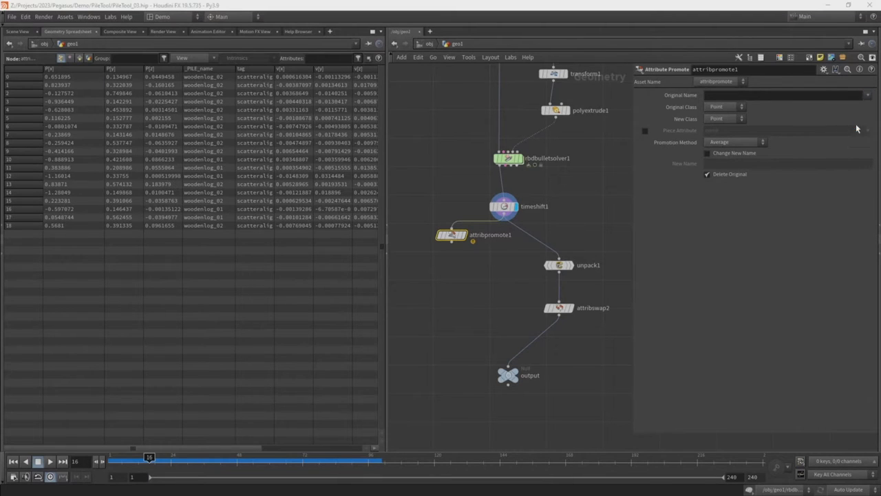
click(721, 119)
click(720, 142)
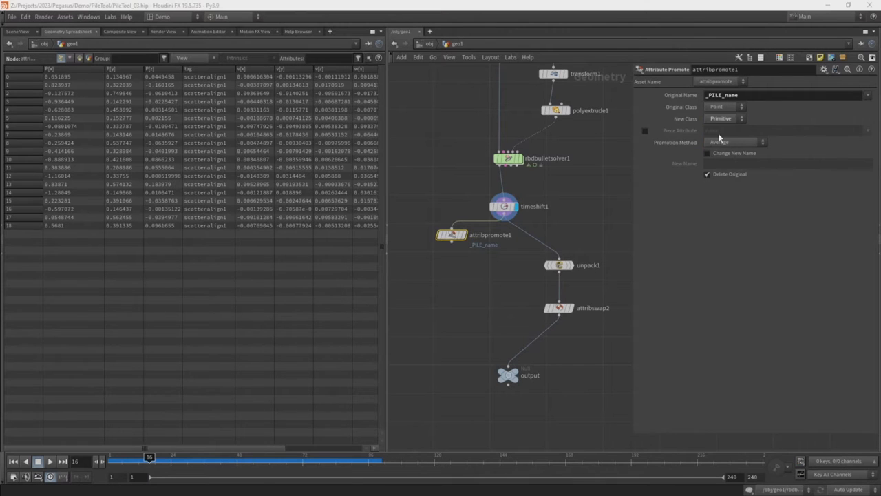
click(79, 58)
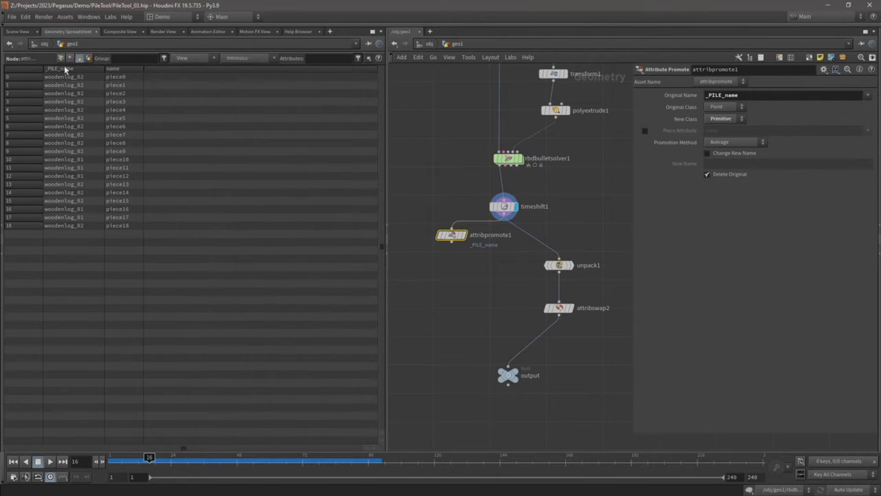
- Rewire attribswap2's input from unpack1 to attribpromote1, arrange the two branches side by side, and display attribswap2
click(502, 300)
click(558, 308)
drag(558, 308, 489, 308)
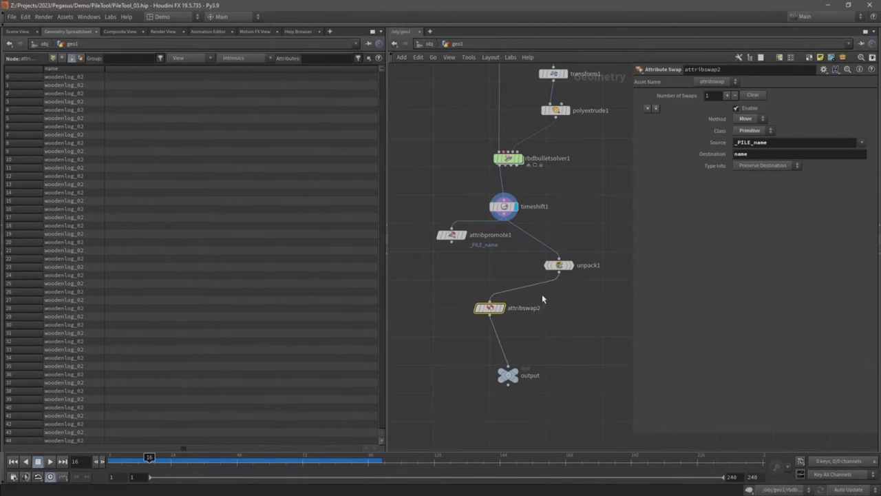
drag(558, 265, 562, 242)
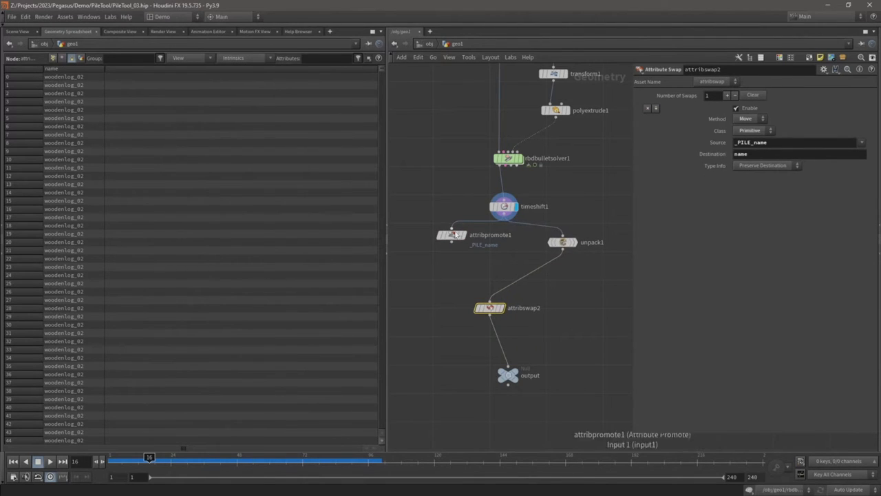
drag(455, 235, 455, 241)
click(451, 249)
click(498, 311)
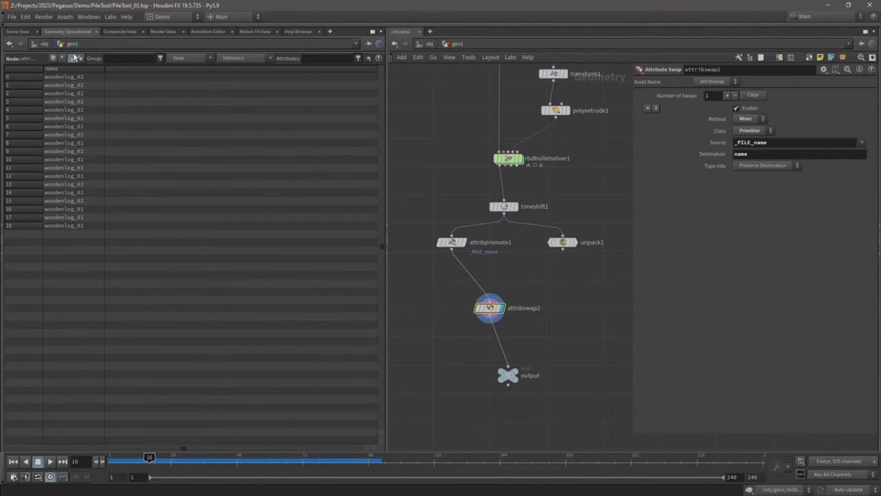
- Check the original name setting in attribpromote1 and line attribswap2 up directly above output
click(451, 242)
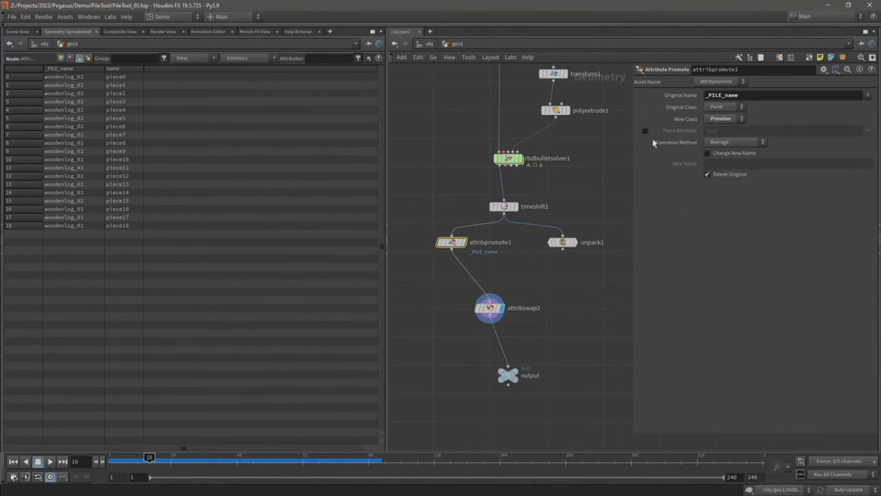
double_click(722, 95)
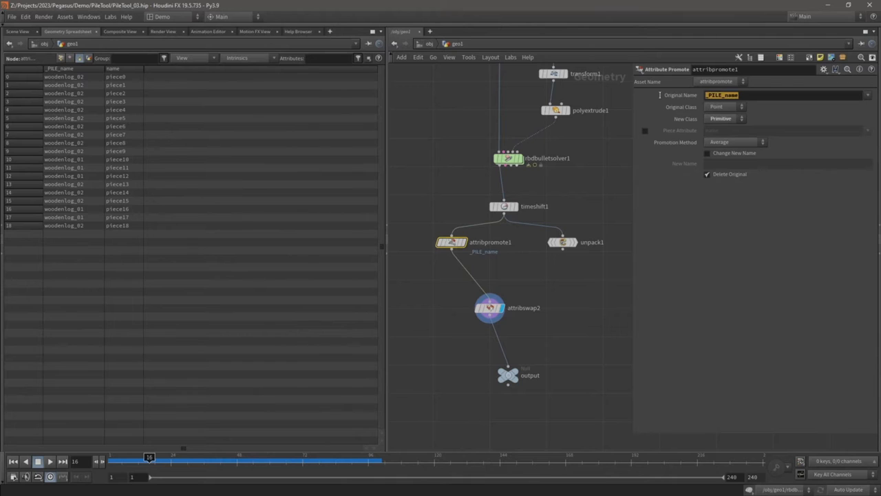
click(493, 312)
drag(493, 312, 511, 326)
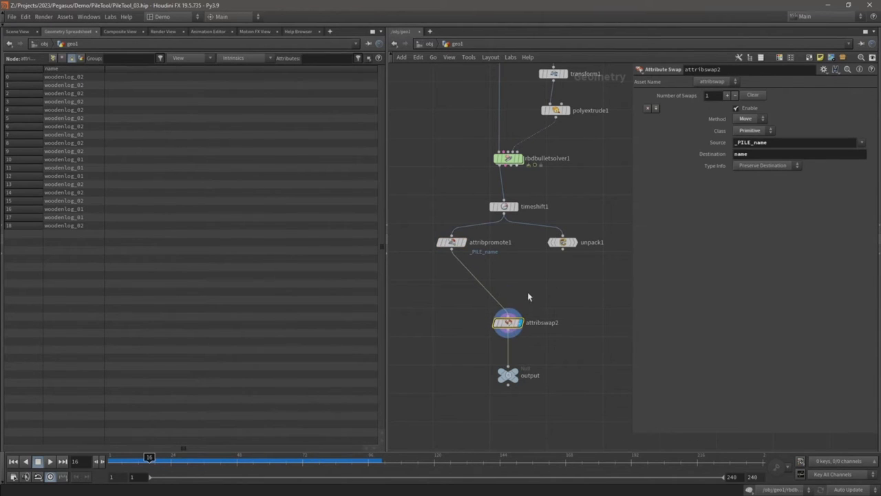
- Insert a Switch node between attribpromote1 and attribswap2 and wire unpack1 into it as the second input
right_click(494, 304)
text(swi)
key(Return)
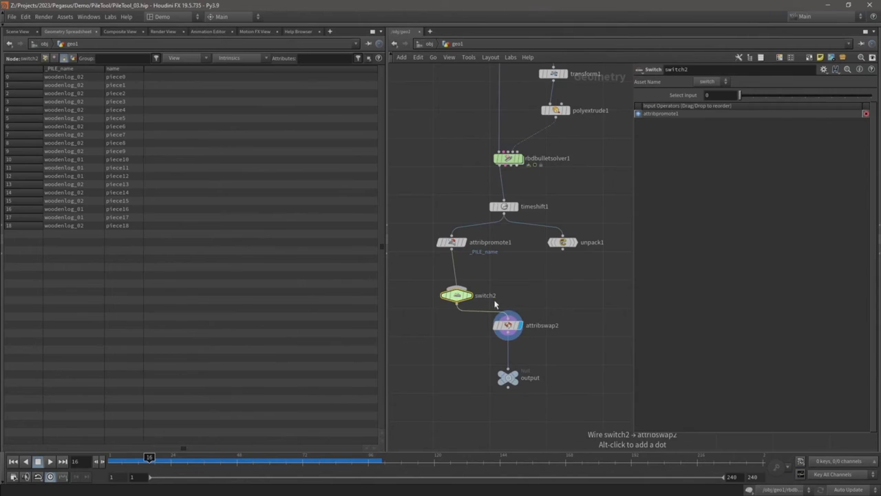
drag(461, 299, 513, 293)
drag(564, 250, 511, 285)
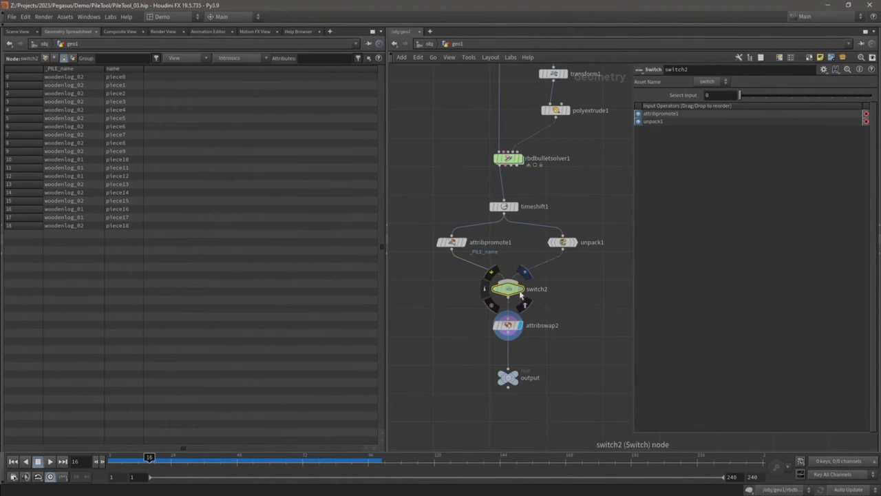
- Set the new switch's Select Input to 1 so the unpack1 branch is used
click(715, 96)
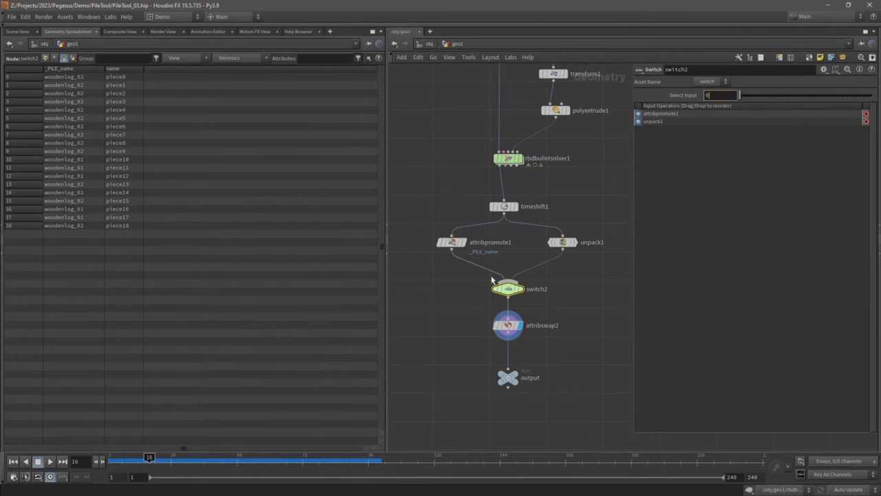
text(1)
key(Return)
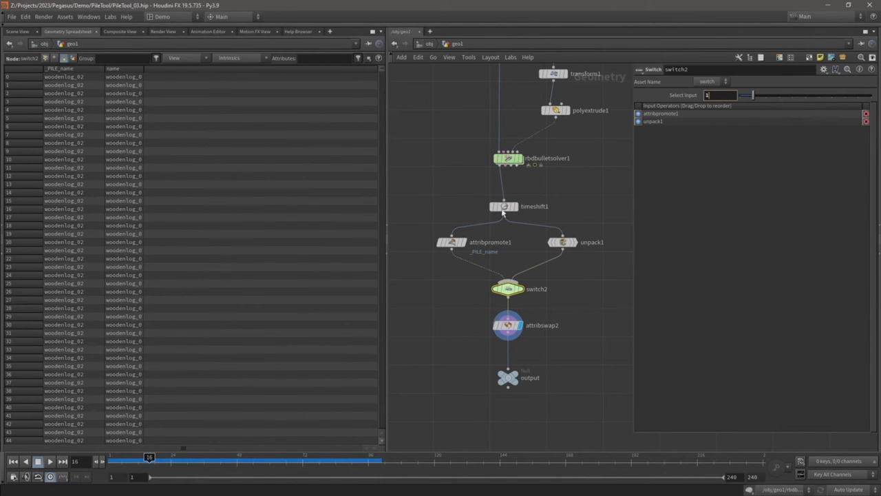
- Display the output null in the scene view and review the whole node network
click(13, 31)
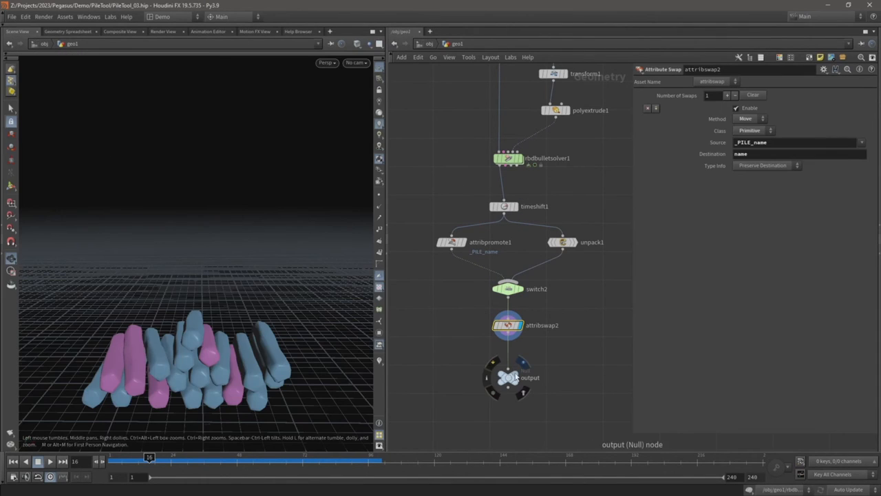
key(h)
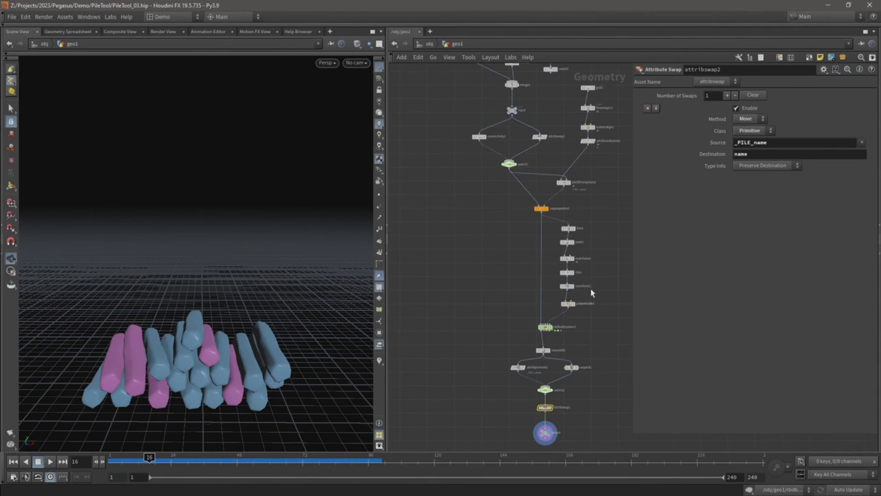
middle_drag(600, 231, 582, 246)
scroll(601, 274, down, 3)
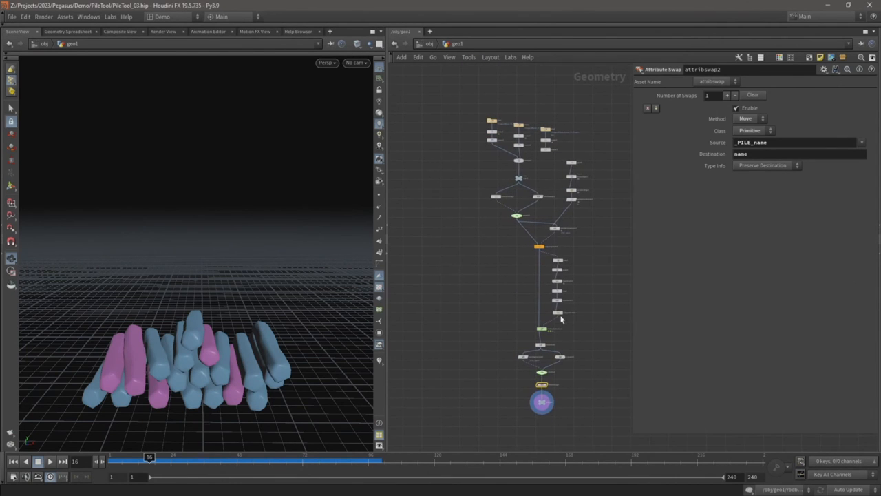